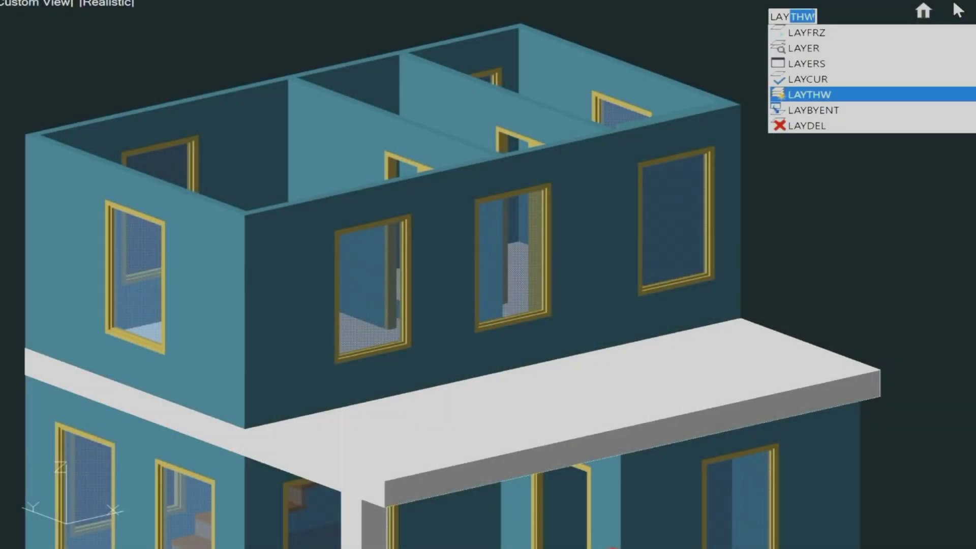
# Thaw all frozen layers with LAYTHW to bring back the house's roof.
pyautogui.press('Return')
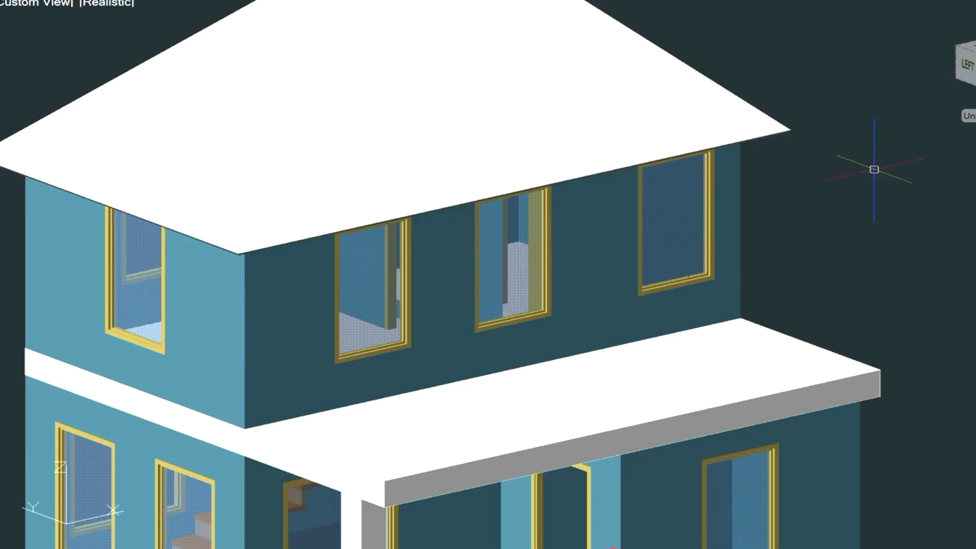
pyautogui.scroll(-5, 808, 237)
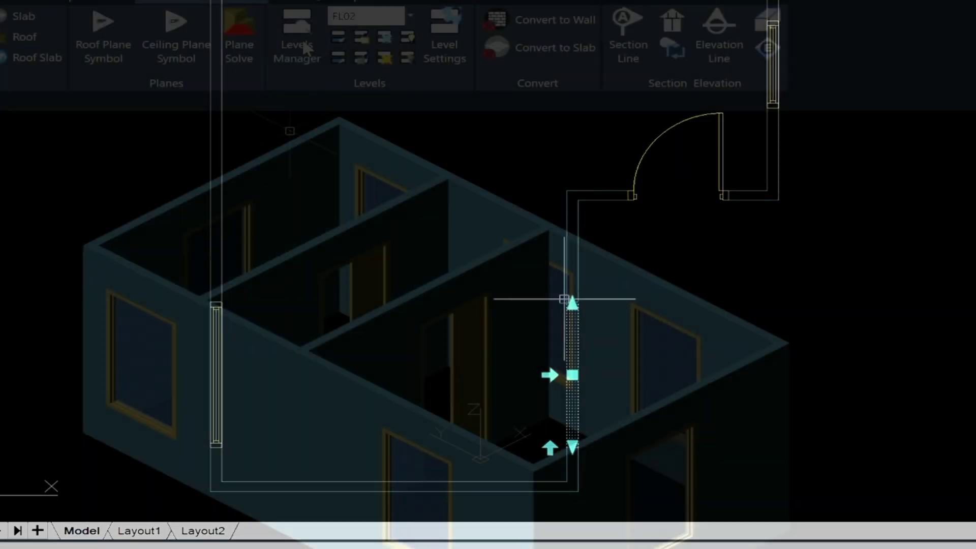
# Freeze level FL01 in the Levels Manager.
pyautogui.click(302, 37)
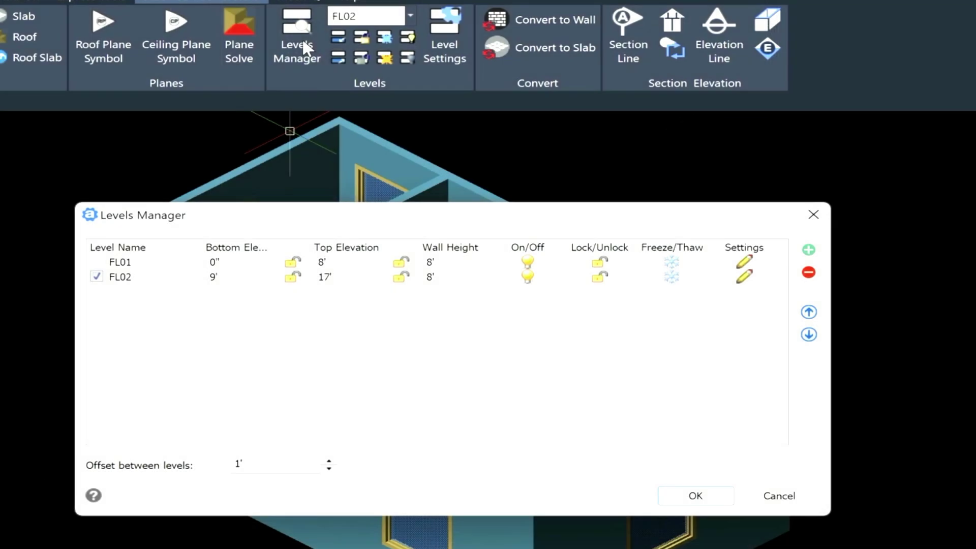
pyautogui.click(674, 265)
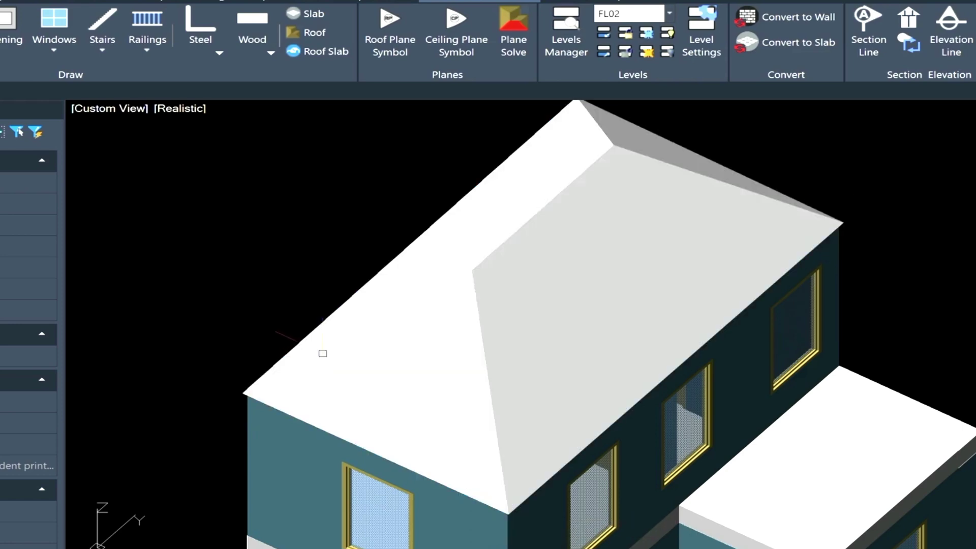
pyautogui.click(323, 353)
pyautogui.click(361, 414)
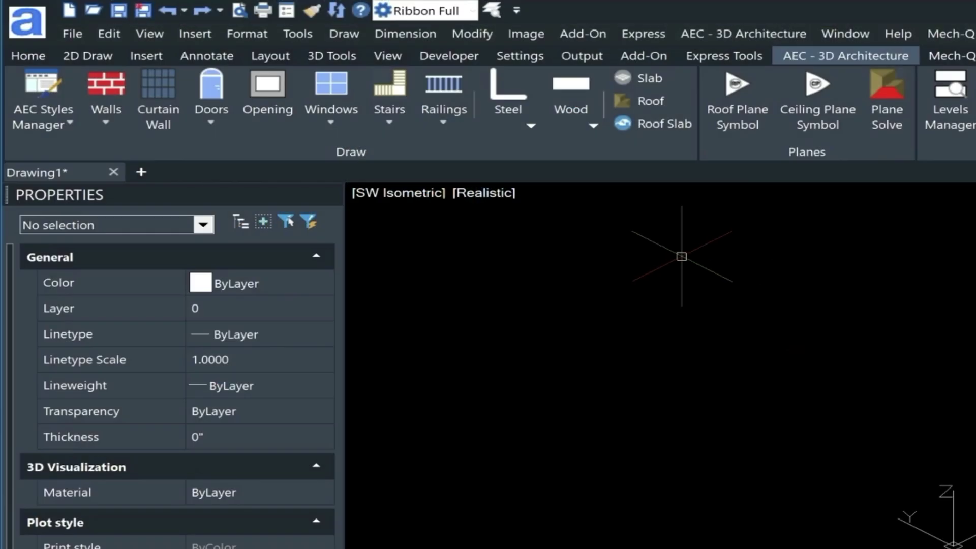
# In the Top view, start an Exterior Wall with Right justification and pick its start point.
pyautogui.click(396, 192)
pyautogui.click(433, 226)
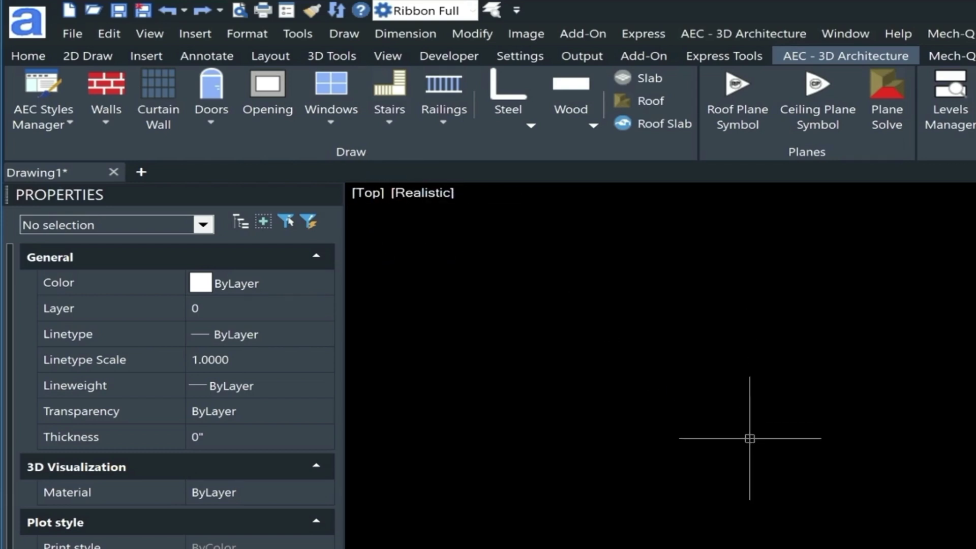
pyautogui.click(105, 117)
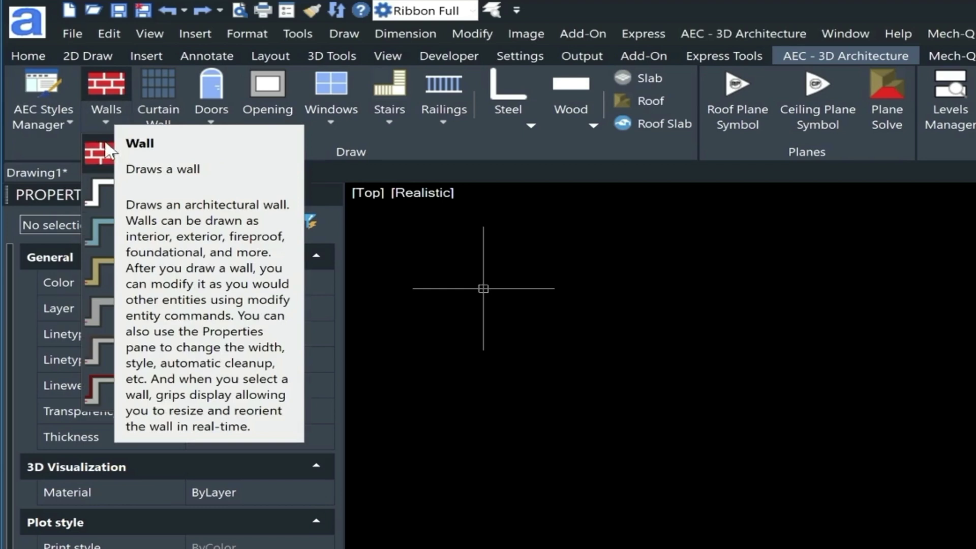
pyautogui.click(102, 234)
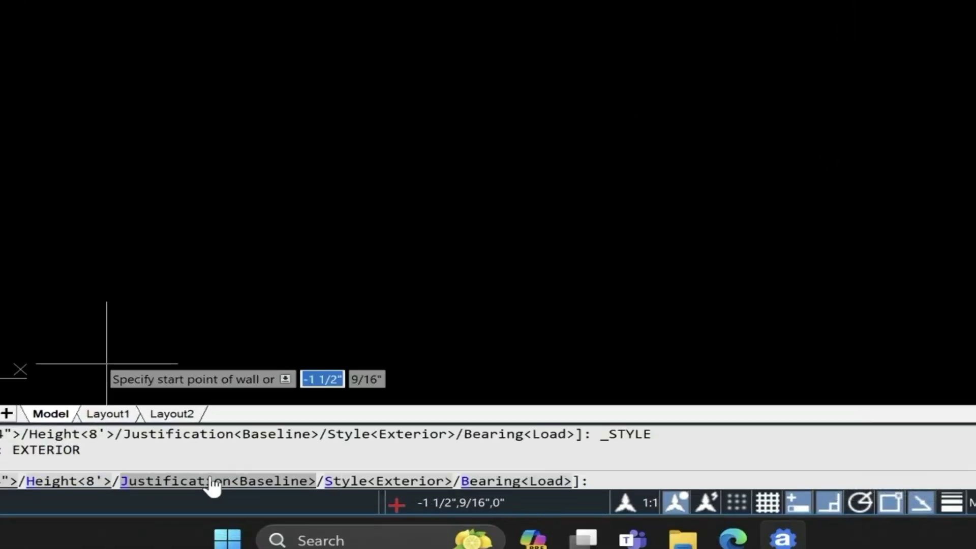
pyautogui.click(229, 481)
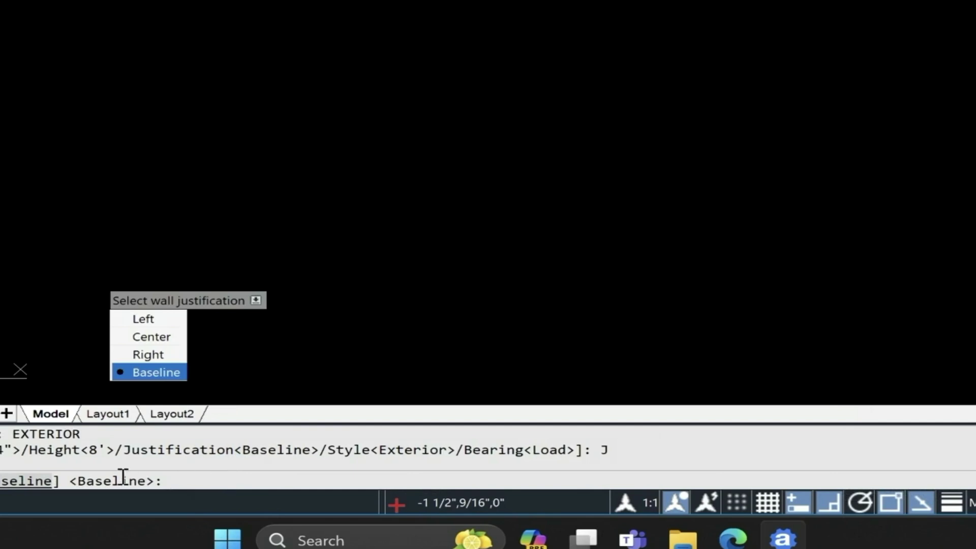
pyautogui.press('Up')
pyautogui.press('Up')
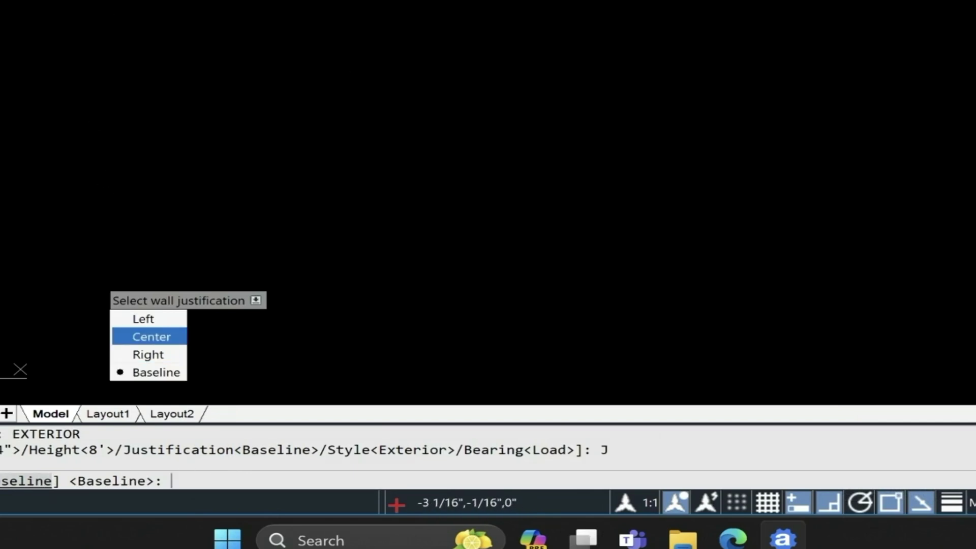
pyautogui.write('R')
pyautogui.press('Return')
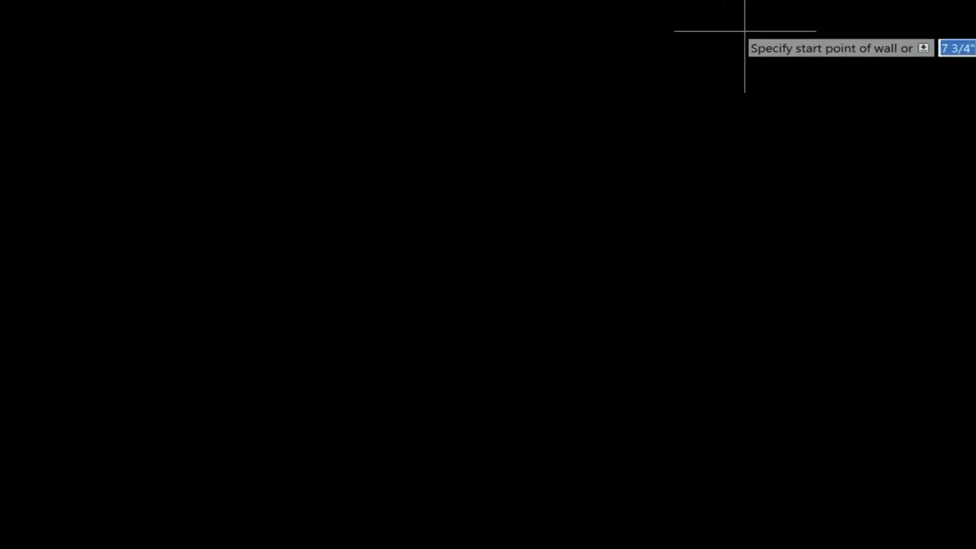
pyautogui.click(697, 50)
pyautogui.scroll(-2, 430, 54)
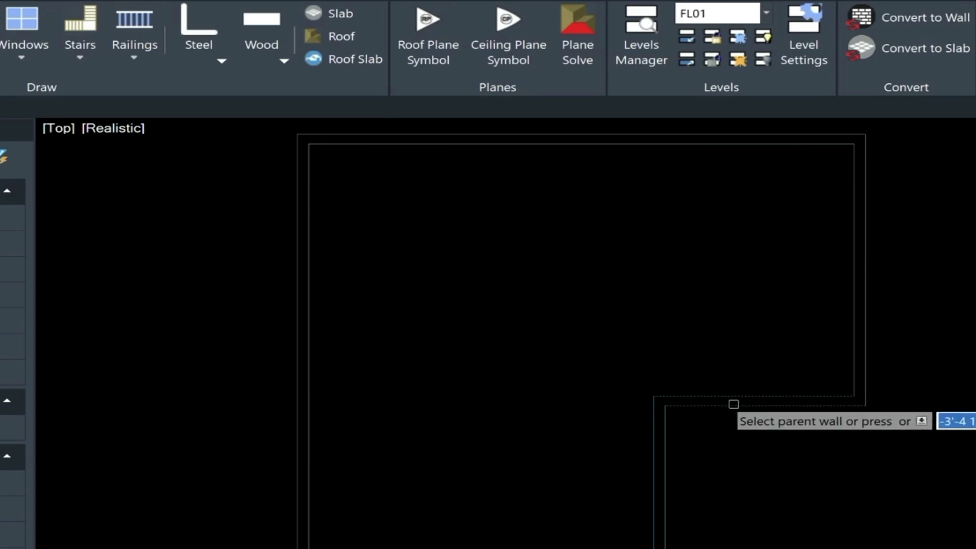
# Insert a 3' door in the short horizontal exterior wall, 1'6" from the inner corner of the L-shaped plan.
pyautogui.click(735, 404)
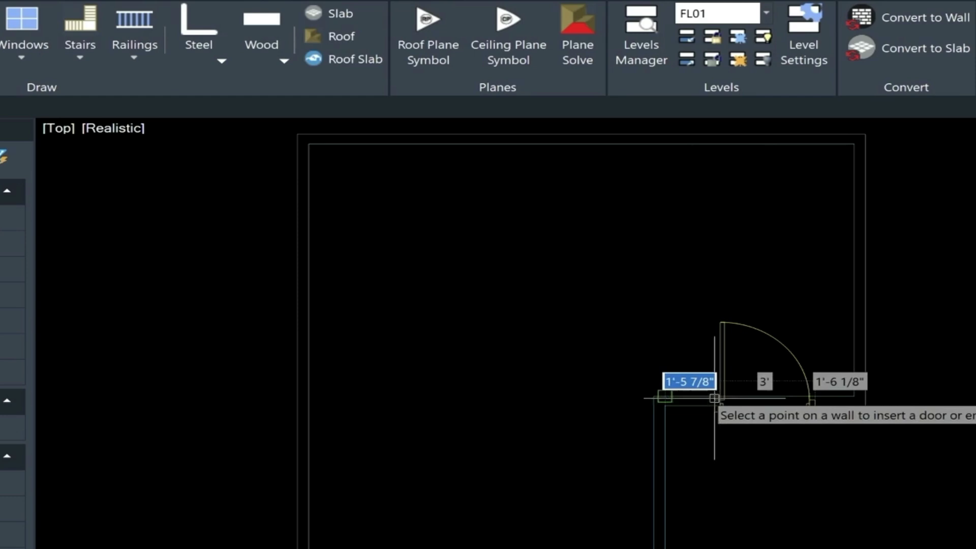
pyautogui.write('1')
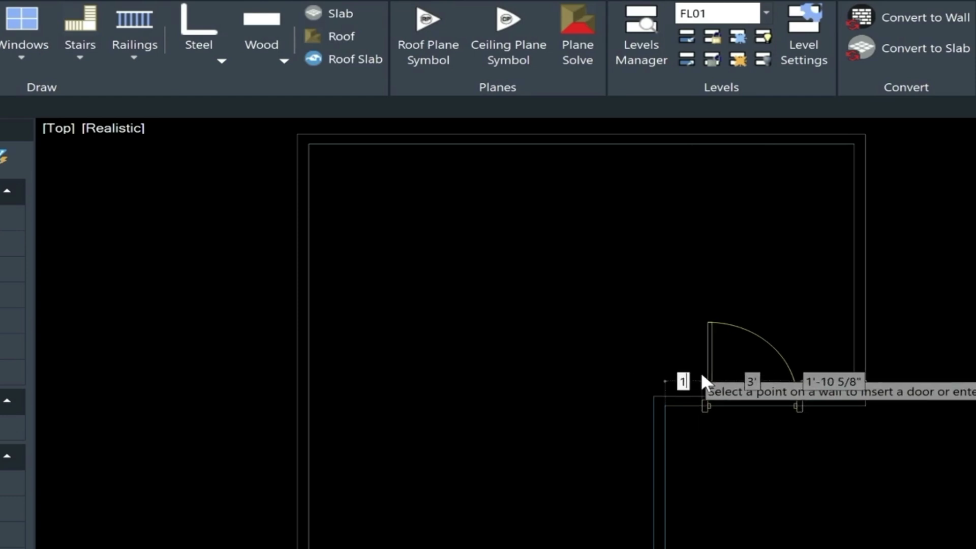
pyautogui.write("'6")
pyautogui.press('Tab')
pyautogui.press('Tab')
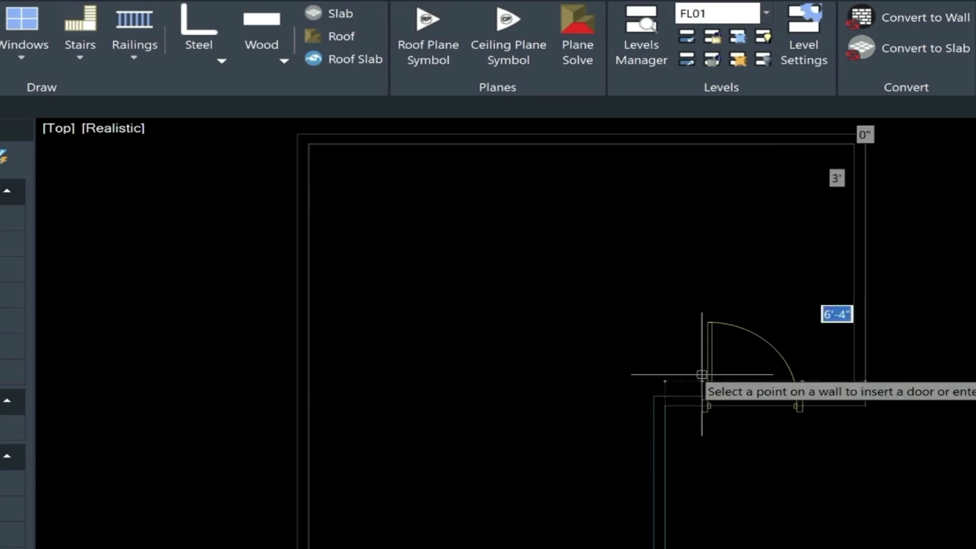
pyautogui.press('Return')
pyautogui.press('Escape')
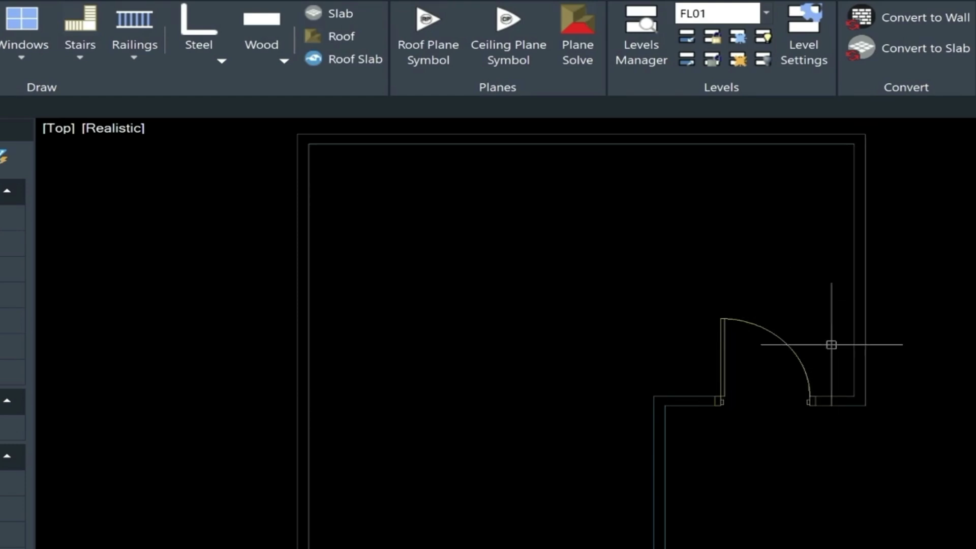
# Flip the new door so it hinges on the opposite side of its opening.
pyautogui.click(802, 376)
pyautogui.click(715, 382)
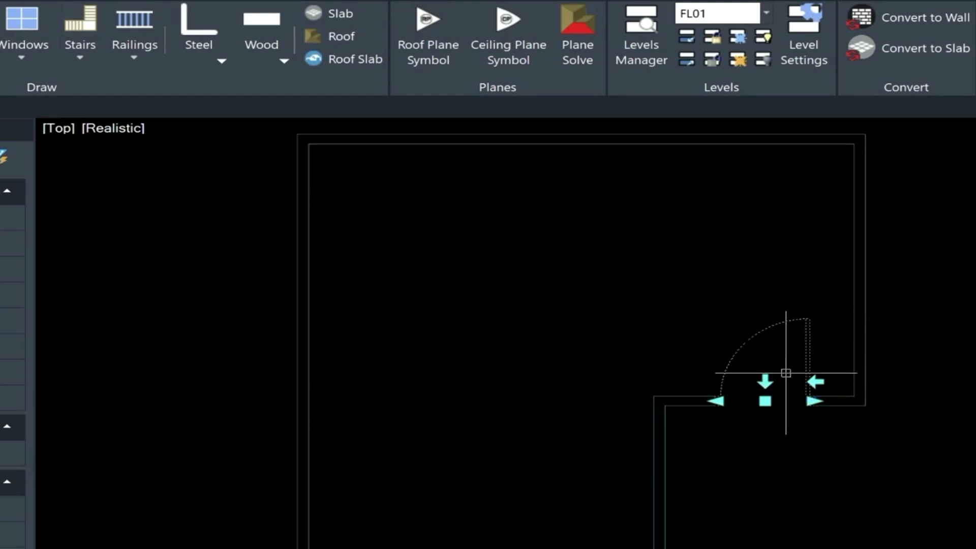
pyautogui.press('Escape')
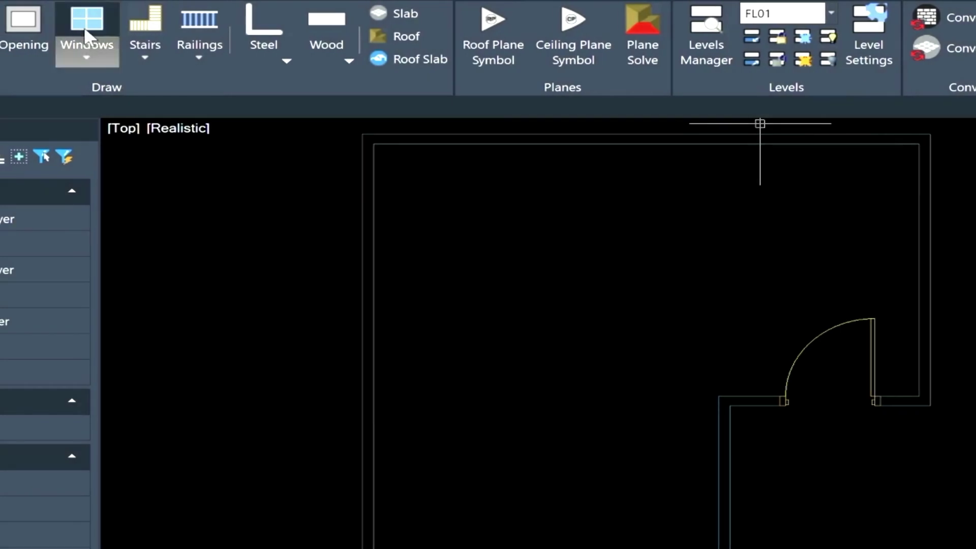
# Insert a 3' window in the vertical exterior wall beside the door, at a distance of 3'2" from the wall's lower end.
pyautogui.click(28, 27)
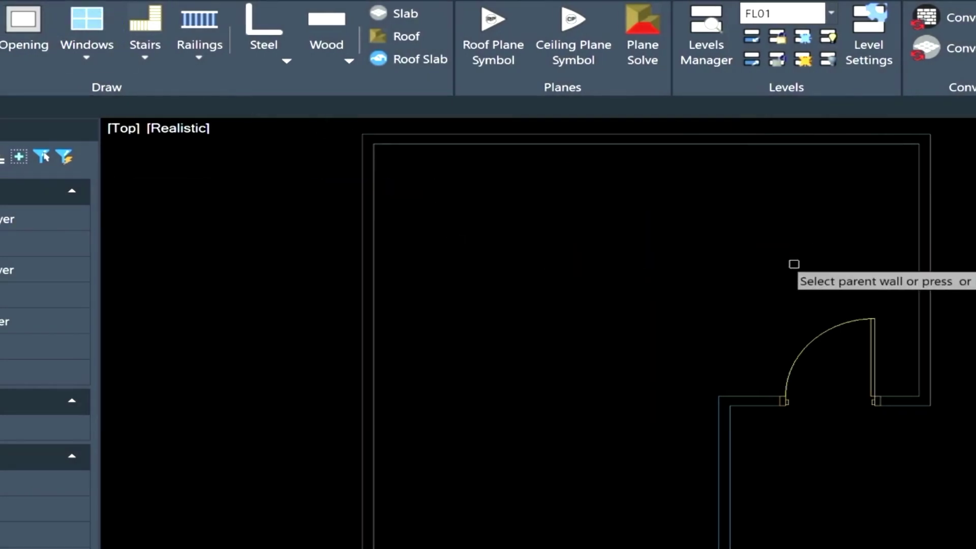
pyautogui.click(928, 244)
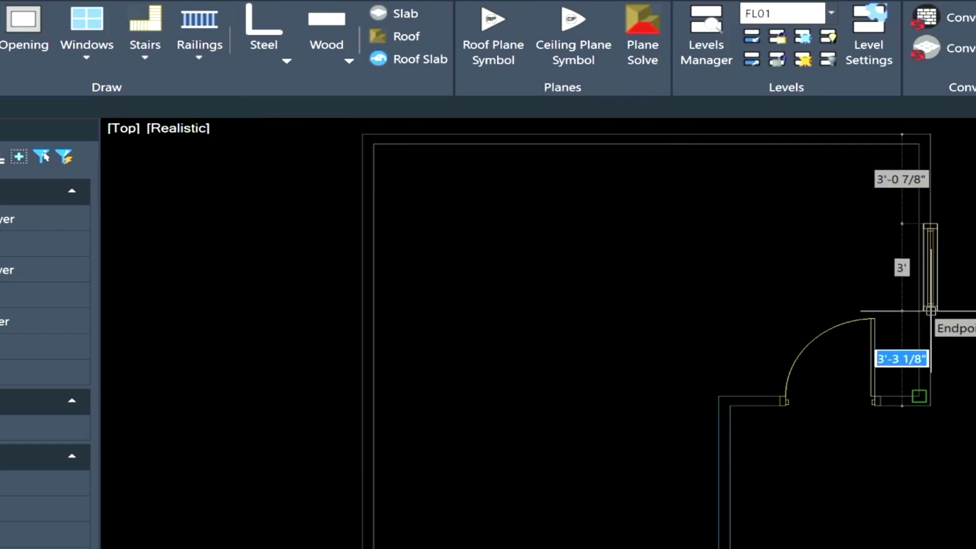
pyautogui.write("3'2")
pyautogui.press('Return')
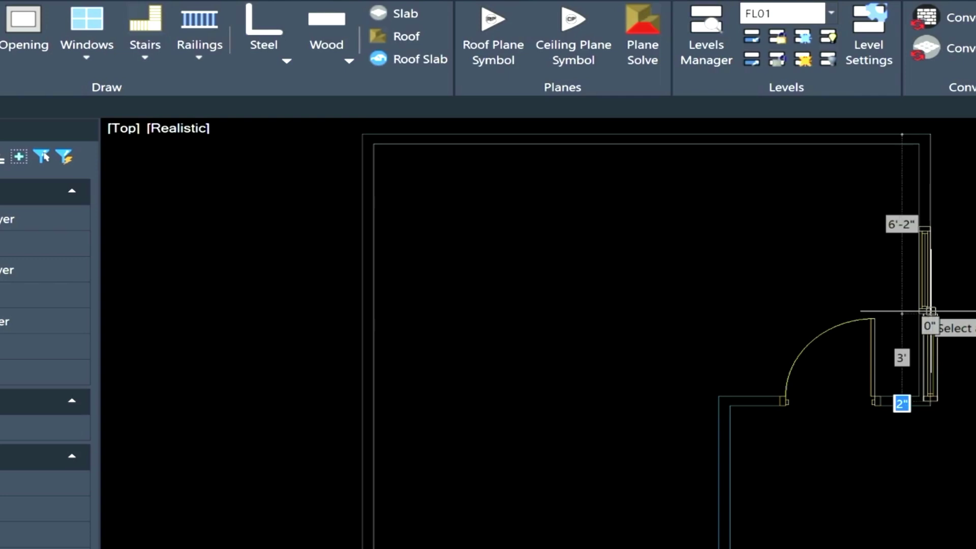
pyautogui.press('Return')
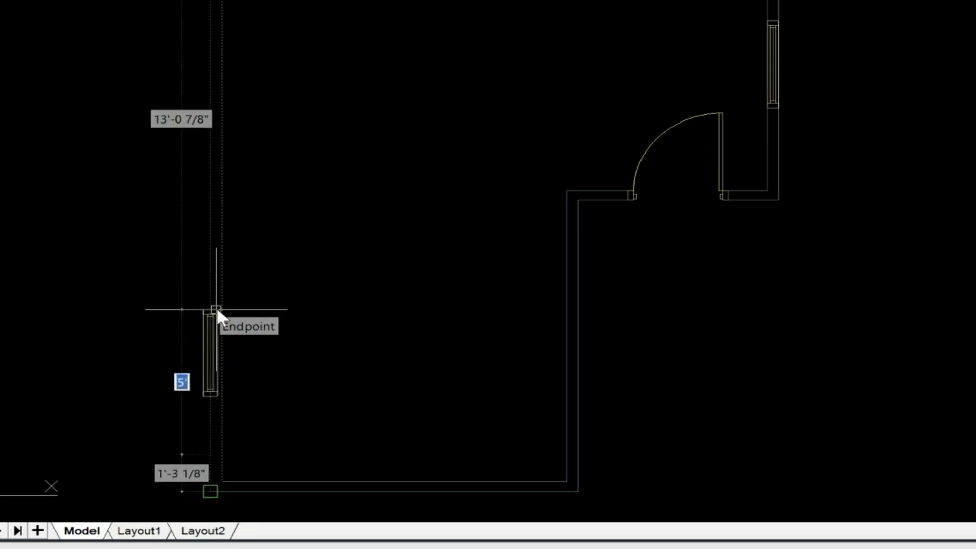
# Place a 5' window in the plan's long left exterior wall, 1'6" from its lower corner.
pyautogui.press('Return')
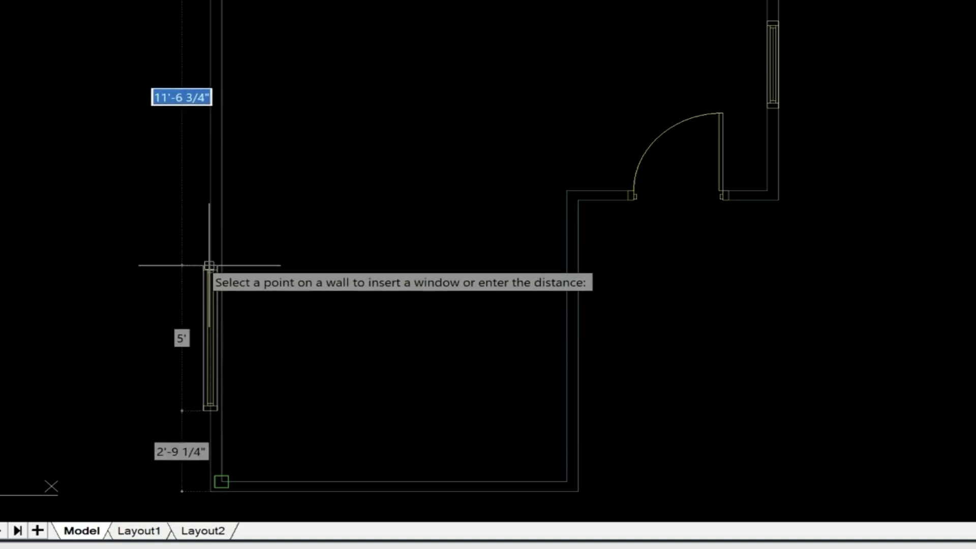
pyautogui.press('Tab')
pyautogui.write("1'6")
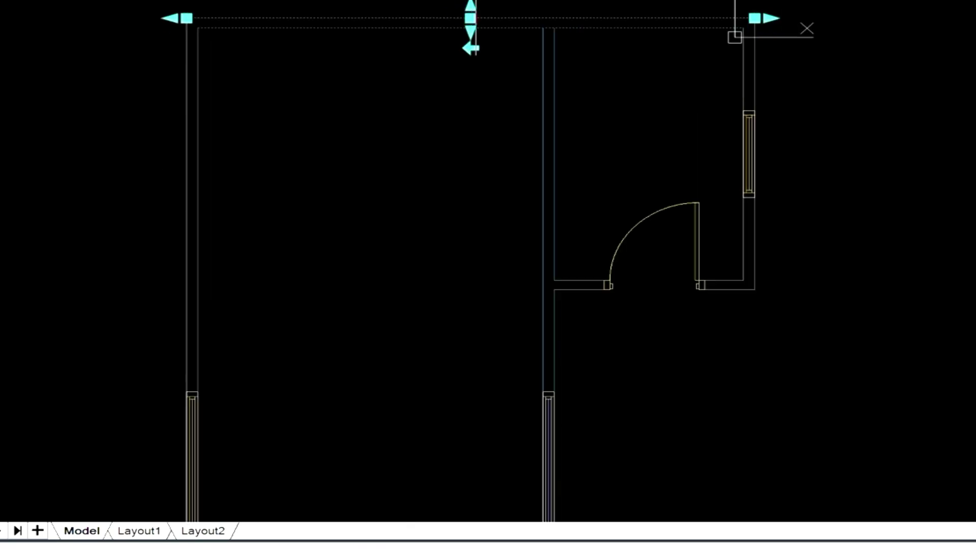
# Insert two windows in the plan's upper exterior wall, using placement distances of 1'6" and 2'.
pyautogui.write("1'6")
pyautogui.press('Return')
pyautogui.write("2'")
pyautogui.press('Return')
pyautogui.press('Escape')
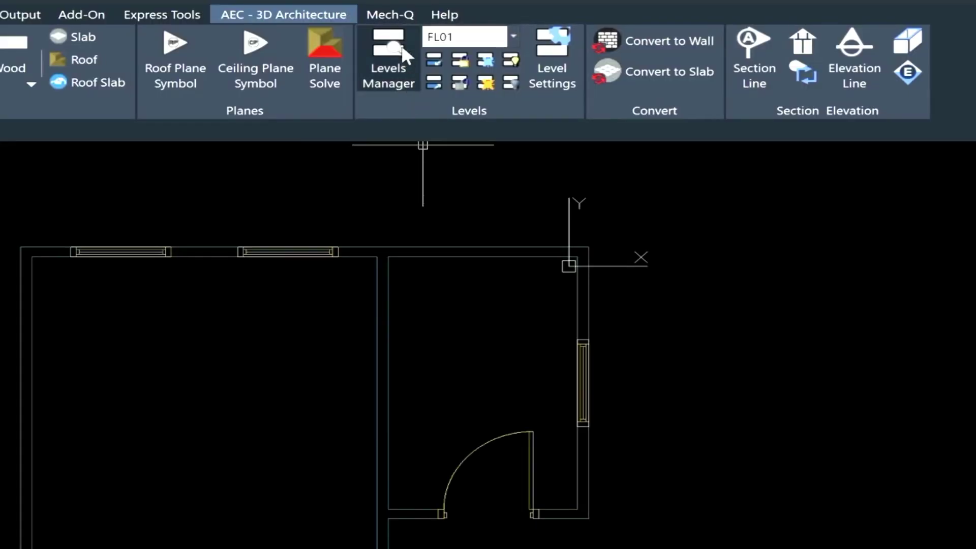
# Add a second level above FL01 in the Levels Manager and make FL02 the current level.
pyautogui.click(388, 57)
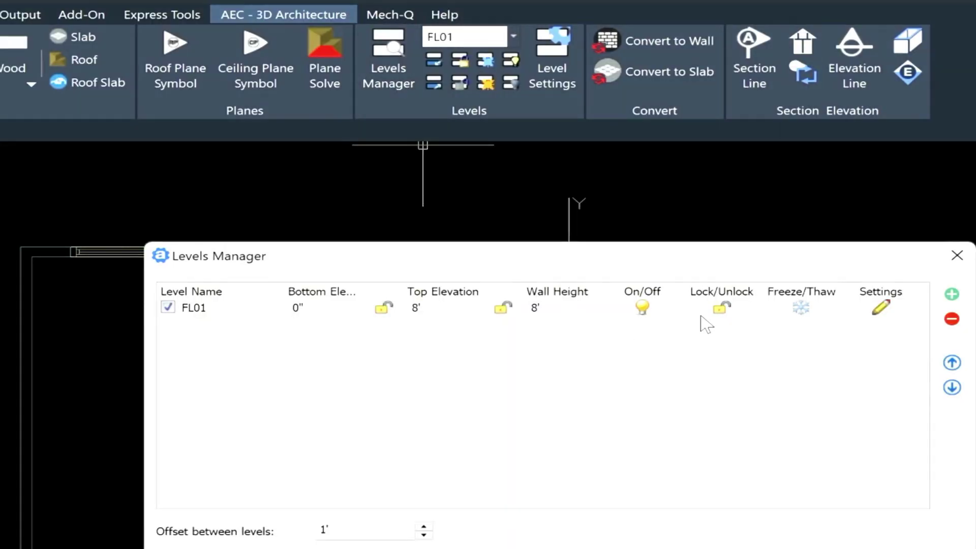
pyautogui.click(952, 295)
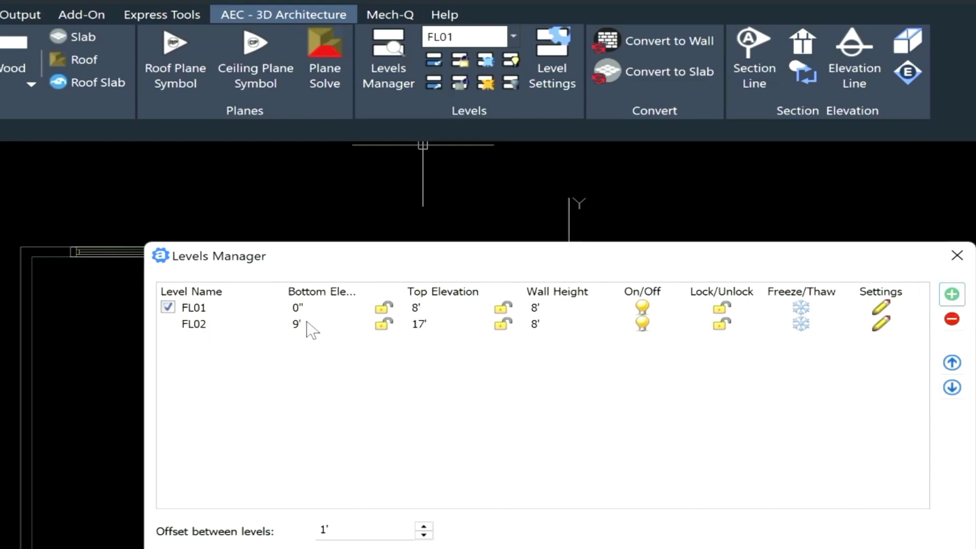
pyautogui.doubleClick(429, 331)
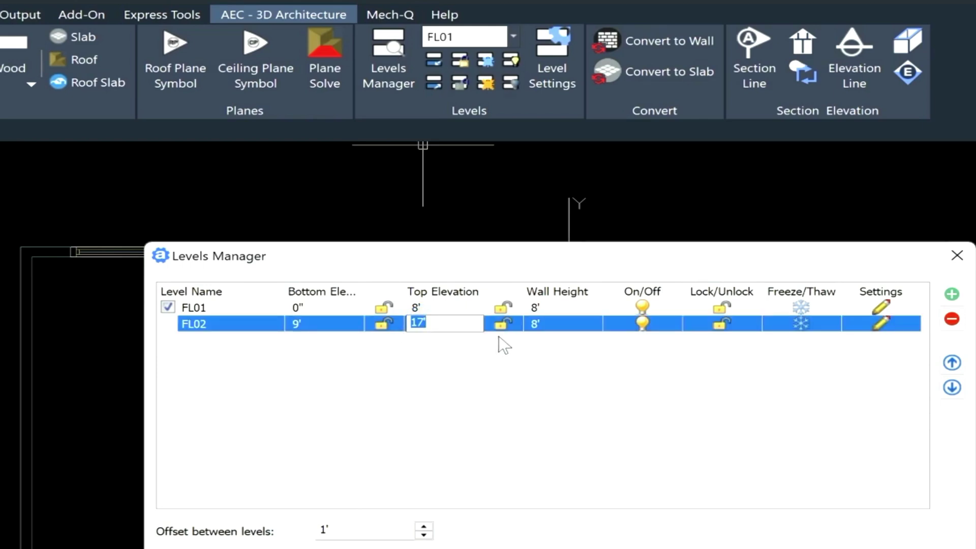
pyautogui.click(850, 540)
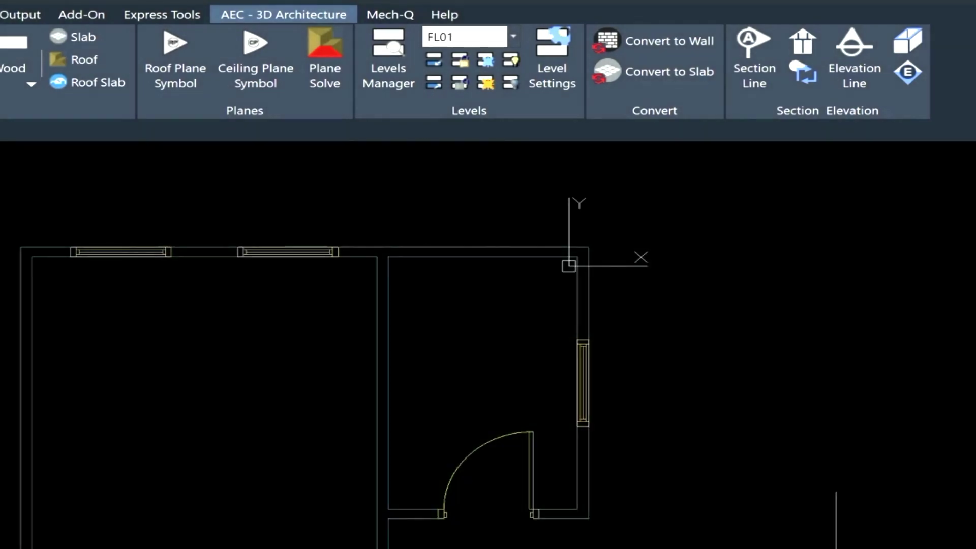
pyautogui.click(513, 34)
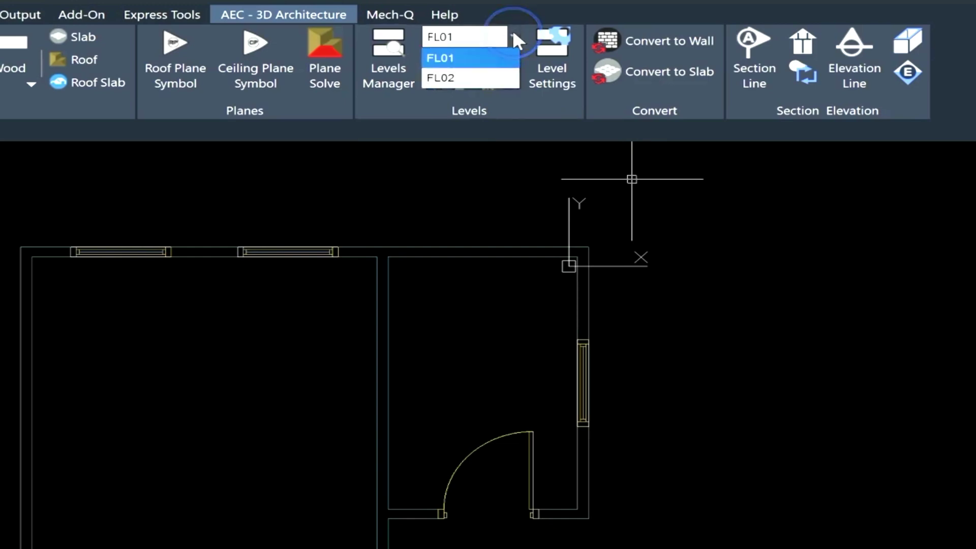
pyautogui.click(455, 78)
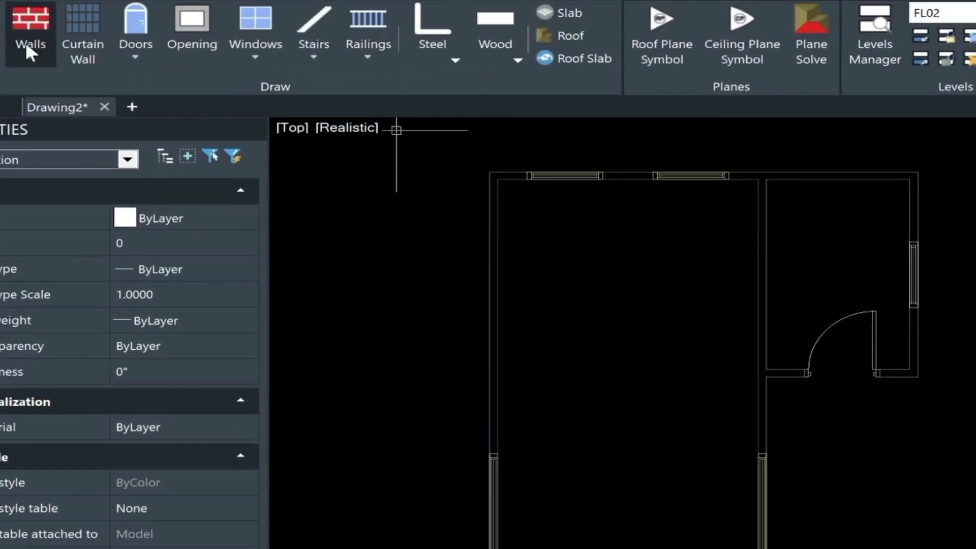
# Draw the FL02 exterior walls over the main rectangular part of the first-floor plan and close the outline.
pyautogui.click(26, 46)
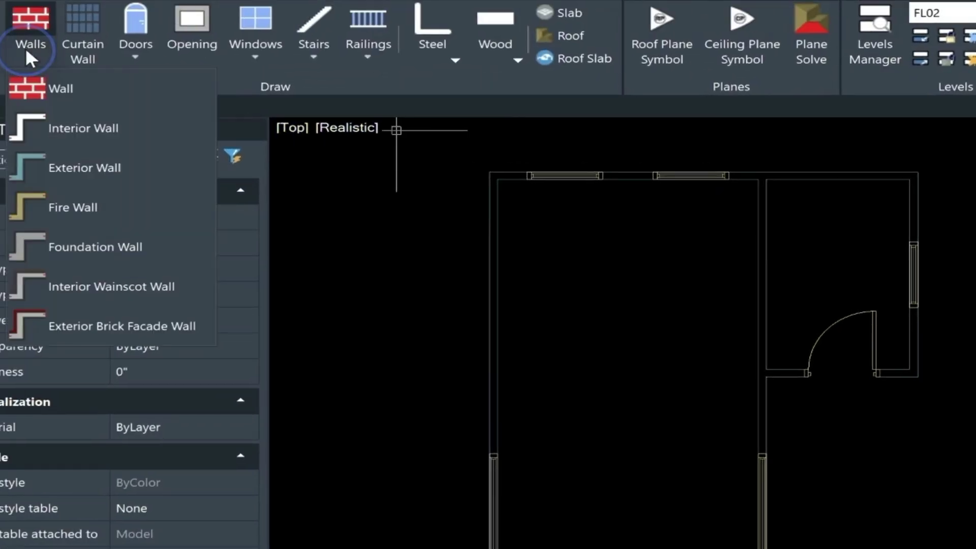
pyautogui.click(56, 170)
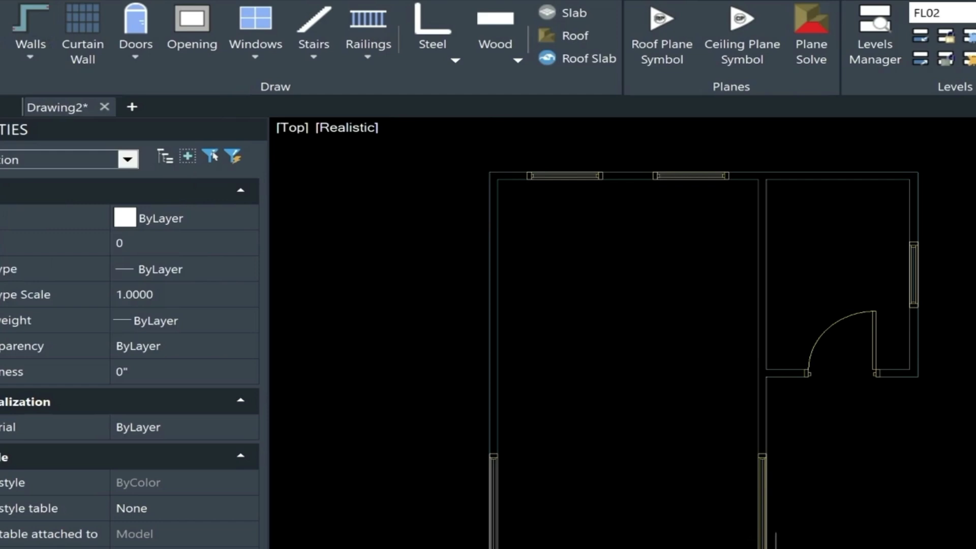
pyautogui.click(766, 173)
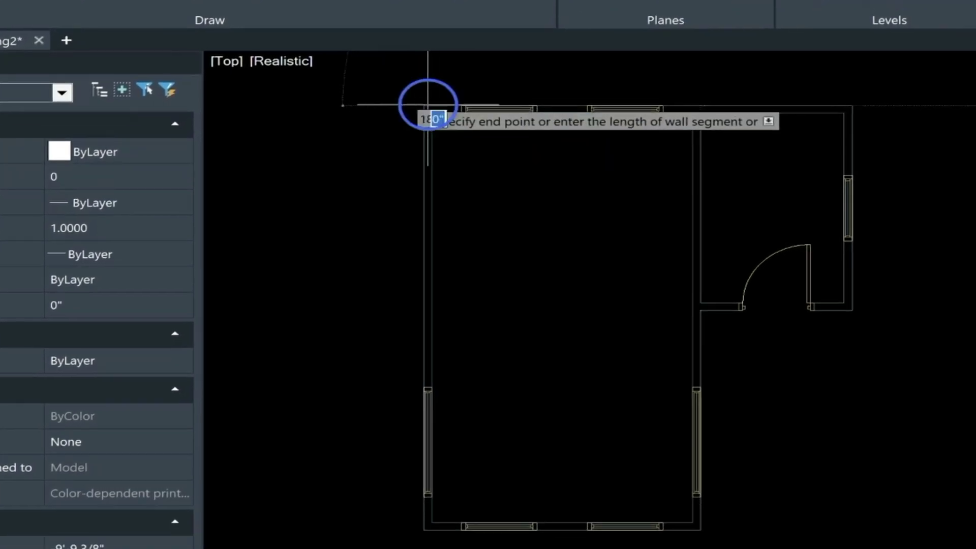
pyautogui.write('c')
pyautogui.press('Return')
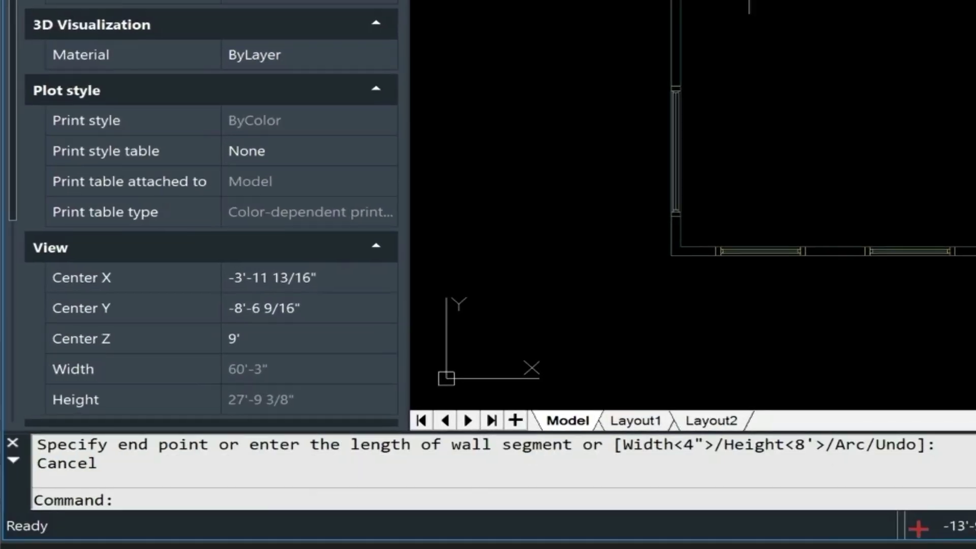
# Change the wall justification and draw an interior dividing wall across the FL02 outline.
pyautogui.press('Return')
pyautogui.click(797, 505)
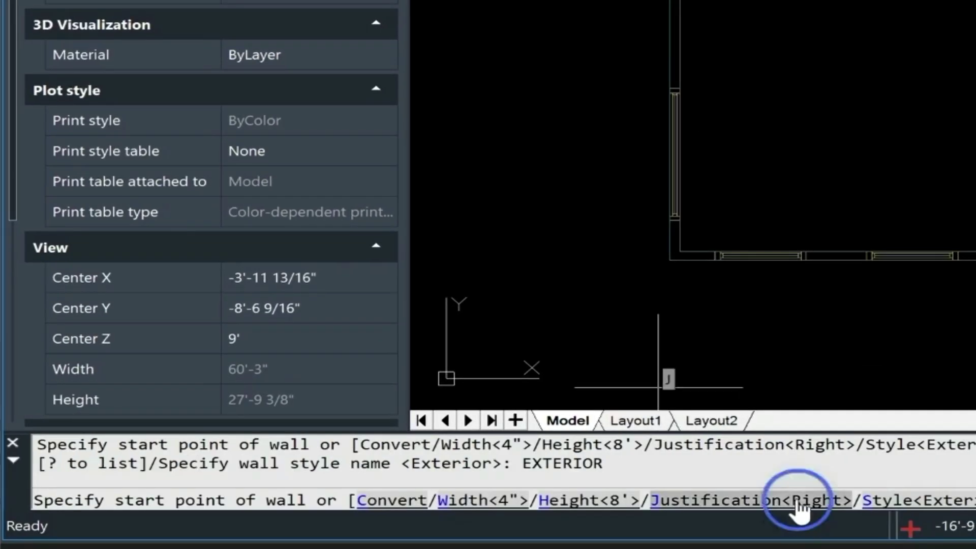
pyautogui.click(325, 501)
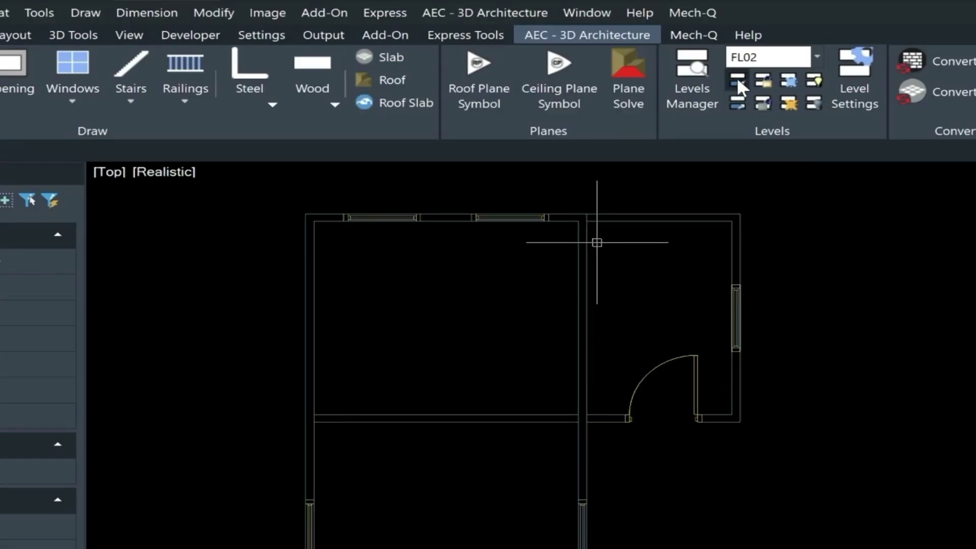
# Isolate level FL02 and flip its right and left exterior walls.
pyautogui.click(737, 81)
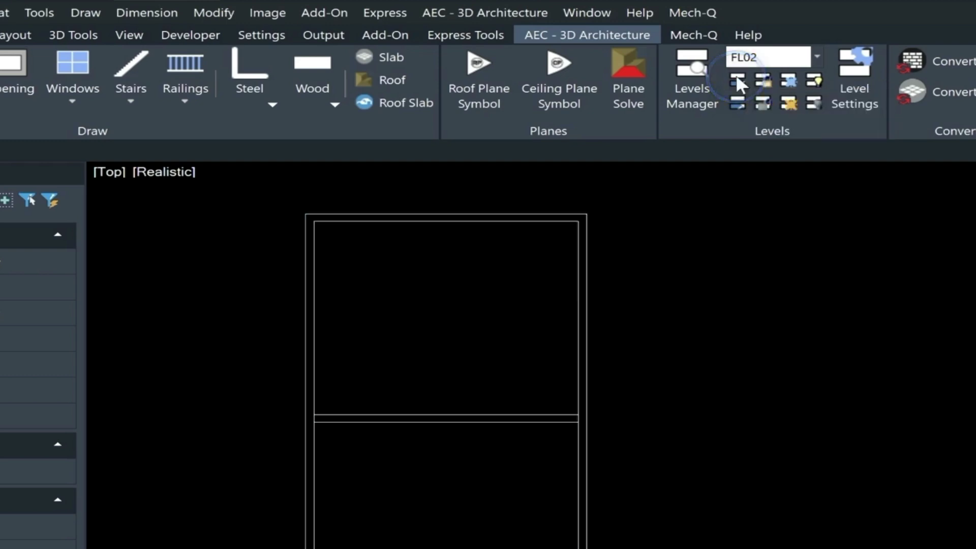
pyautogui.click(580, 451)
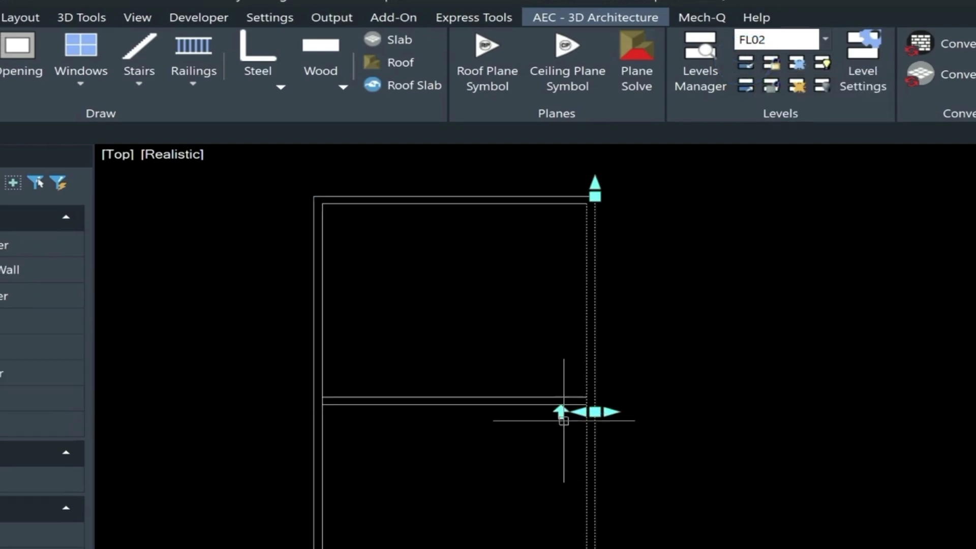
pyautogui.click(553, 429)
pyautogui.press('Escape')
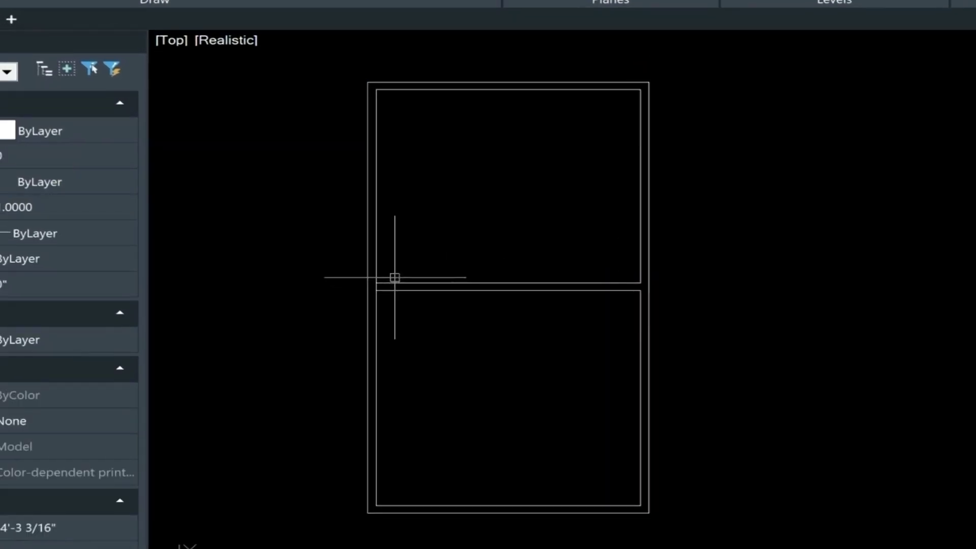
pyautogui.click(370, 255)
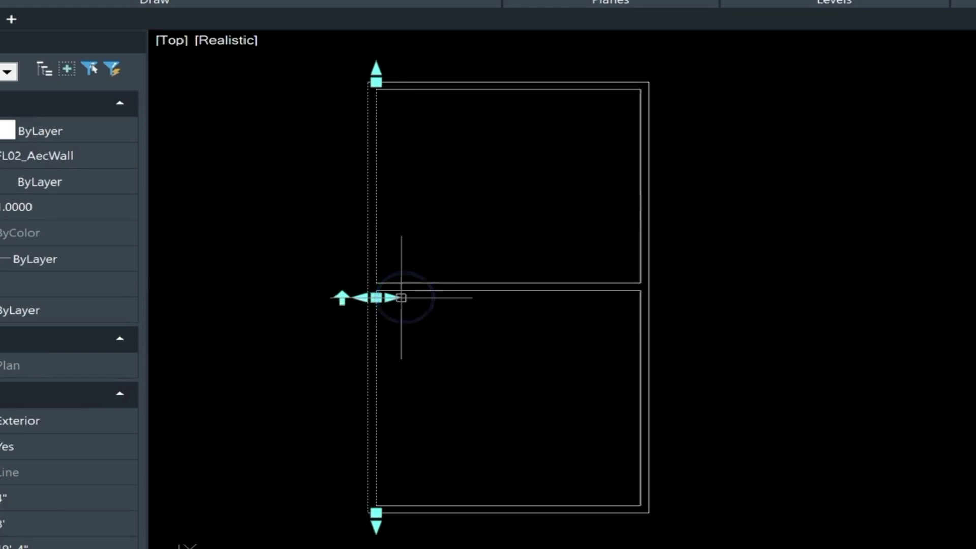
pyautogui.press('Escape')
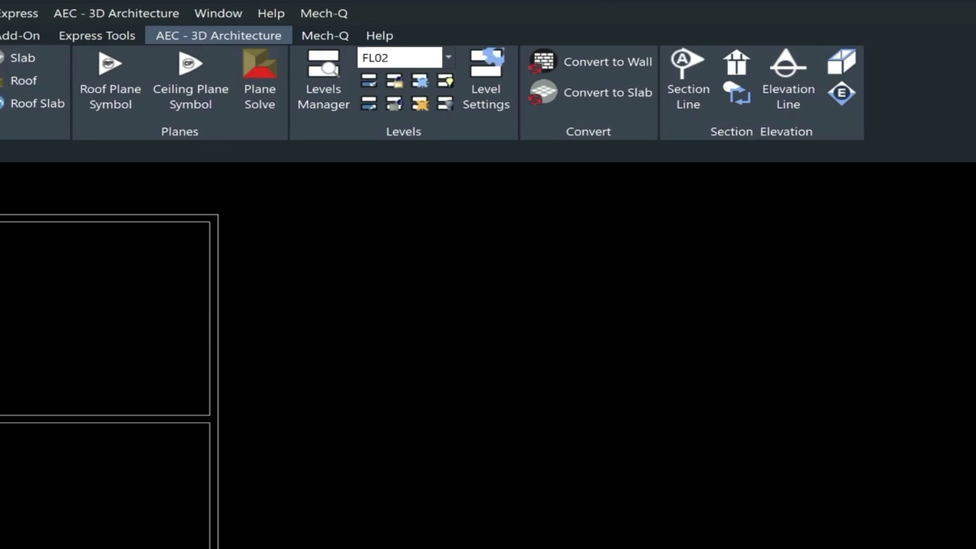
# End the level isolation, freeze level FL01 and make FL02 the current level again.
pyautogui.click(371, 105)
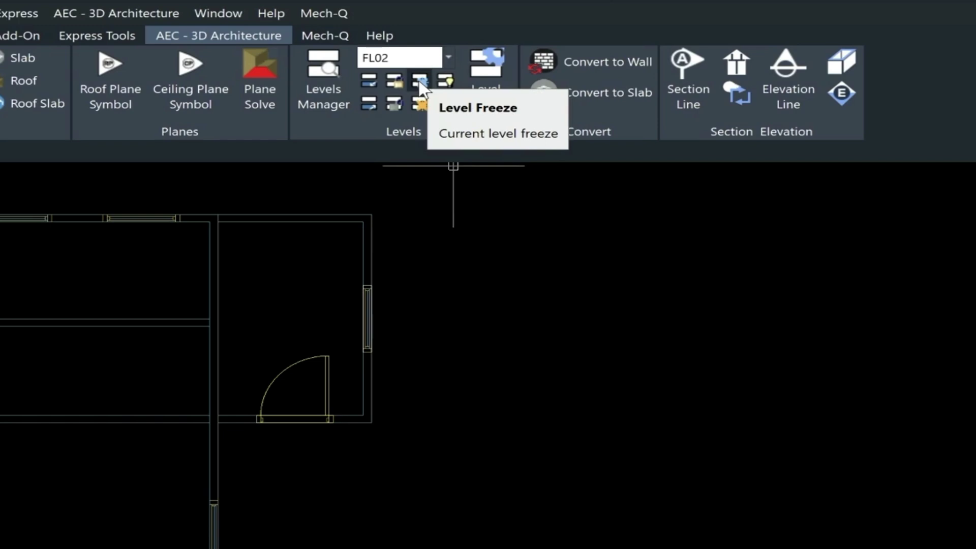
pyautogui.click(449, 58)
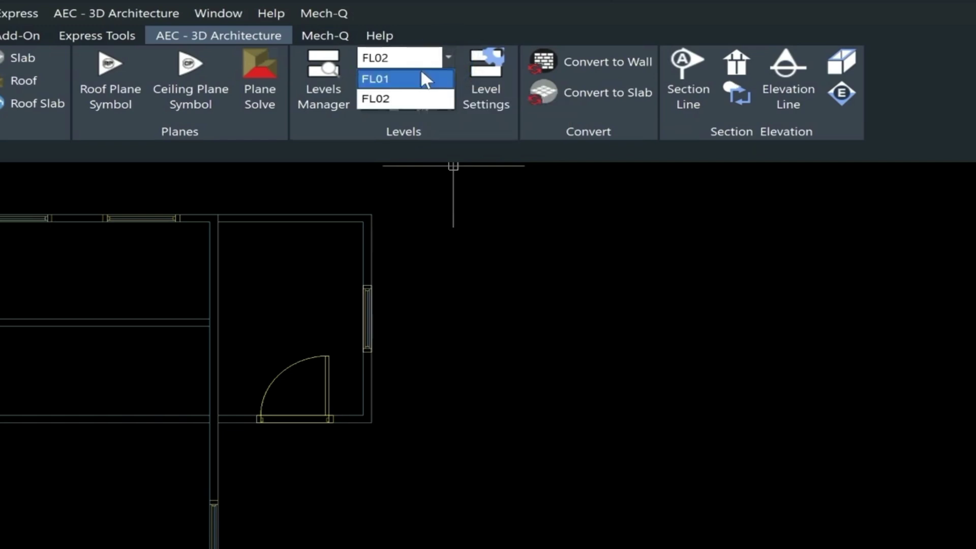
pyautogui.click(417, 76)
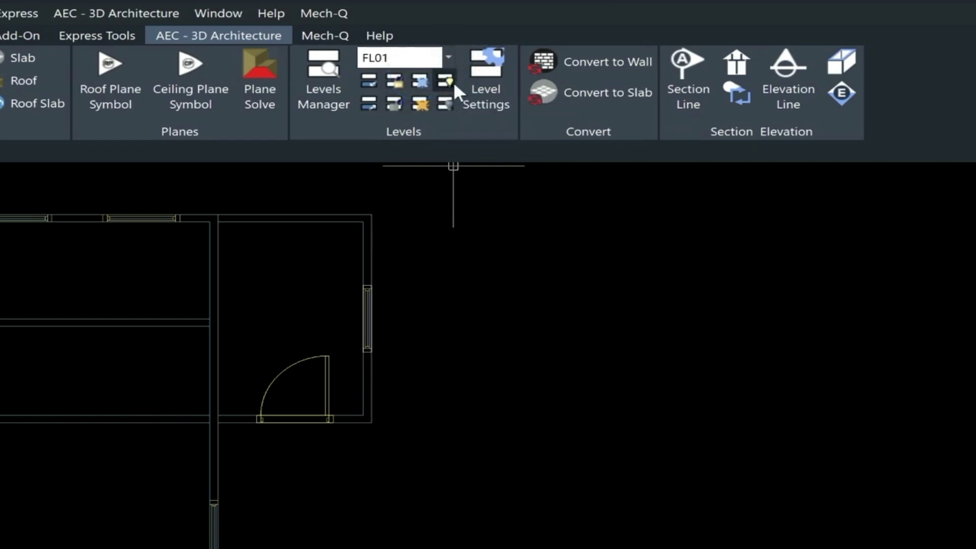
pyautogui.click(422, 80)
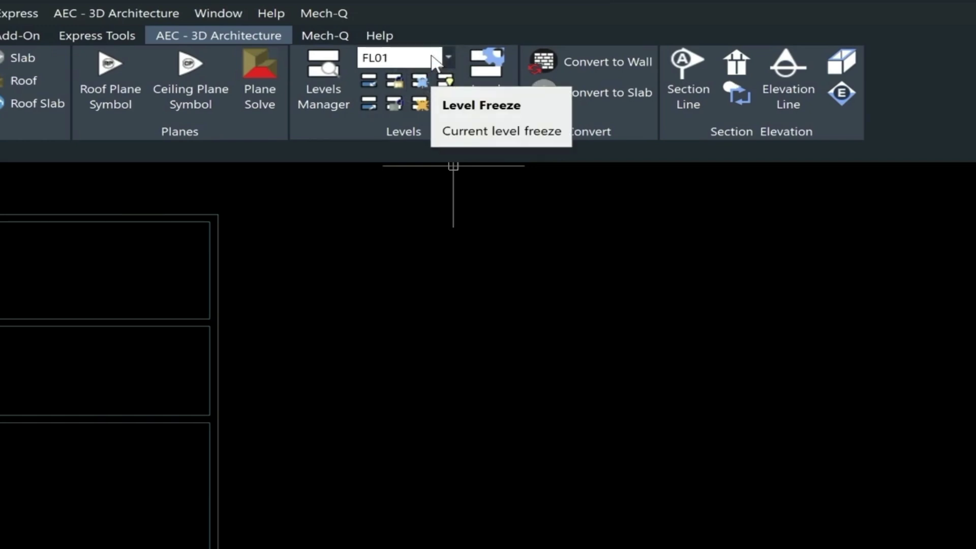
pyautogui.click(449, 57)
pyautogui.click(395, 98)
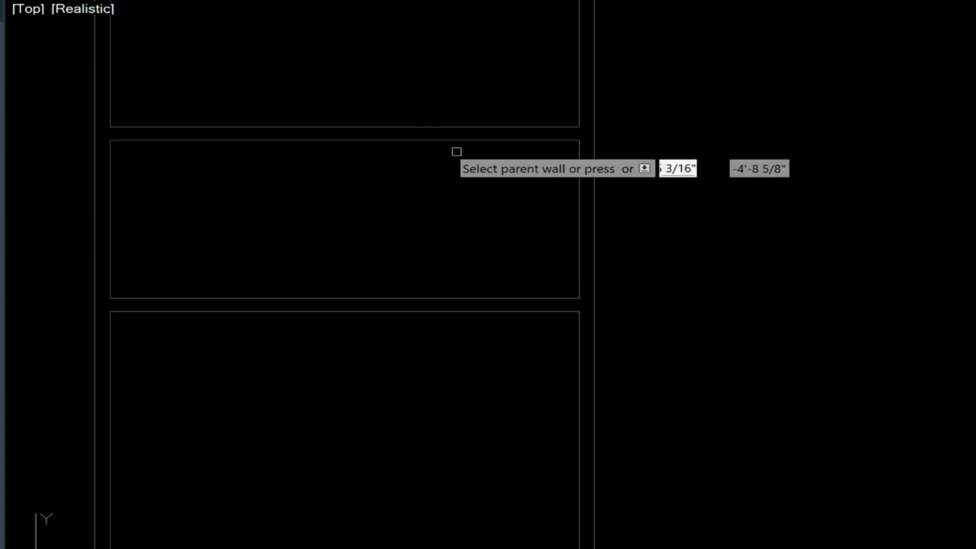
# Insert a 3' sliding door in the upper FL02 interior wall, 2'6" from the wall's right end.
pyautogui.click(471, 141)
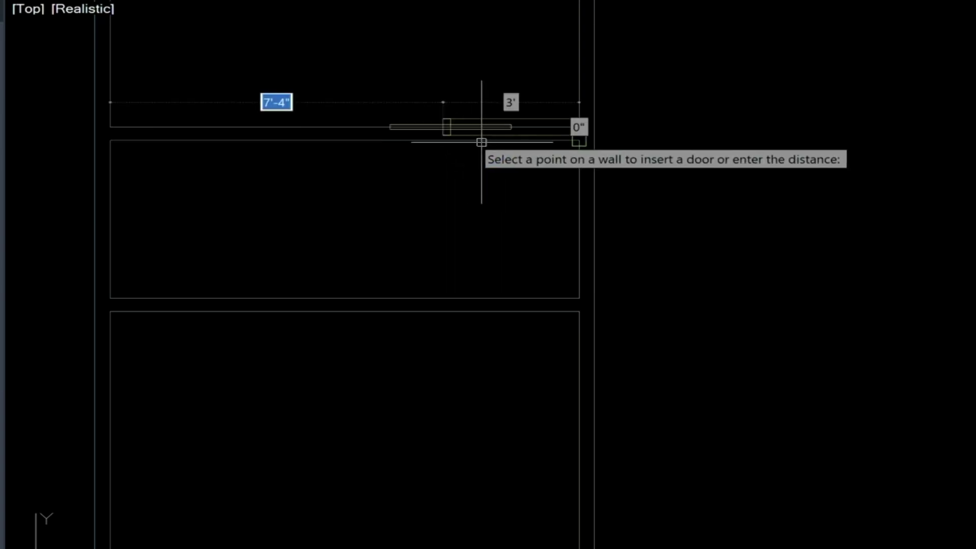
pyautogui.press('Tab')
pyautogui.press('Tab')
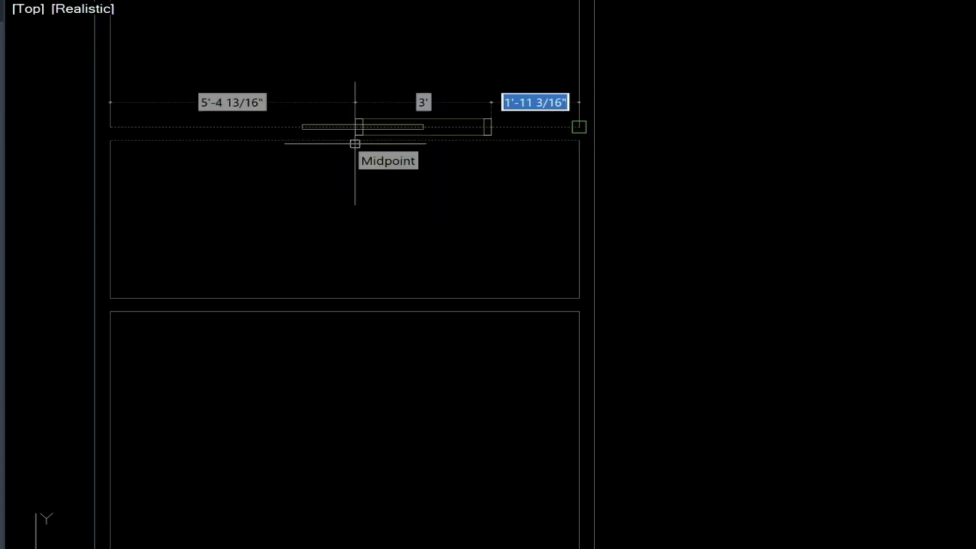
pyautogui.write("2'6")
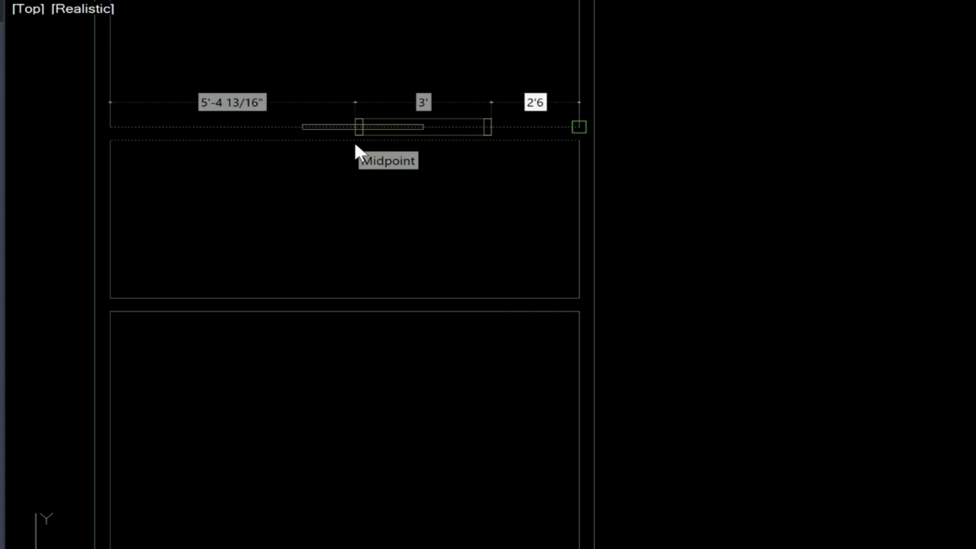
pyautogui.press('Return')
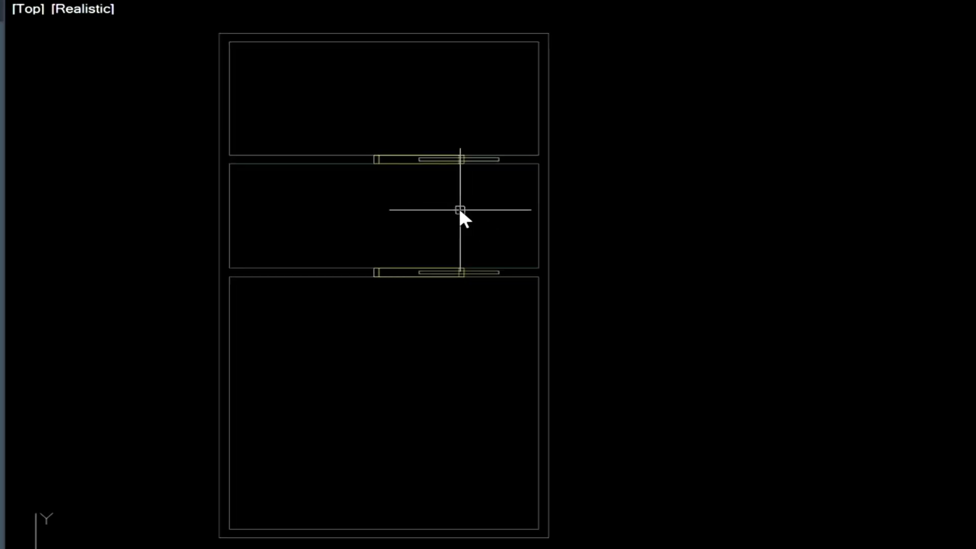
# Insert 3' windows in the FL02 exterior walls using a 1' corner distance, adding the blank end wall's window in the SW Isometric view.
pyautogui.click(229, 1)
pyautogui.click(538, 465)
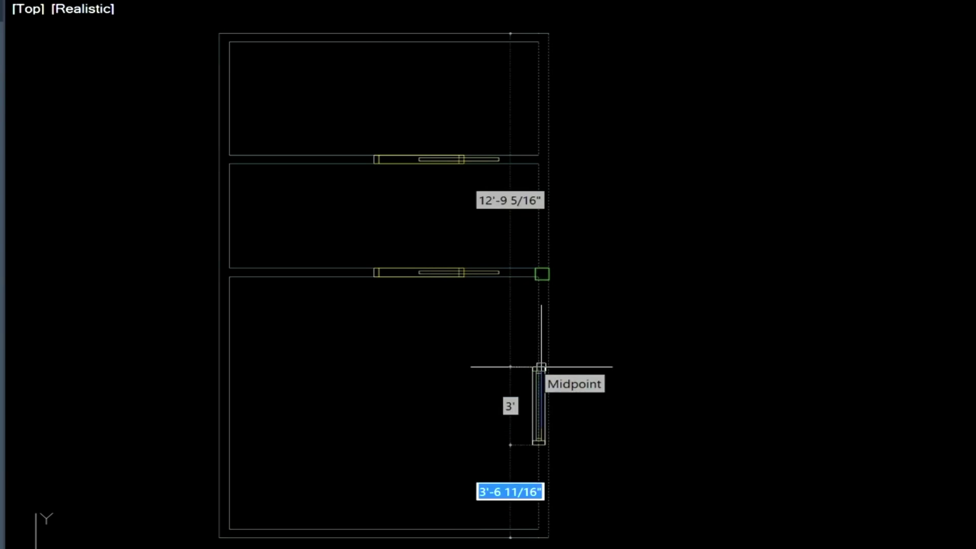
pyautogui.click(543, 368)
pyautogui.write("1'")
pyautogui.press('Return')
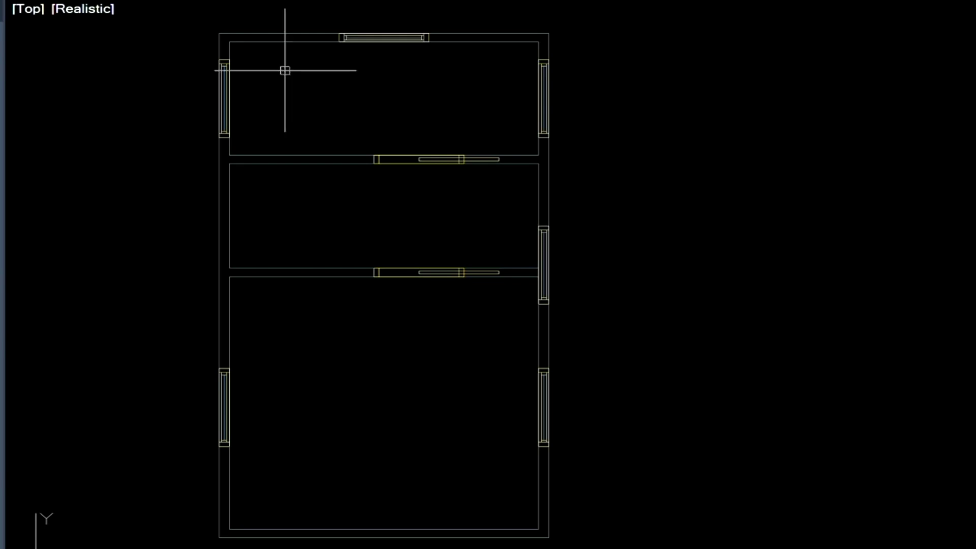
pyautogui.click(28, 7)
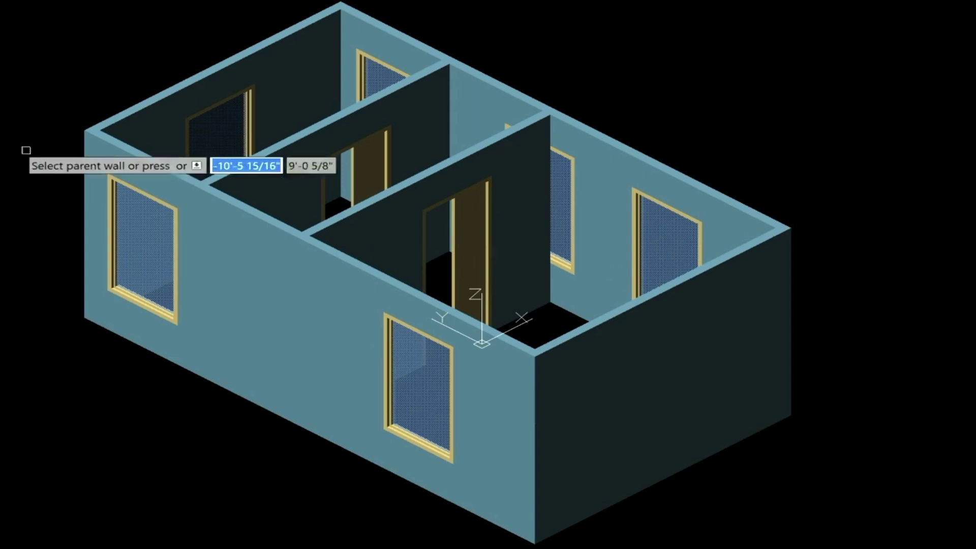
pyautogui.click(644, 373)
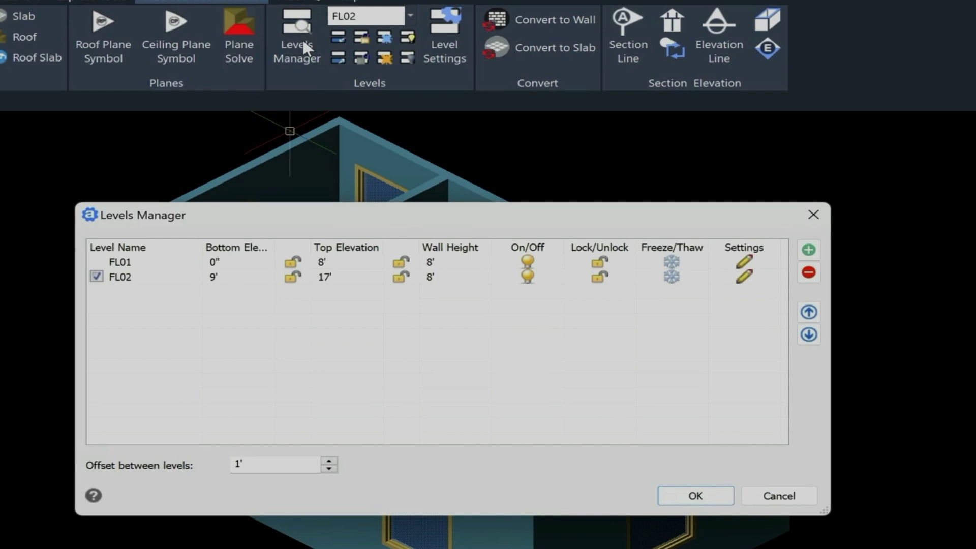
# Thaw levels FL01 and FL02 in the Levels Manager and view both storeys together.
pyautogui.click(673, 262)
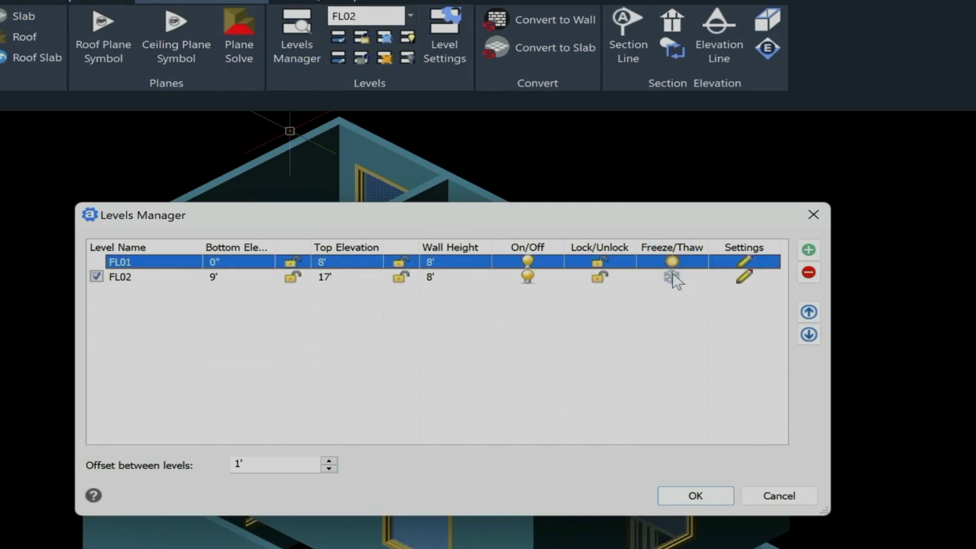
pyautogui.click(673, 276)
pyautogui.click(814, 214)
pyautogui.moveTo(544, 250); pyautogui.dragTo(482, 335, button='middle')
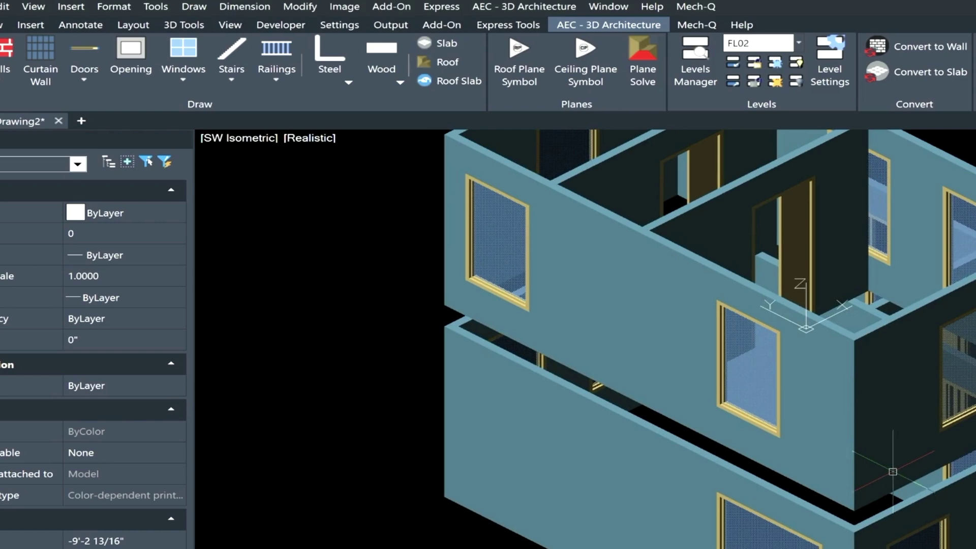
# In the top view, draw an interior wall across FL01's main room, 4' below the upper wall, and stretch it to the right wall.
pyautogui.click(246, 137)
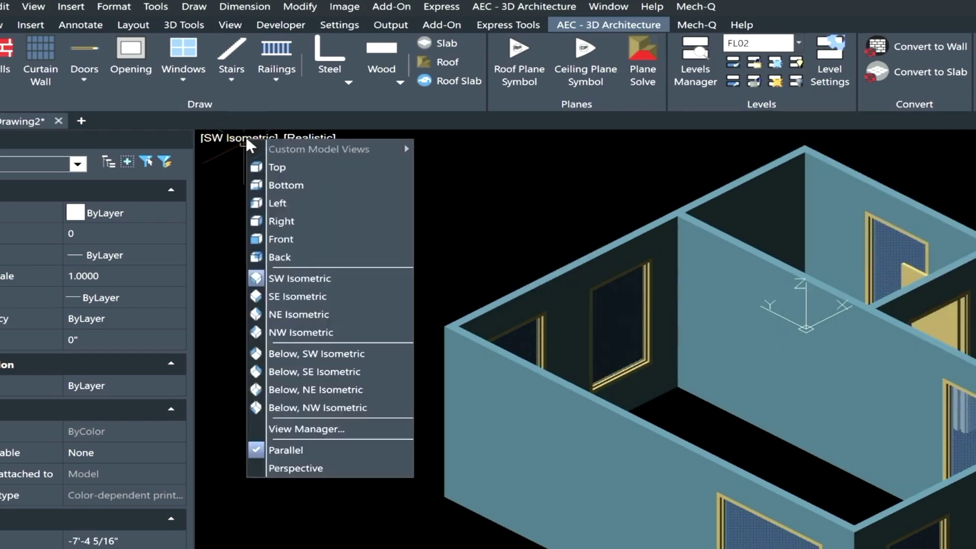
pyautogui.click(294, 165)
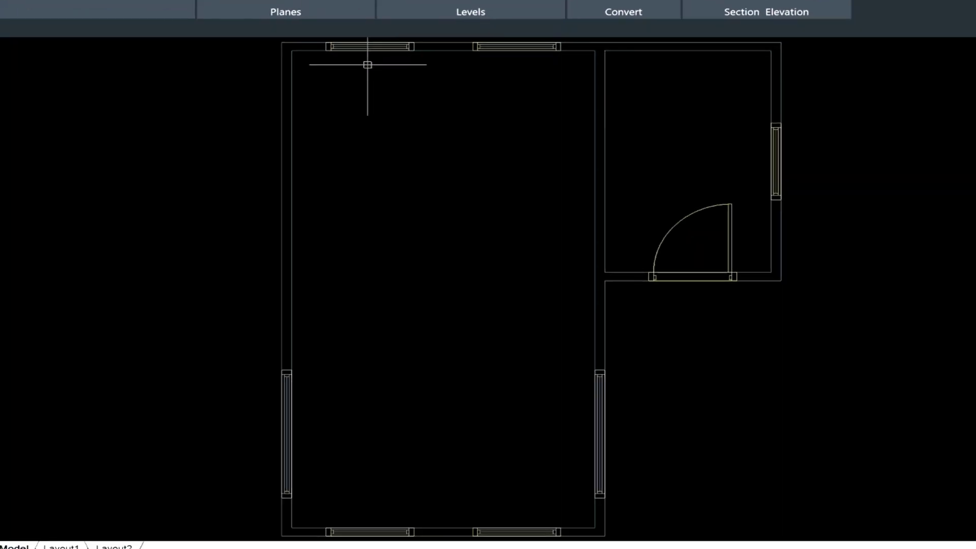
pyautogui.press('Return')
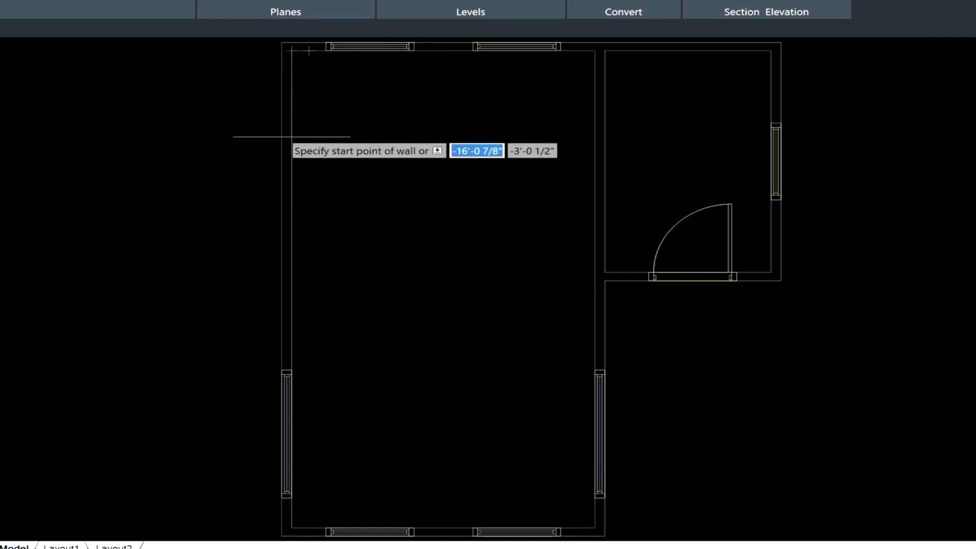
pyautogui.write('4')
pyautogui.press('Return')
pyautogui.scroll(2, 550, 175)
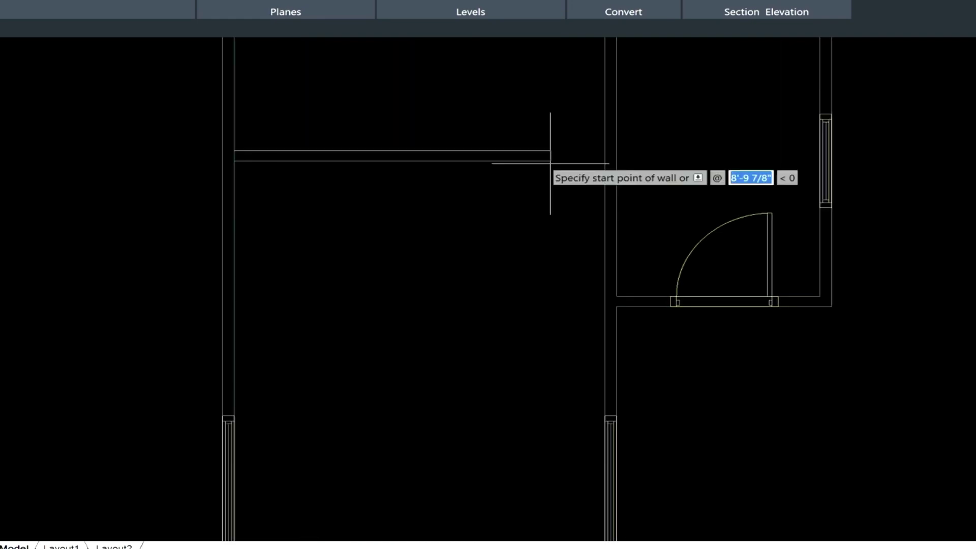
pyautogui.scroll(1, 618, 153)
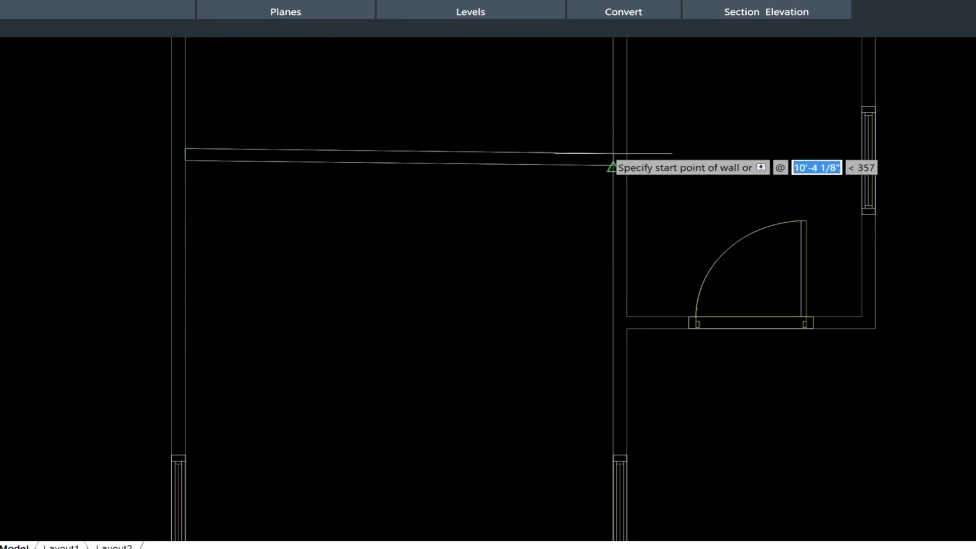
pyautogui.press('F8')
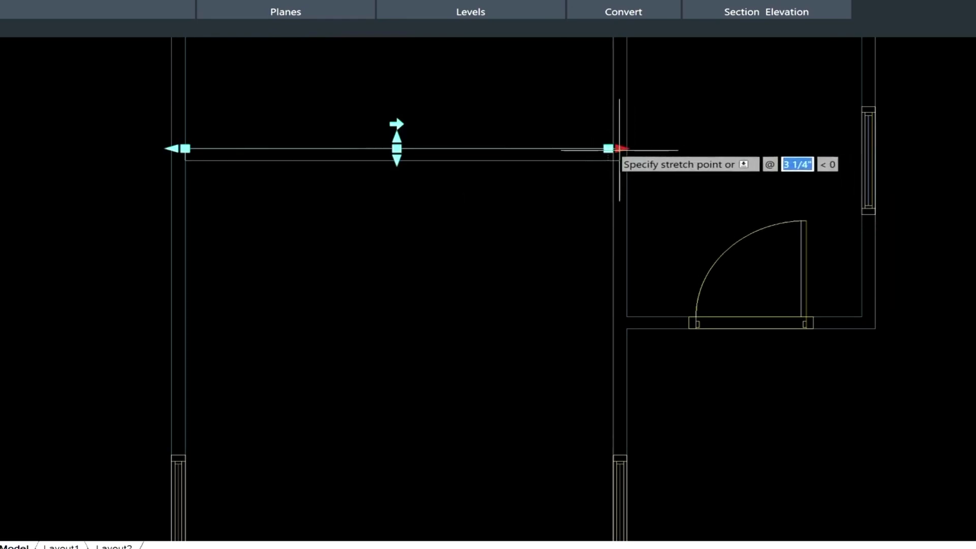
pyautogui.click(621, 149)
# Flip the direction of FL01's left exterior wall.
pyautogui.click(185, 192)
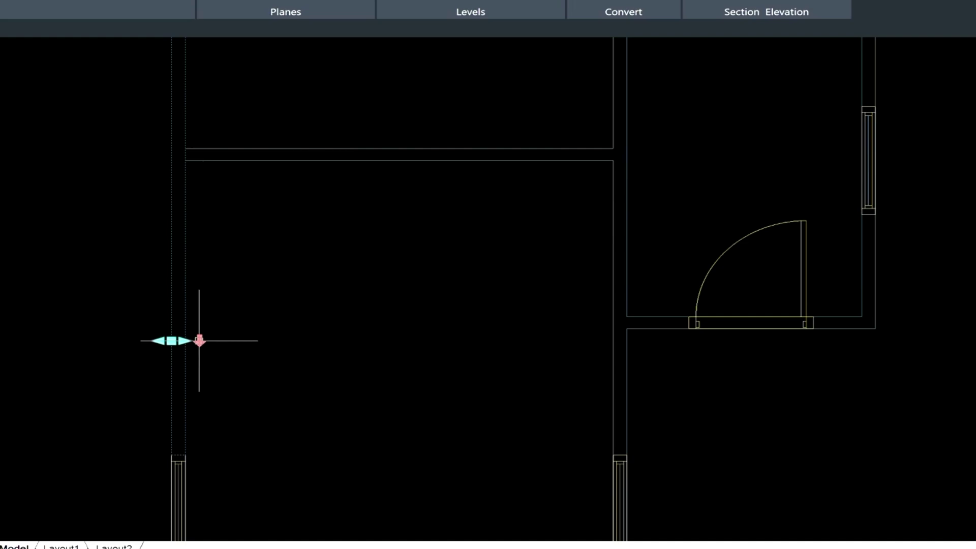
pyautogui.click(201, 342)
pyautogui.press('Escape')
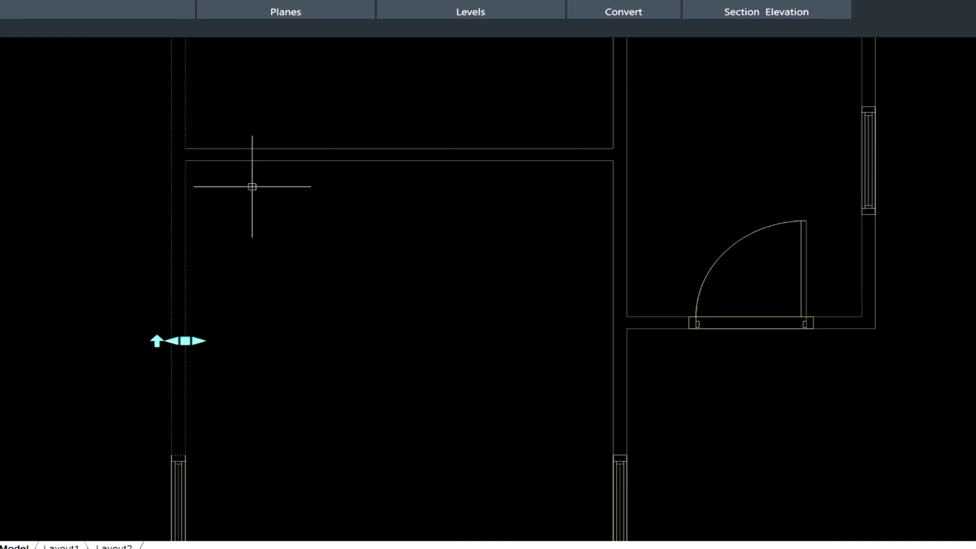
pyautogui.press('Escape')
pyautogui.scroll(-2, 246, 155)
pyautogui.moveTo(312, 118); pyautogui.dragTo(273, 228, button='middle')
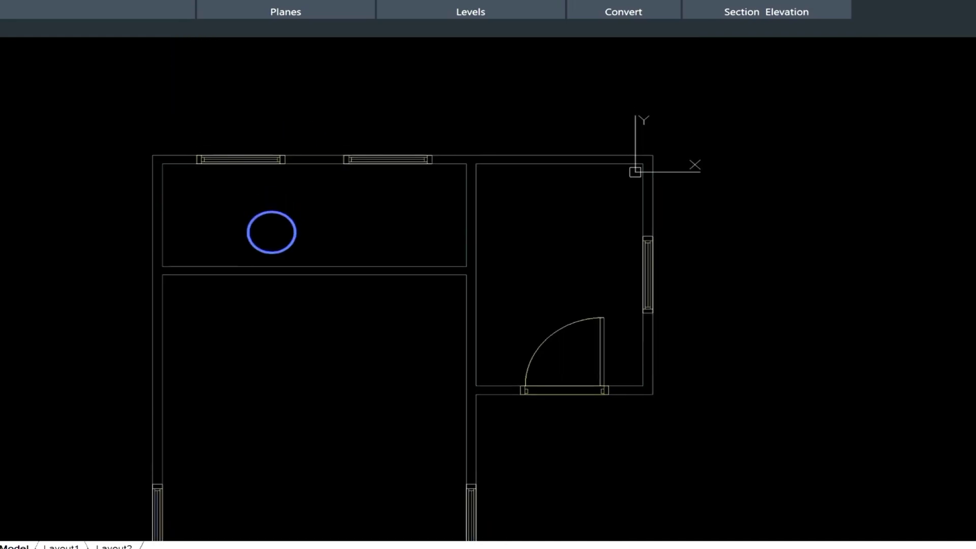
# Stretch the new FL01 interior wall straight down to enlarge the room above it.
pyautogui.click(501, 302)
pyautogui.click(166, 277)
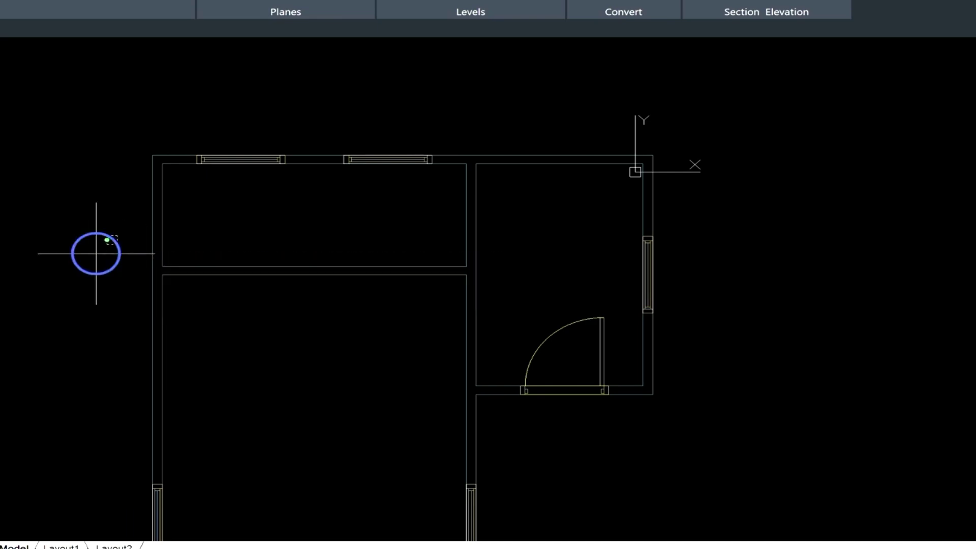
pyautogui.write('s')
pyautogui.press('Return')
pyautogui.click(101, 266)
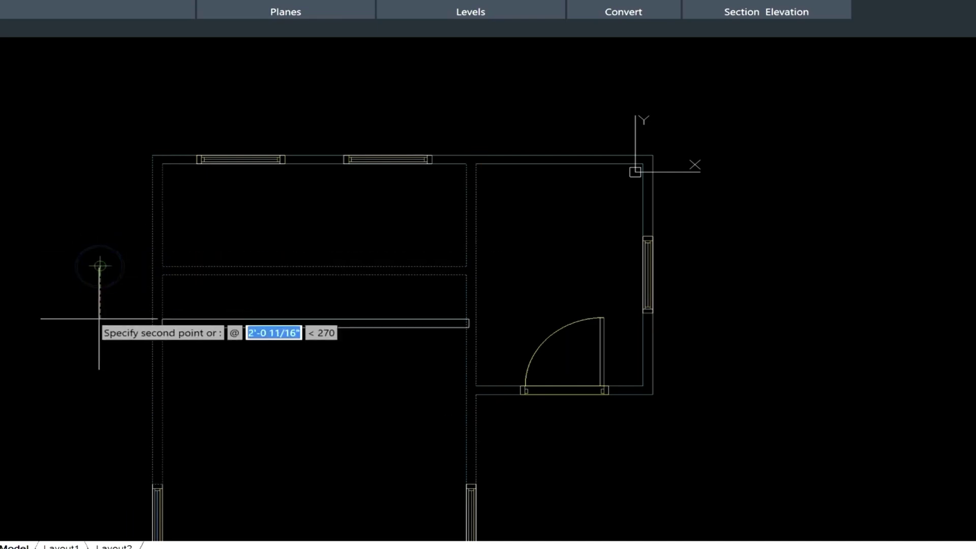
pyautogui.press('Return')
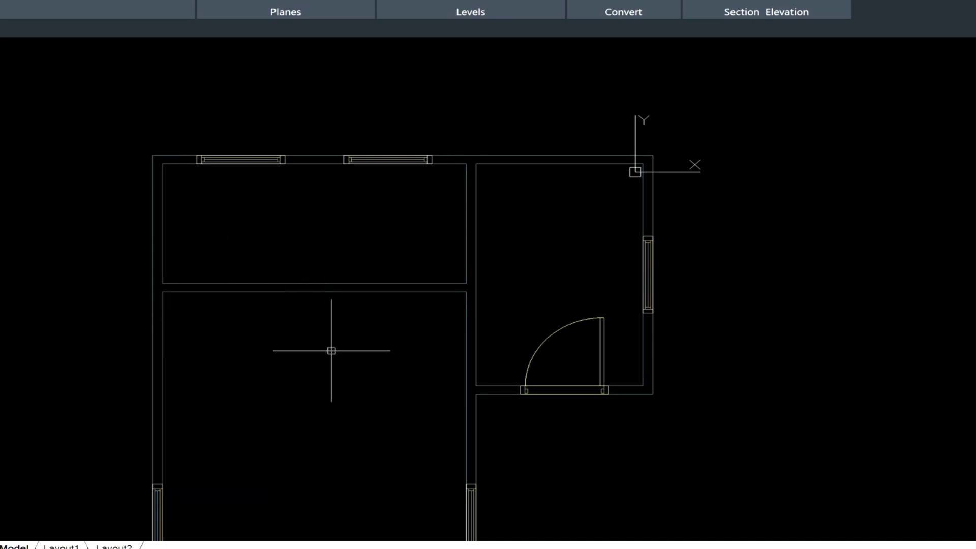
# Place a 3' wide quarter-landing stair in FL01's main room, its first flight running toward the interior wall and then turning right.
pyautogui.click(110, 58)
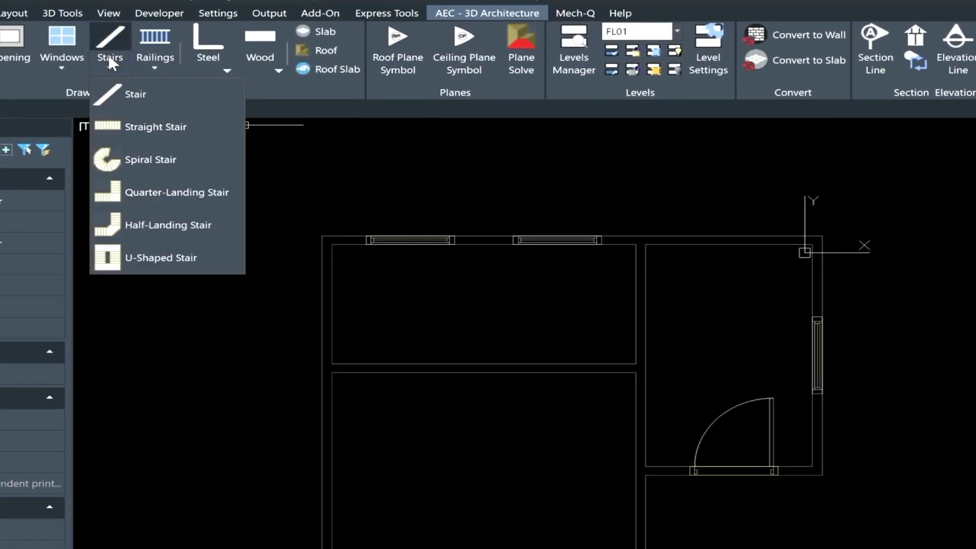
pyautogui.click(158, 193)
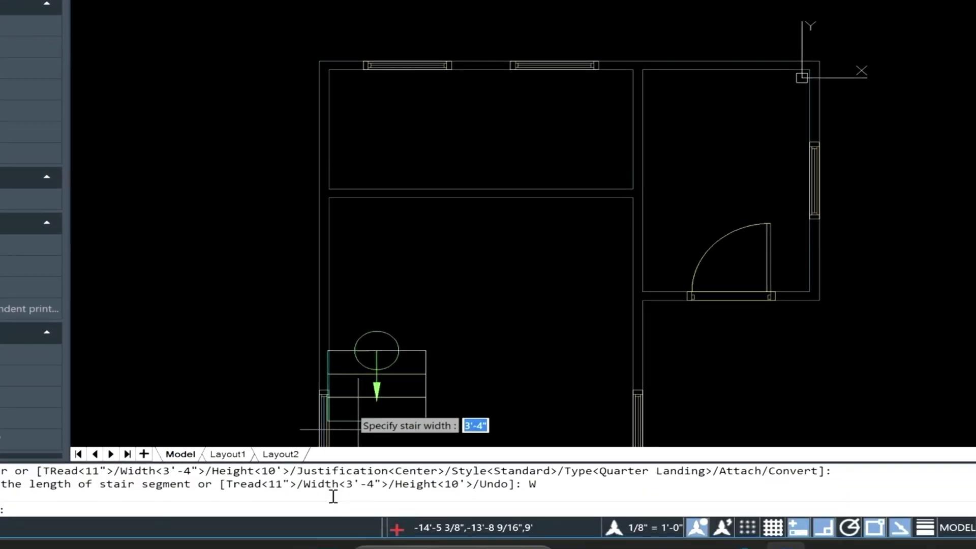
pyautogui.write('3')
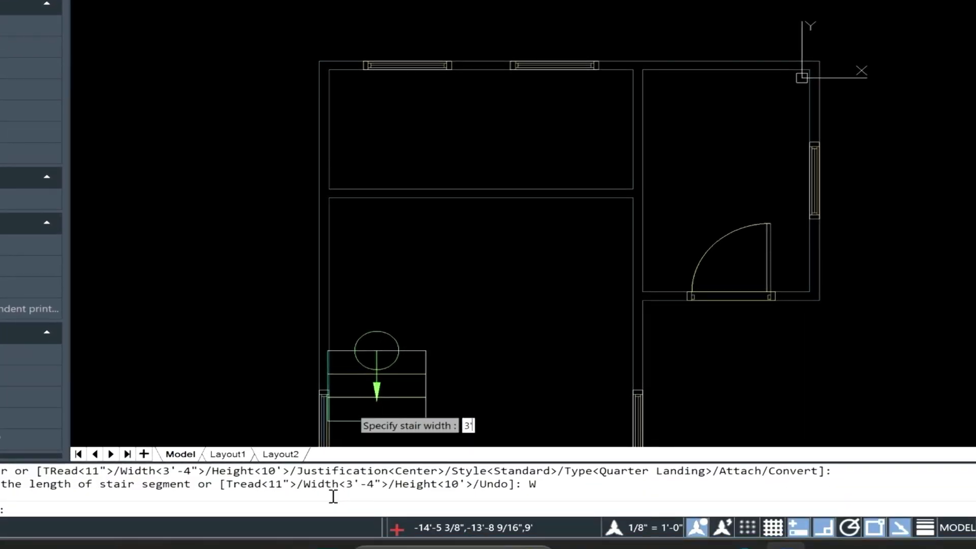
pyautogui.write("'")
pyautogui.press('Return')
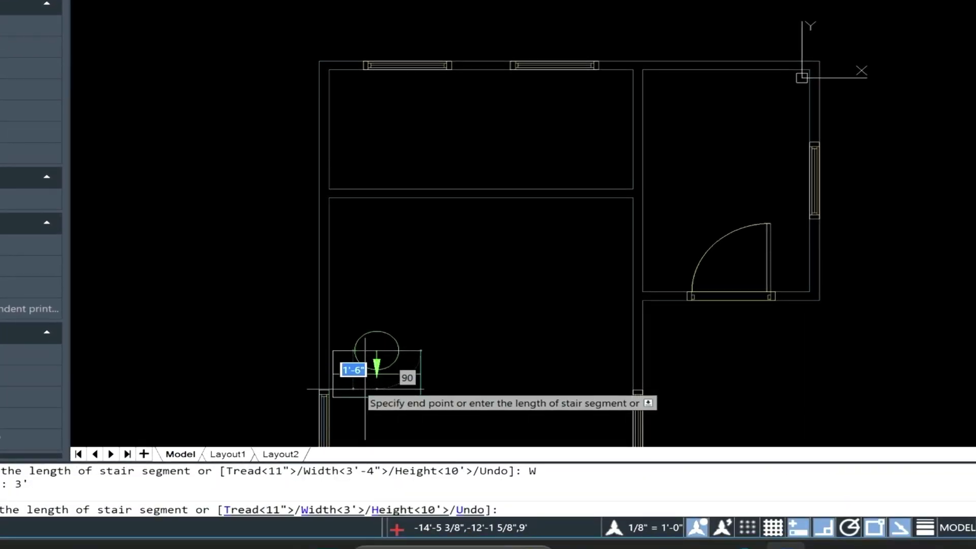
pyautogui.write('T')
pyautogui.press('Return')
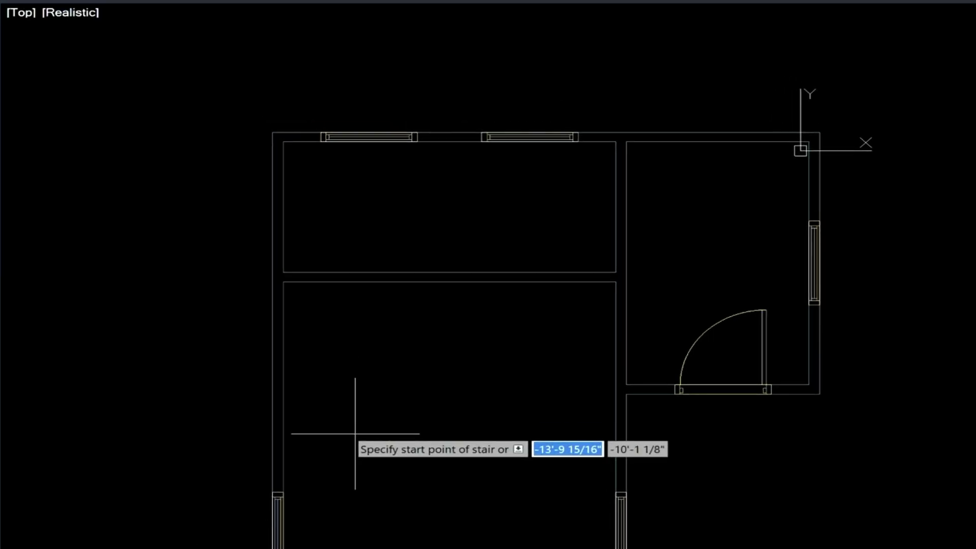
pyautogui.click(365, 464)
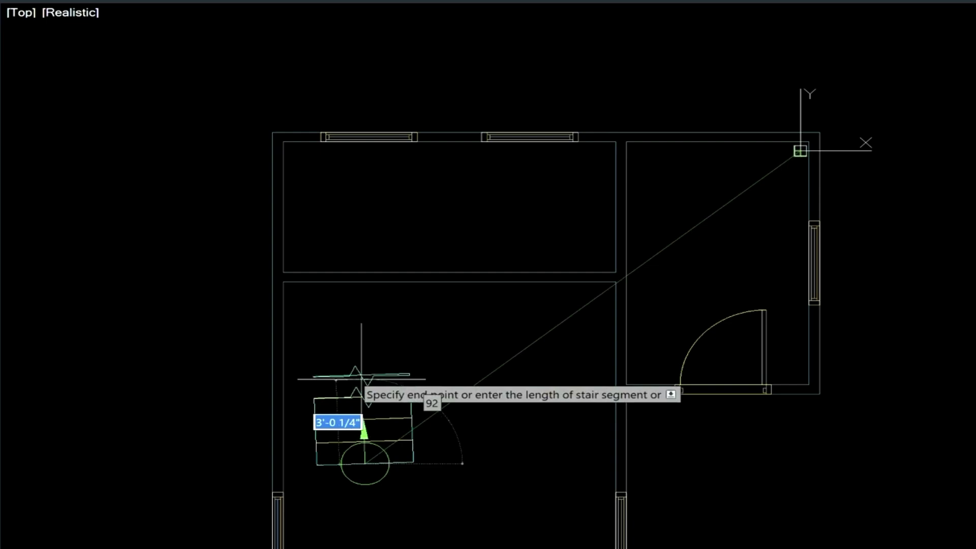
pyautogui.click(362, 379)
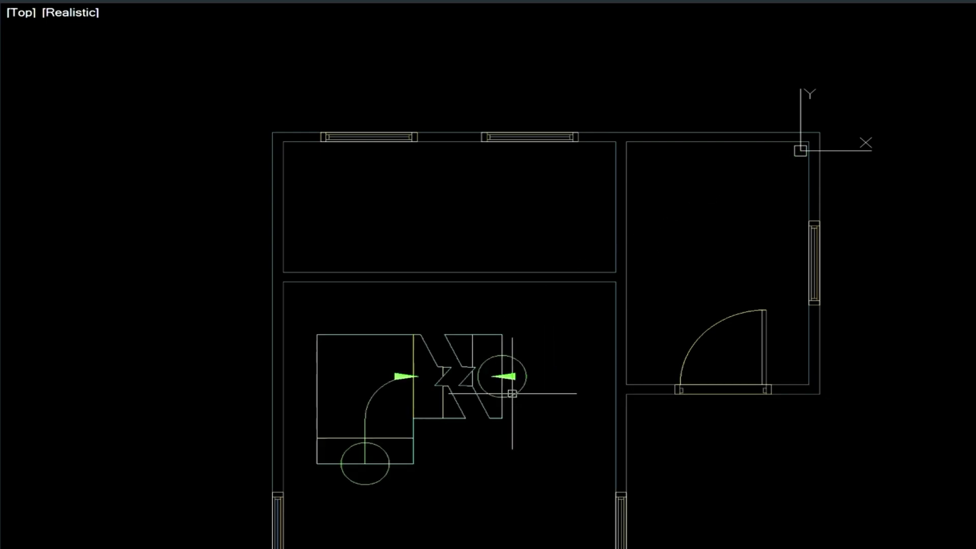
# Move the stair by its landing corner into the main room's upper-left corner, against the interior and left exterior walls.
pyautogui.click(347, 336)
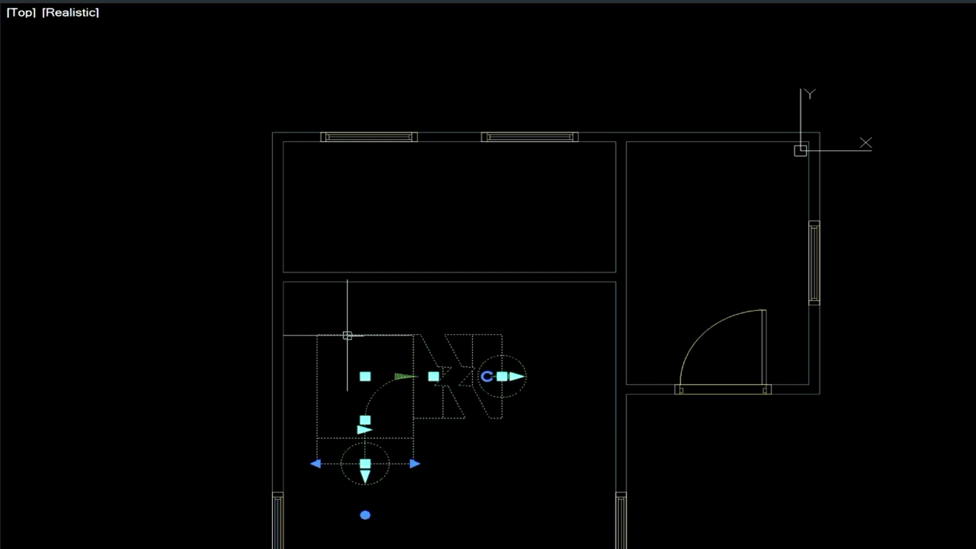
pyautogui.write('m')
pyautogui.press('Return')
pyautogui.click(317, 334)
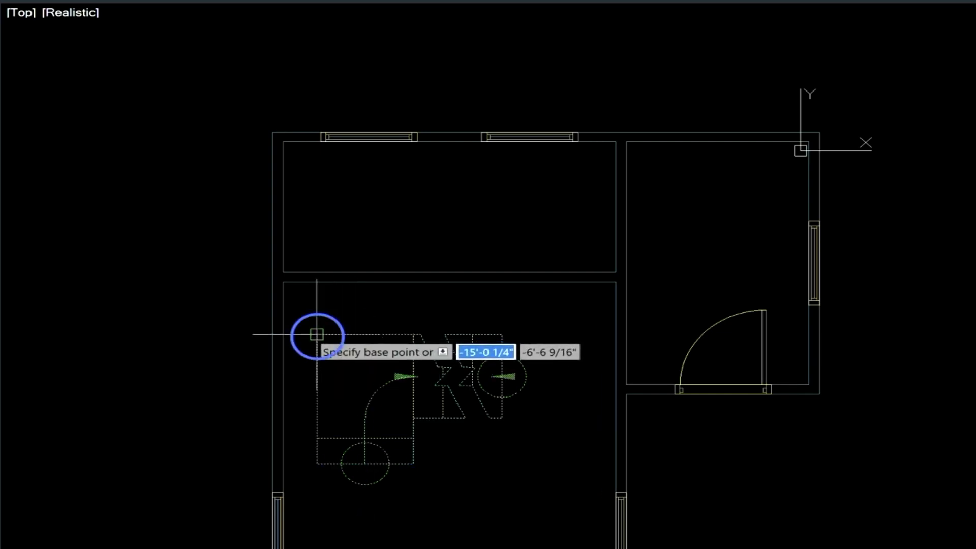
pyautogui.click(316, 335)
pyautogui.click(283, 282)
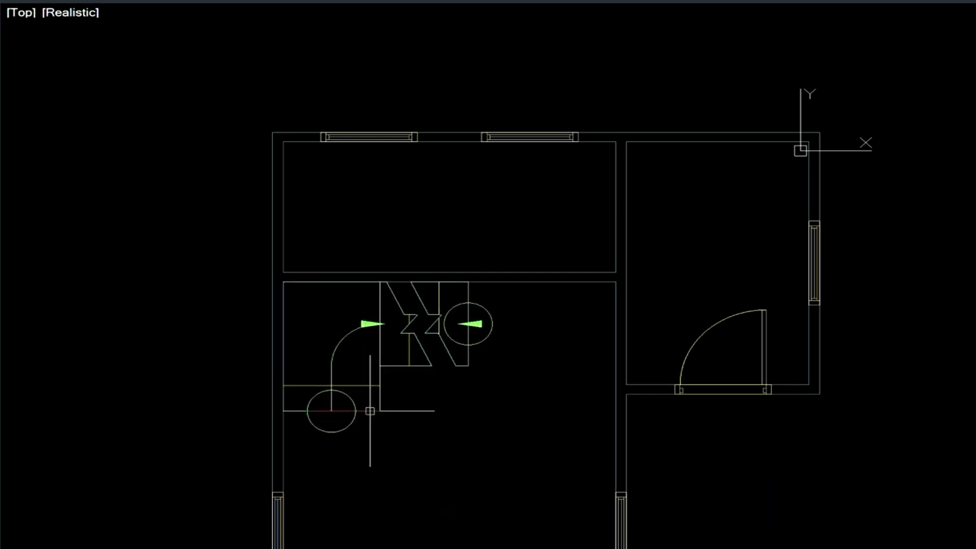
# Stretch the start of the stair's lower flight straight down along the left wall.
pyautogui.click(370, 410)
pyautogui.click(331, 423)
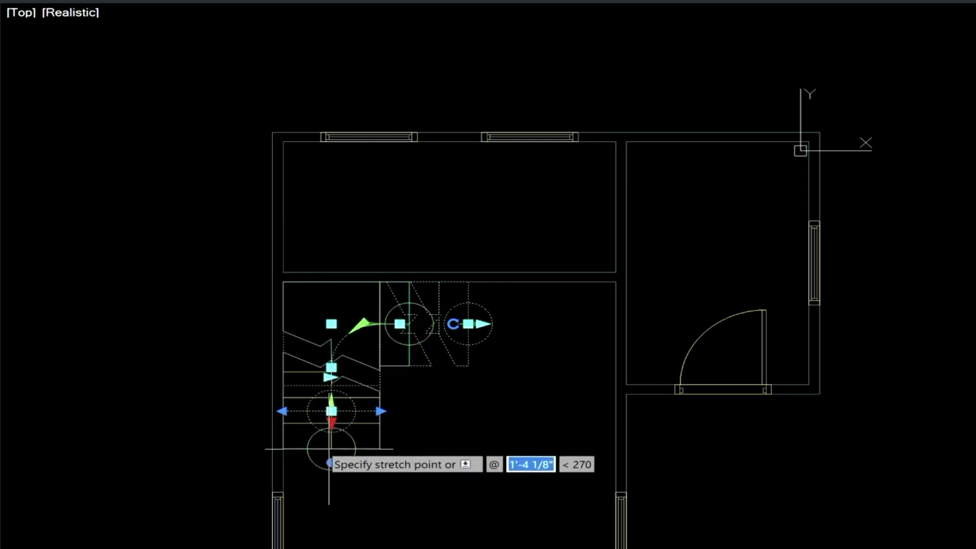
pyautogui.click(330, 461)
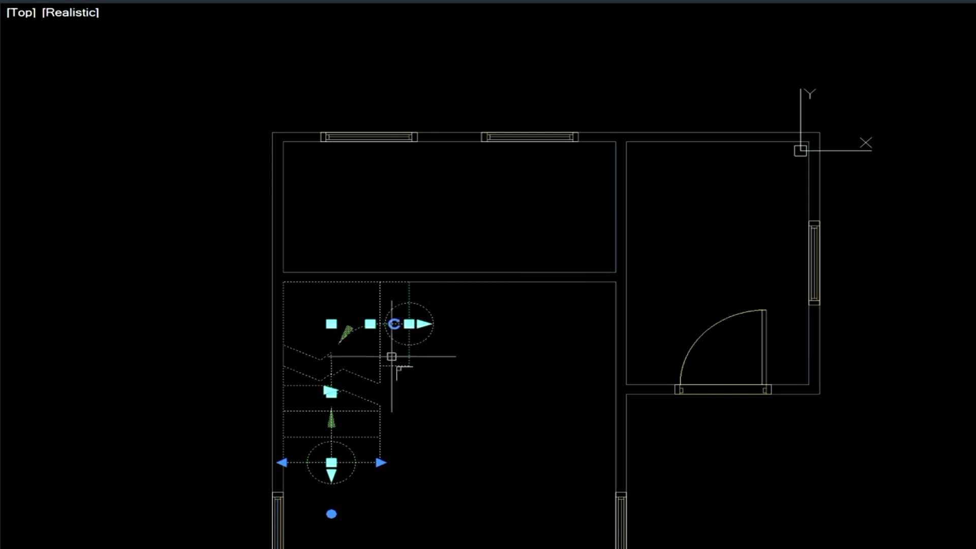
pyautogui.press('Escape')
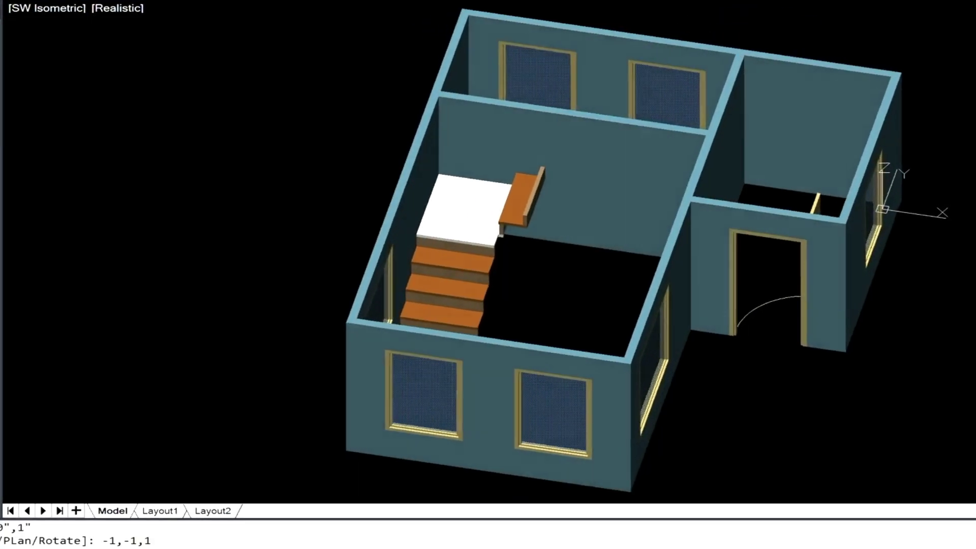
# Inspect the stair in an isometric view and set its height to 9'.
pyautogui.keyDown('shift'); pyautogui.moveTo(935, 117); pyautogui.dragTo(972, 111, button='middle'); pyautogui.keyUp('shift')
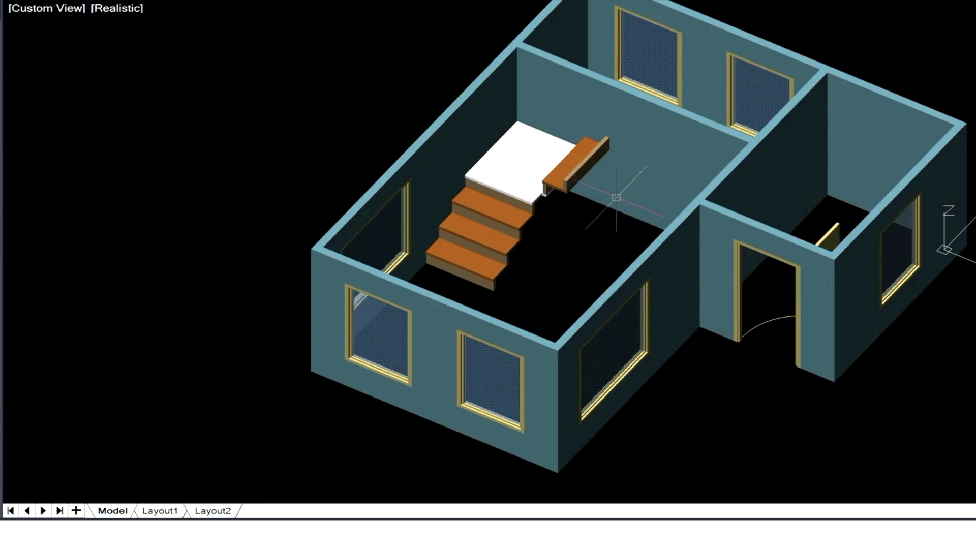
pyautogui.click(564, 182)
pyautogui.click(609, 246)
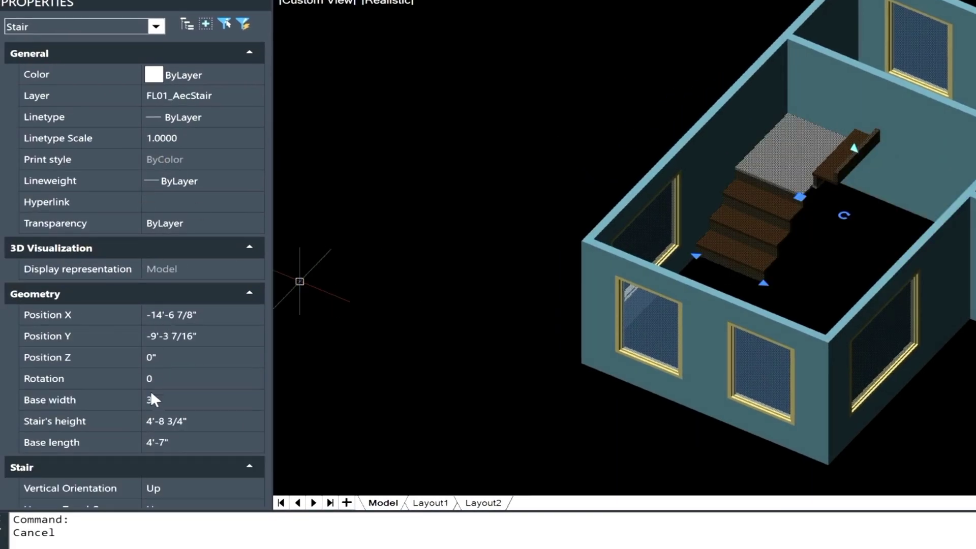
pyautogui.click(184, 420)
pyautogui.write('9')
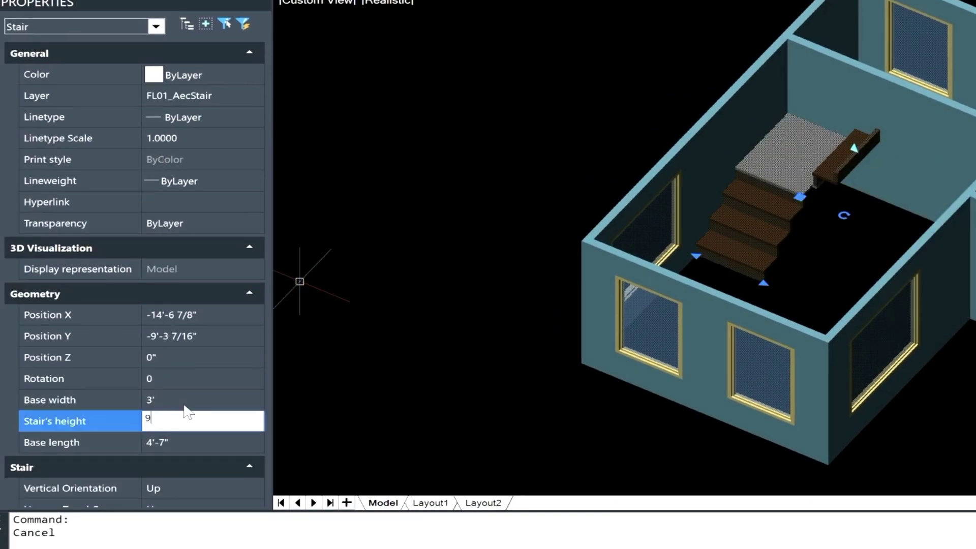
pyautogui.press('Return')
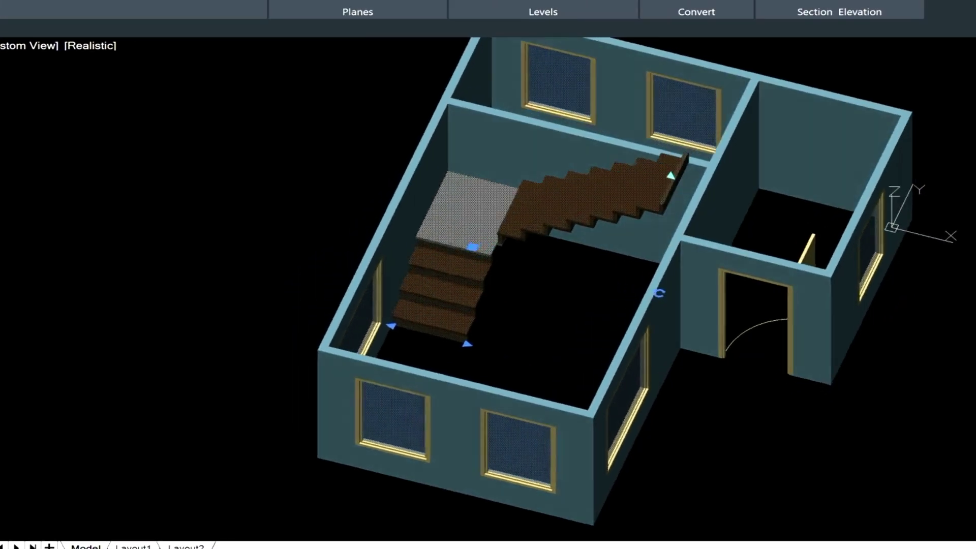
# In the top view, stretch the lower flight further down so that more of the steps fall before the landing.
pyautogui.keyDown('shift'); pyautogui.moveTo(549, 285); pyautogui.dragTo(631, 317, button='middle'); pyautogui.keyUp('shift')
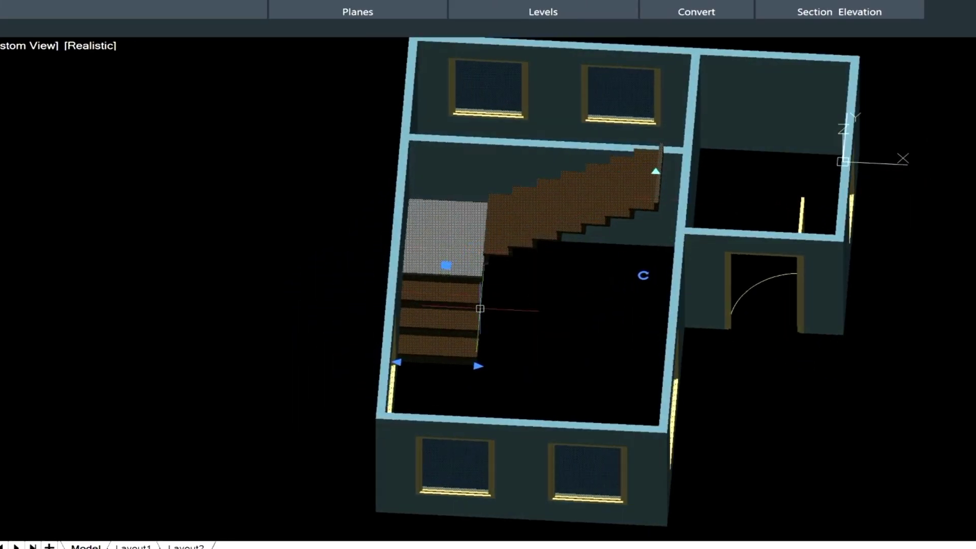
pyautogui.click(14, 44)
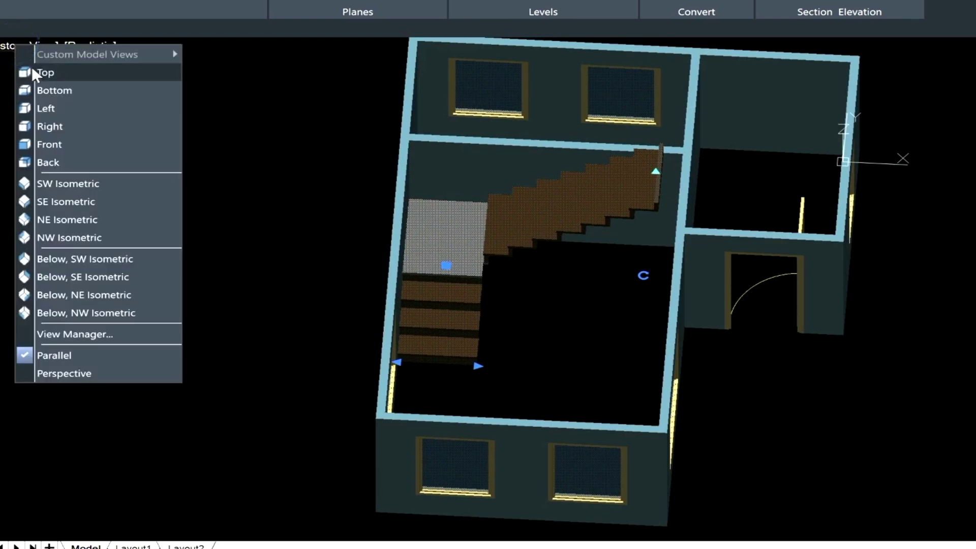
pyautogui.click(32, 68)
pyautogui.click(430, 344)
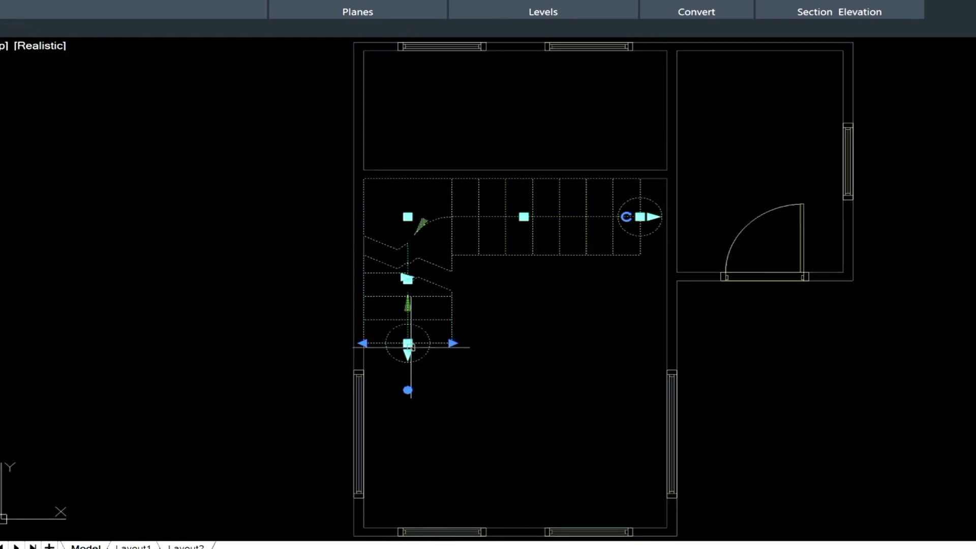
pyautogui.click(410, 346)
pyautogui.click(408, 397)
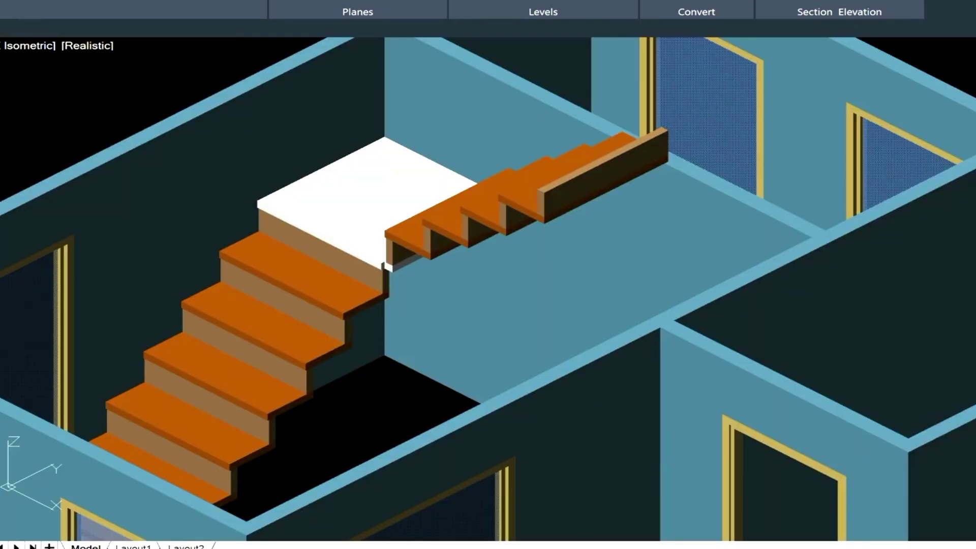
# In a 3D view, shorten the left-wall window by 6" at its stair-side end, and shorten the facing right-wall window by the same amount.
pyautogui.keyDown('shift'); pyautogui.moveTo(763, 216); pyautogui.dragTo(733, 235, button='middle'); pyautogui.keyUp('shift')
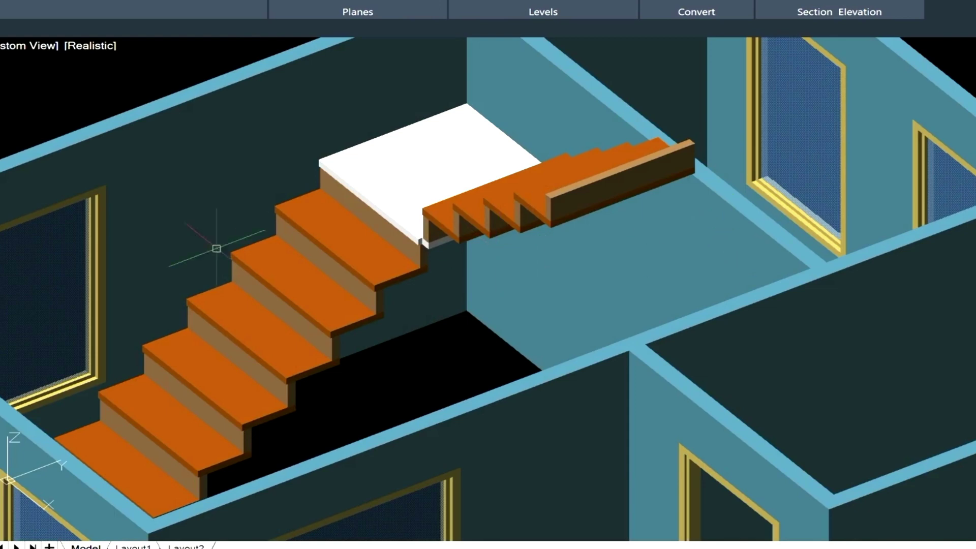
pyautogui.click(402, 338)
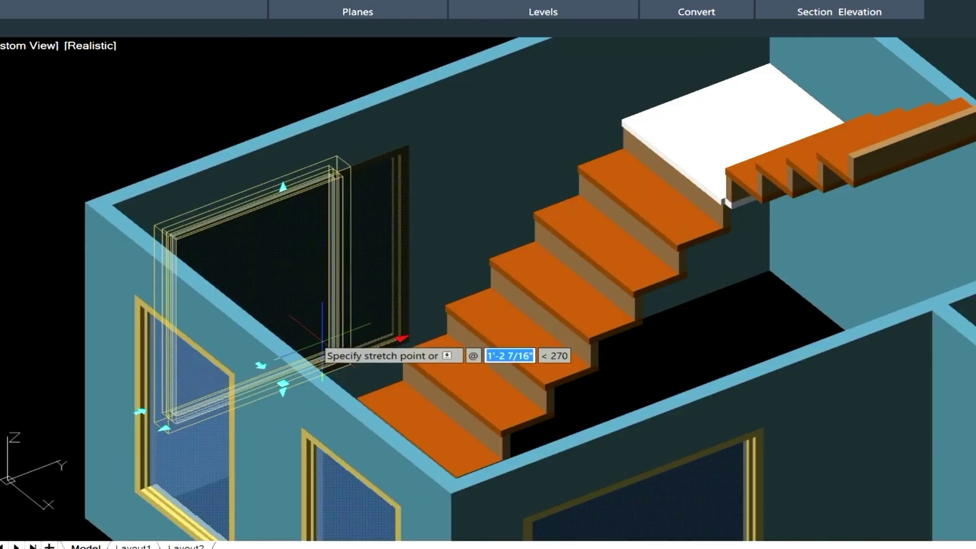
pyautogui.write('6')
pyautogui.press('Return')
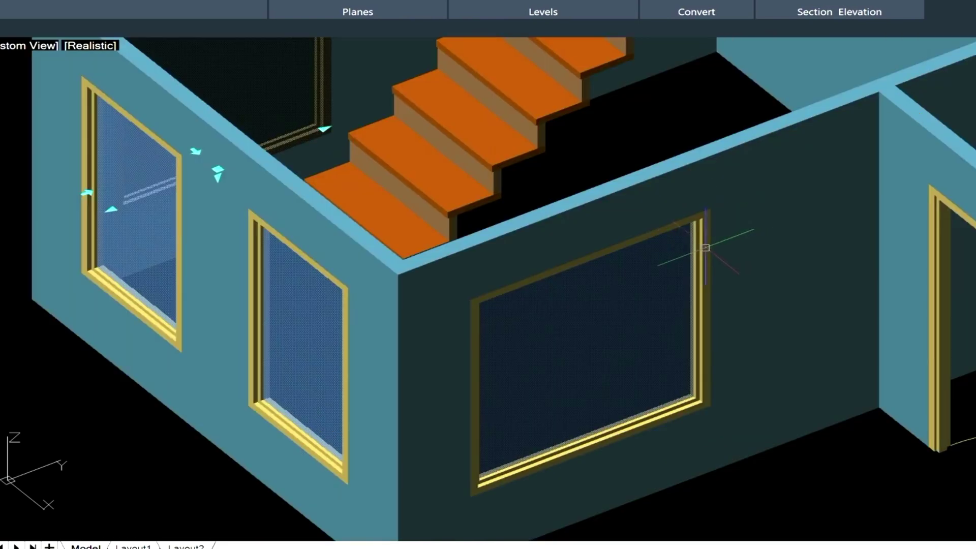
pyautogui.click(706, 248)
pyautogui.click(712, 309)
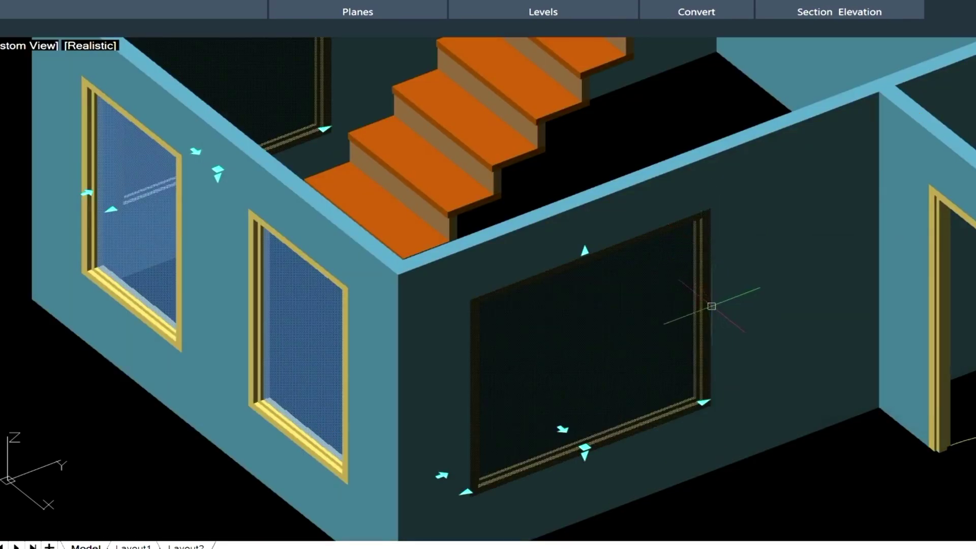
pyautogui.click(970, 120)
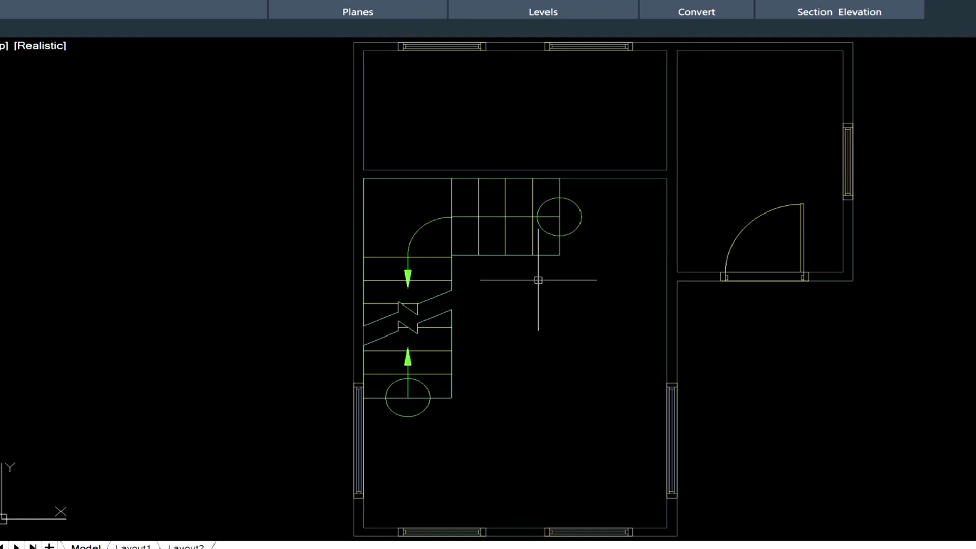
# Start a polyline at the stair's upper end, run along the upper flight to the left outer wall, and trace the outer walls to the side room's lower-right corner.
pyautogui.write('PL')
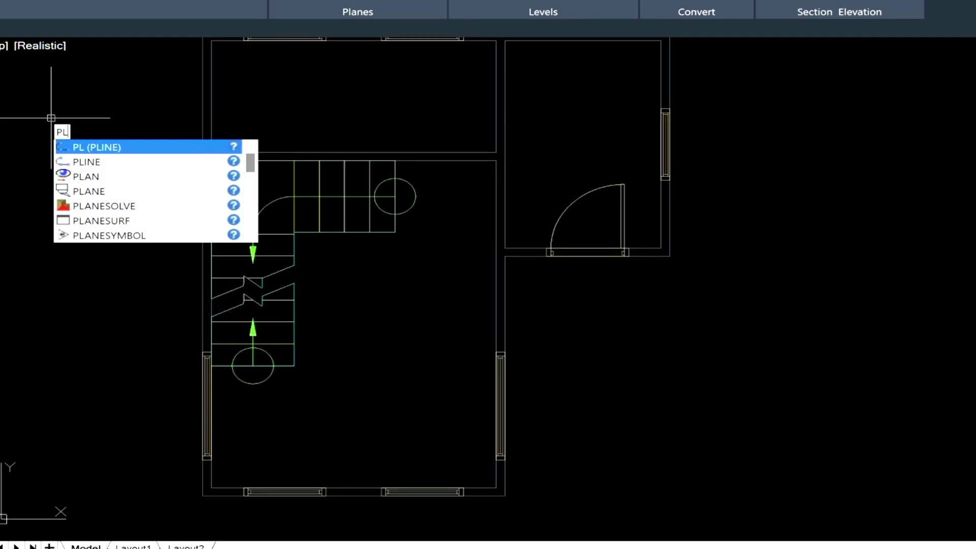
pyautogui.press('Return')
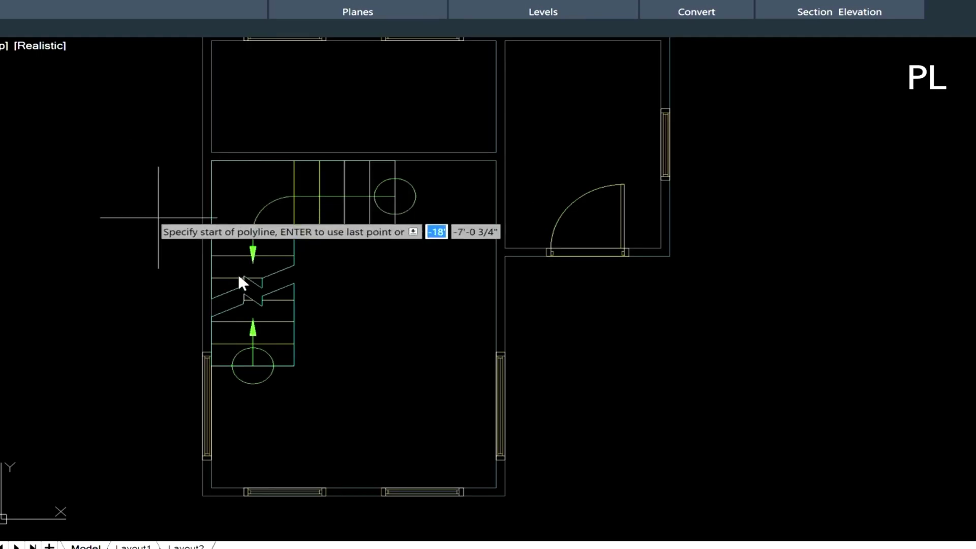
pyautogui.click(395, 161)
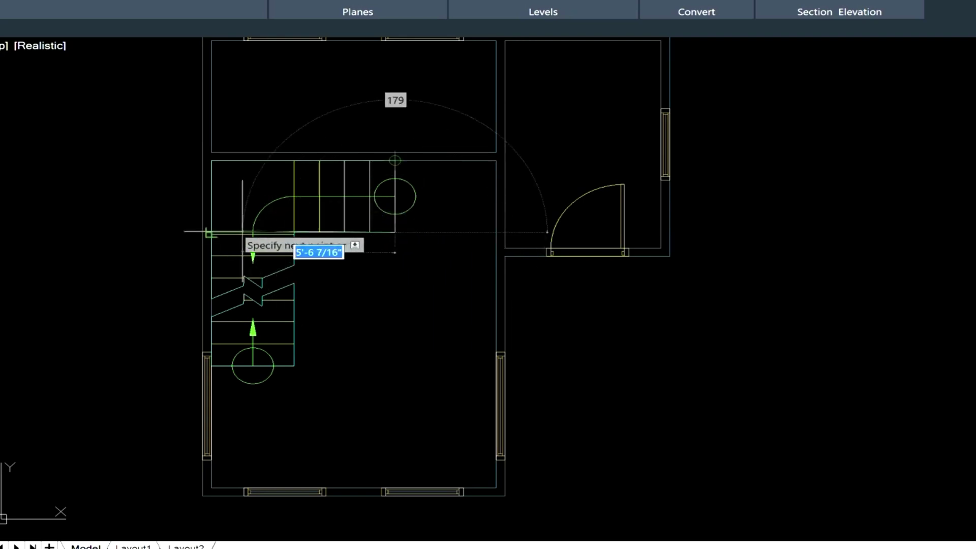
pyautogui.click(175, 241)
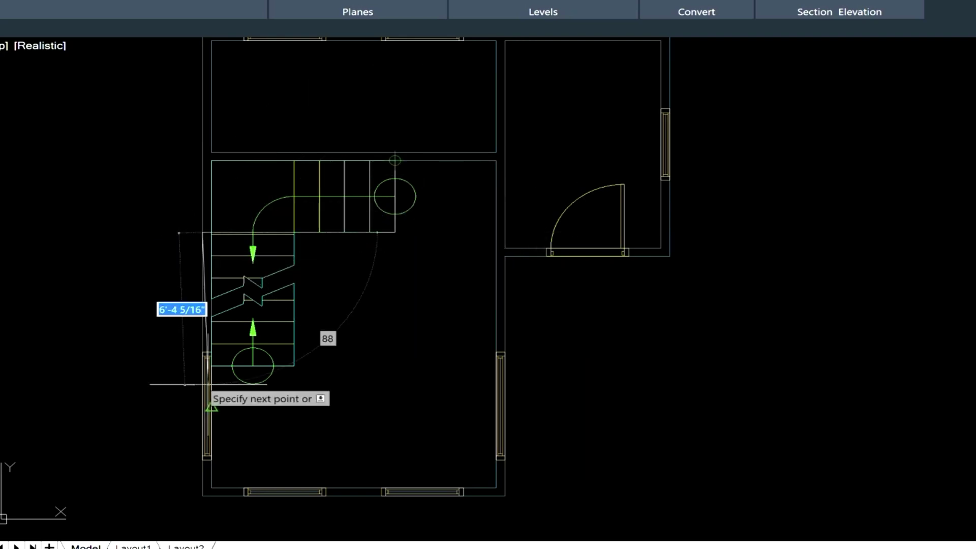
pyautogui.click(202, 495)
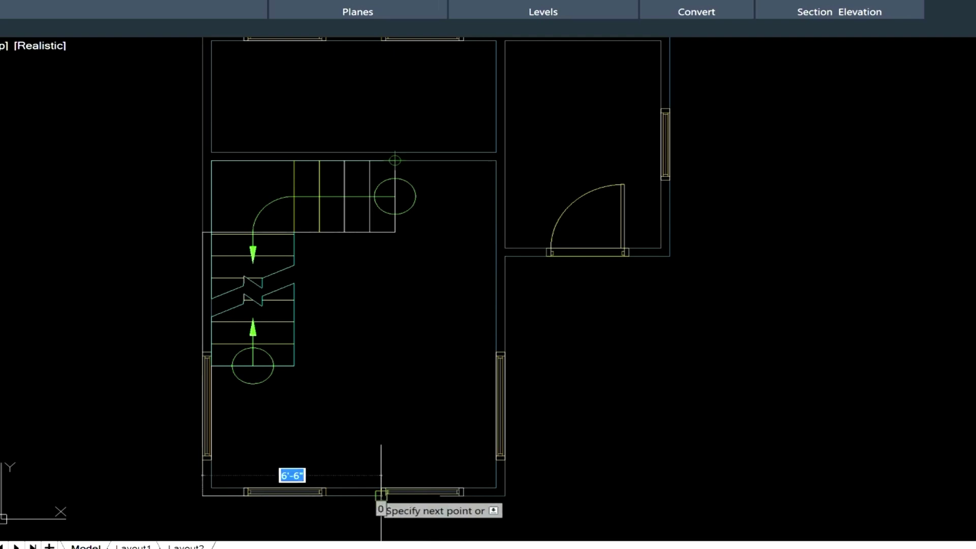
pyautogui.click(505, 495)
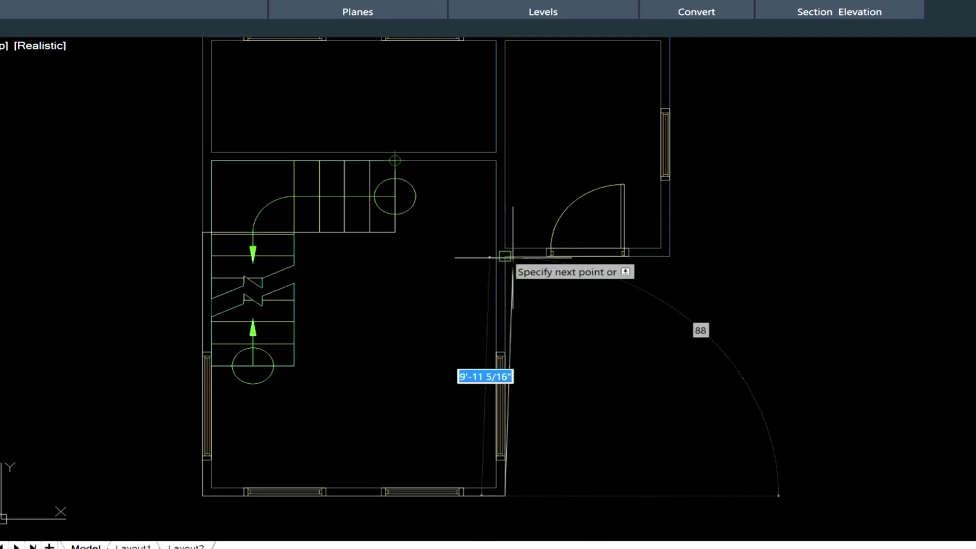
pyautogui.click(505, 256)
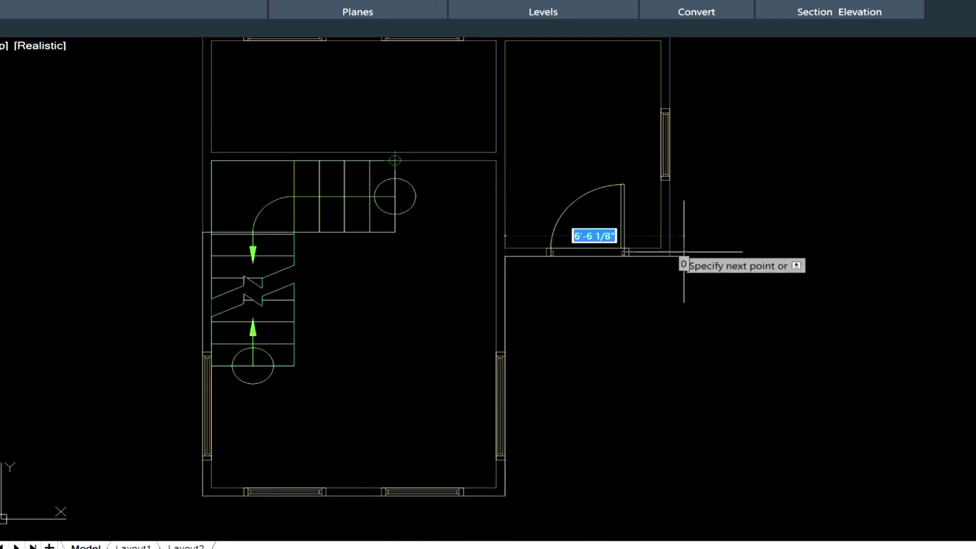
pyautogui.click(670, 256)
# Continue the polyline around the upper outer walls and down the left side to the stair, follow the inside of the stair opening and close it.
pyautogui.moveTo(611, 87); pyautogui.dragTo(597, 227, button='middle')
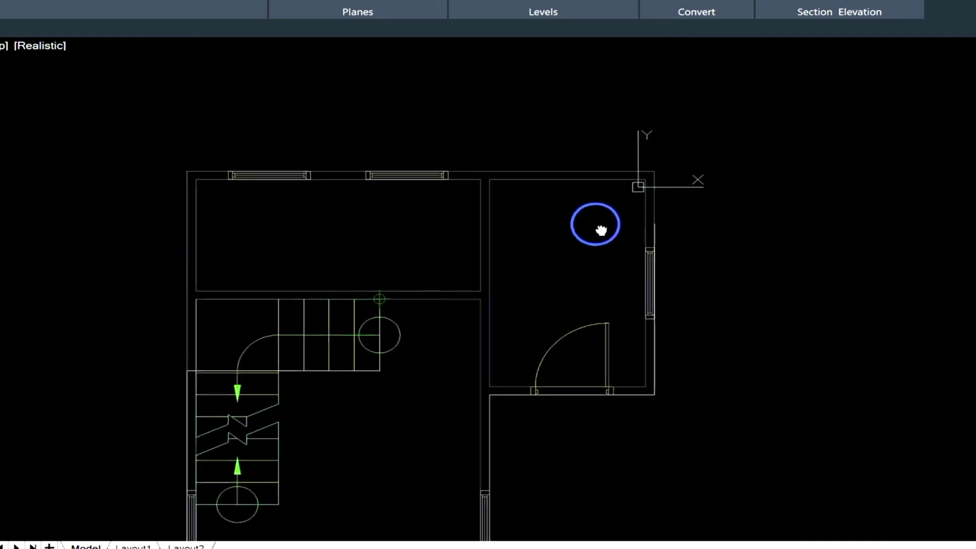
pyautogui.click(656, 172)
pyautogui.click(189, 172)
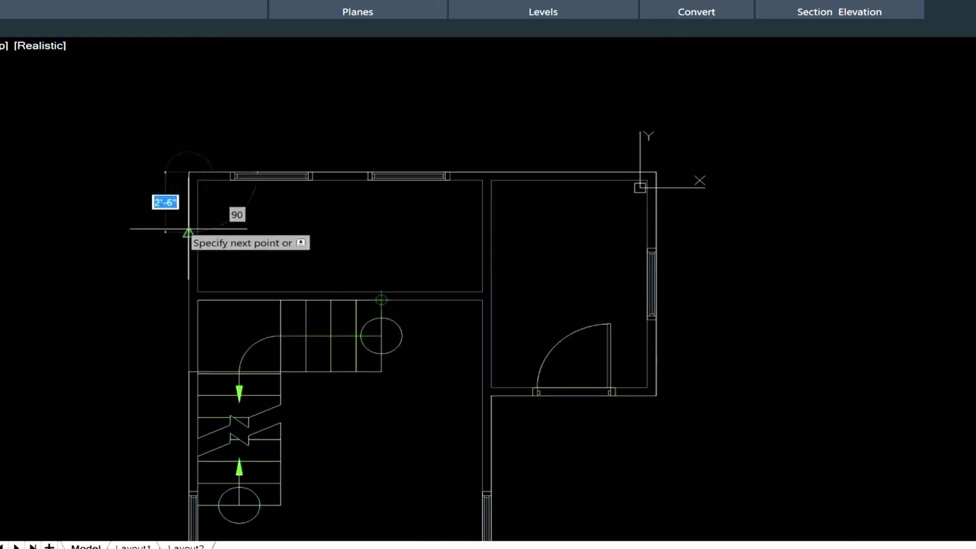
pyautogui.click(190, 292)
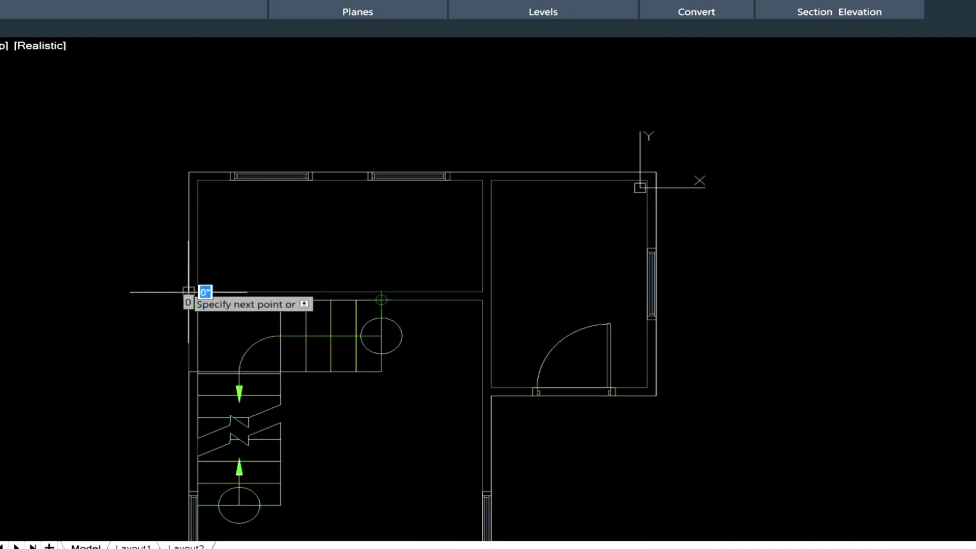
pyautogui.click(191, 372)
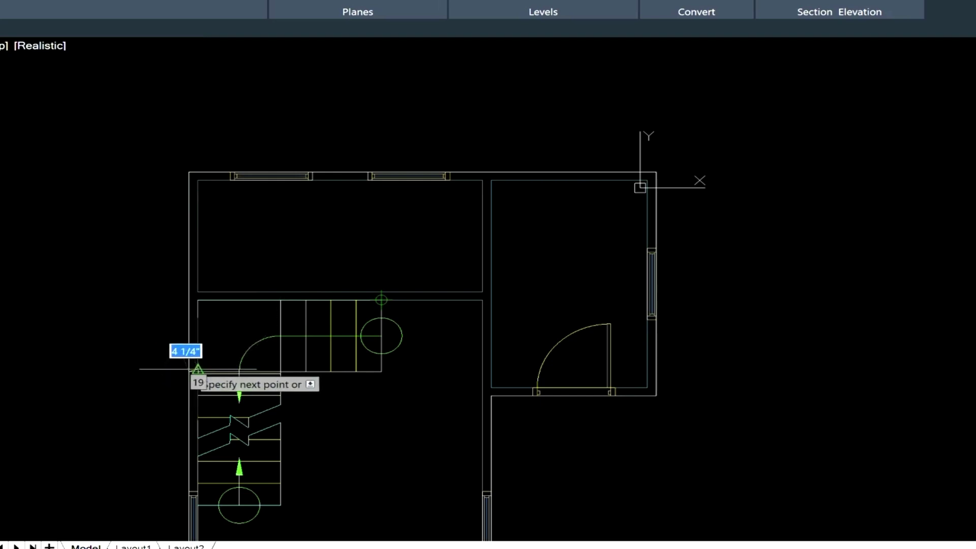
pyautogui.click(198, 372)
pyautogui.click(199, 301)
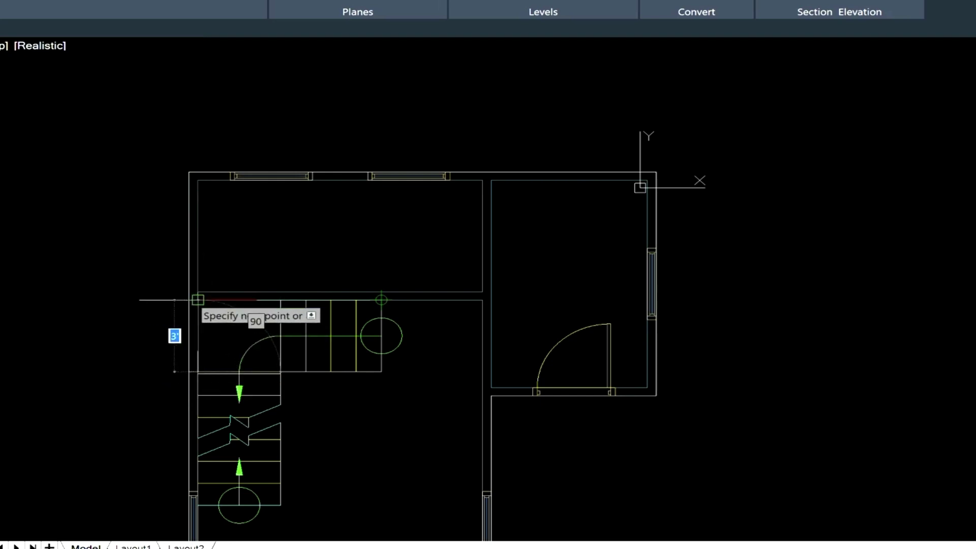
pyautogui.write('c')
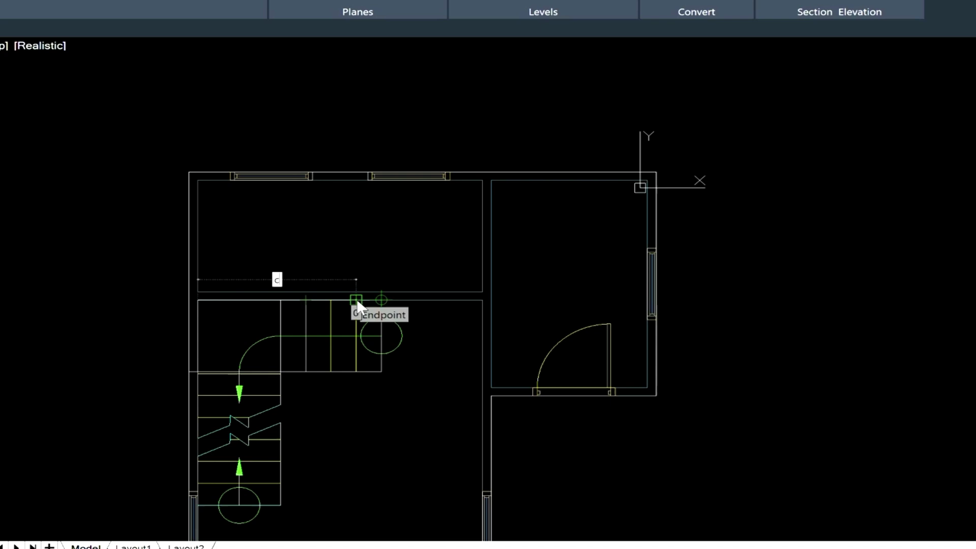
pyautogui.press('Return')
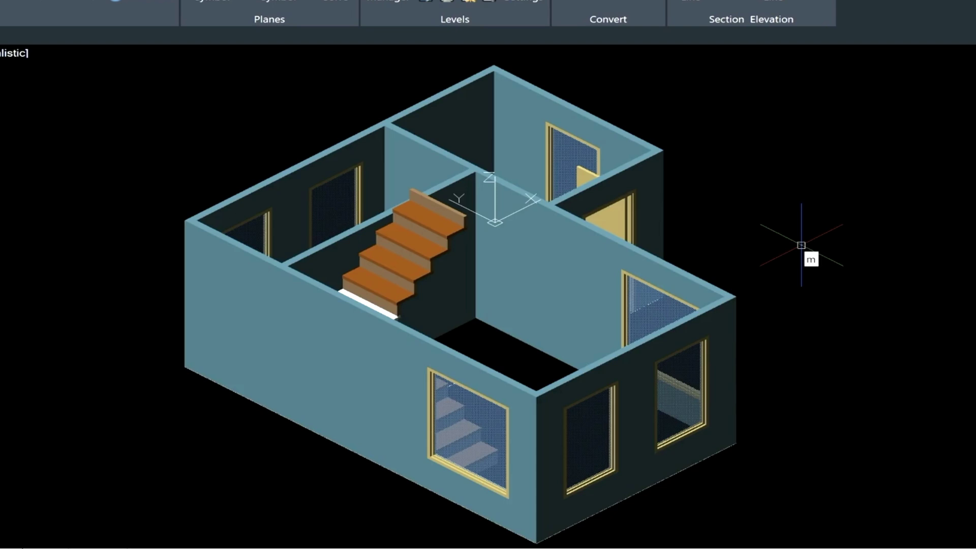
# Move the floor outline up from the base of the outer wall corner to the top of that corner.
pyautogui.press('Return')
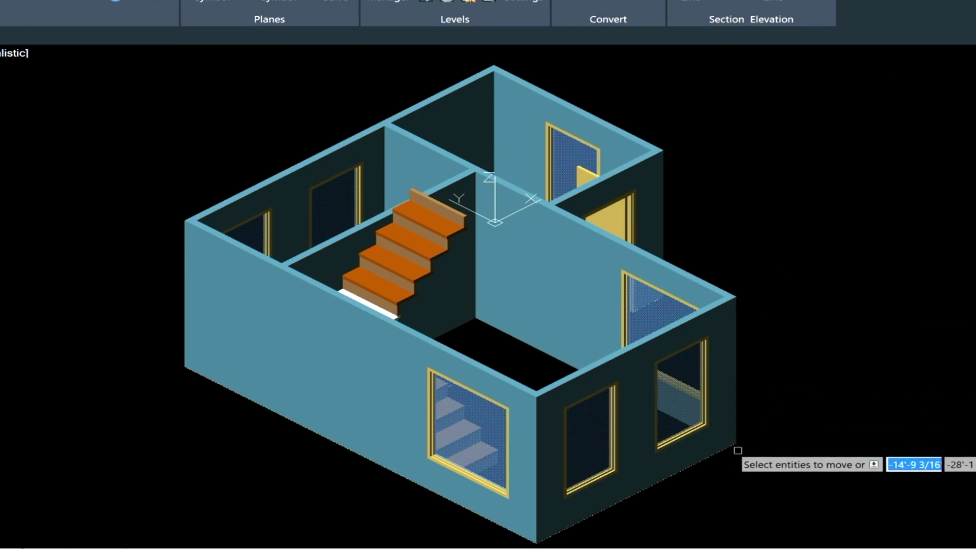
pyautogui.press('Return')
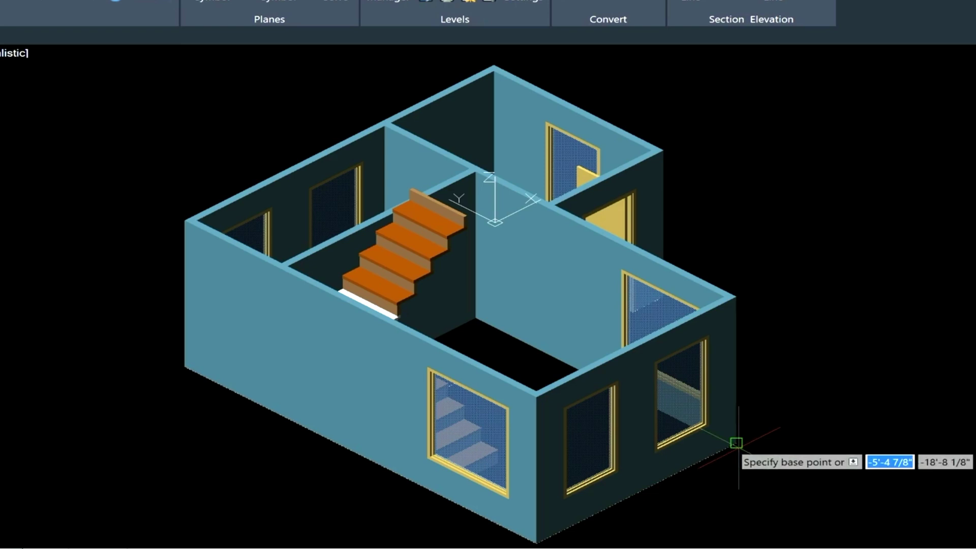
pyautogui.click(737, 442)
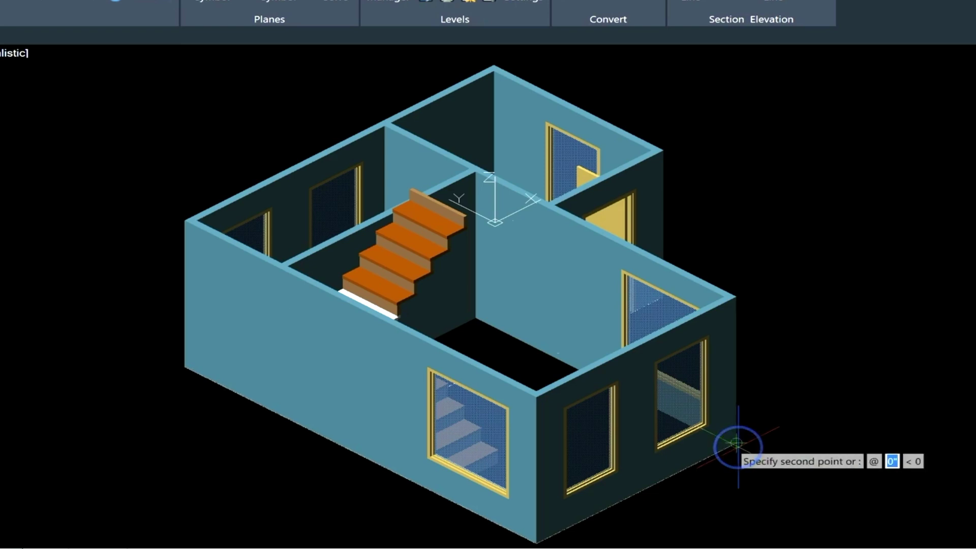
pyautogui.click(735, 297)
# Isolate the layer of the floor outline so that the walls, windows and stair are hidden.
pyautogui.click(383, 319)
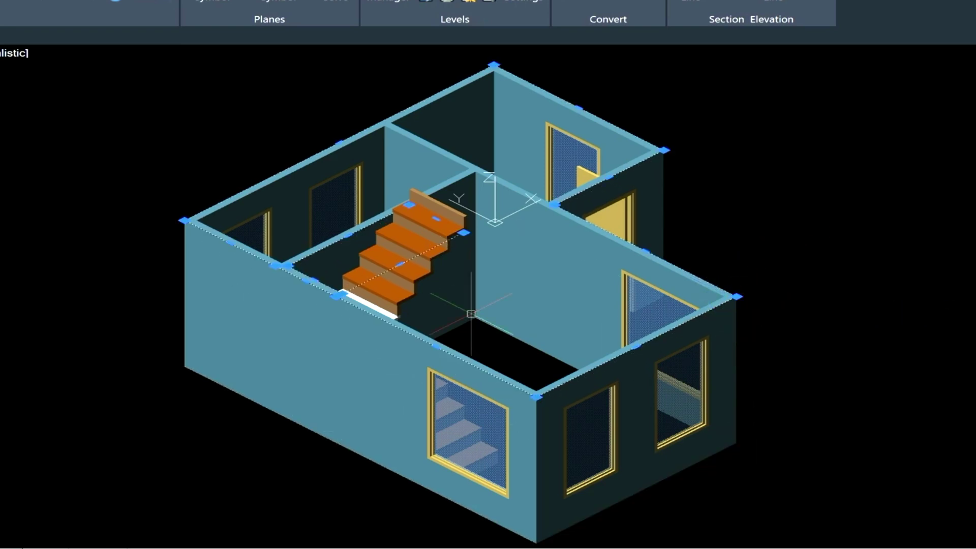
pyautogui.write('y')
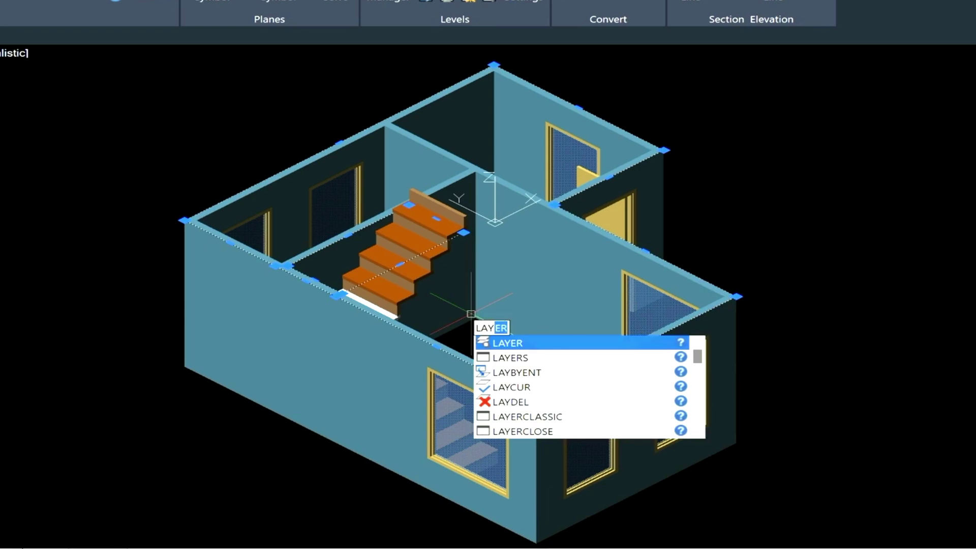
pyautogui.write('is')
pyautogui.press('Return')
pyautogui.scroll(5, 361, 285)
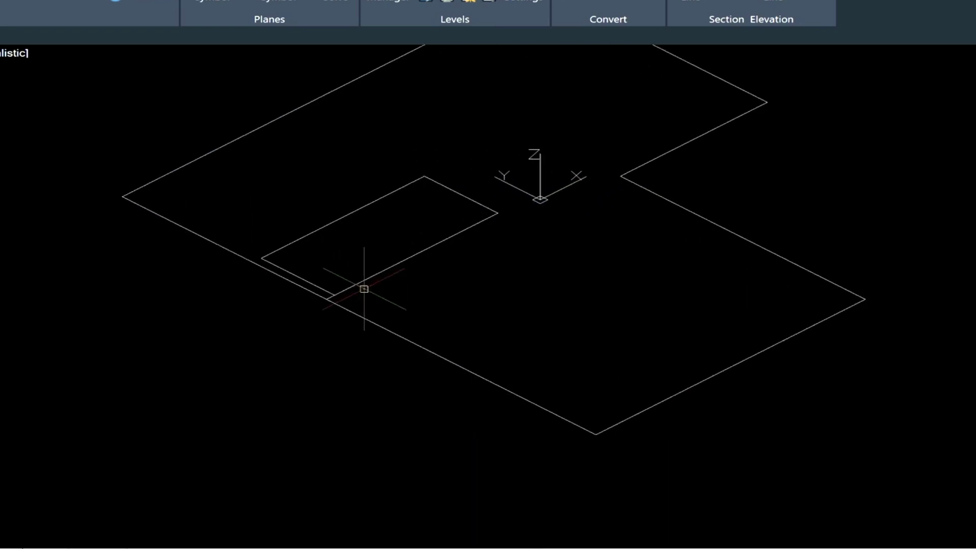
pyautogui.scroll(-3, 418, 265)
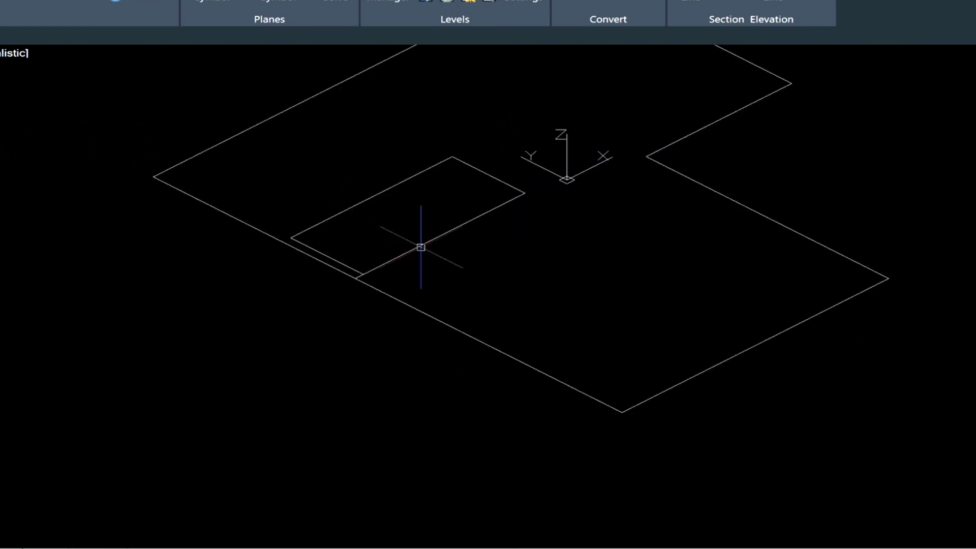
pyautogui.moveTo(497, 185); pyautogui.dragTo(328, 334, button='middle')
pyautogui.middleClick(328, 334)
pyautogui.middleClick(328, 333)
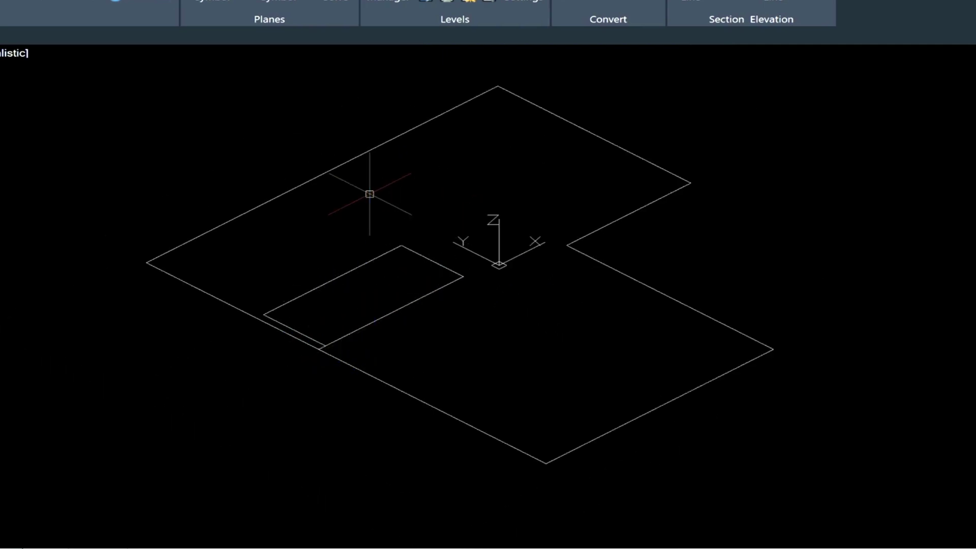
# Create polyline boundaries with island detection for the floor and stair opening from a point inside the floor outline.
pyautogui.write('BOUND')
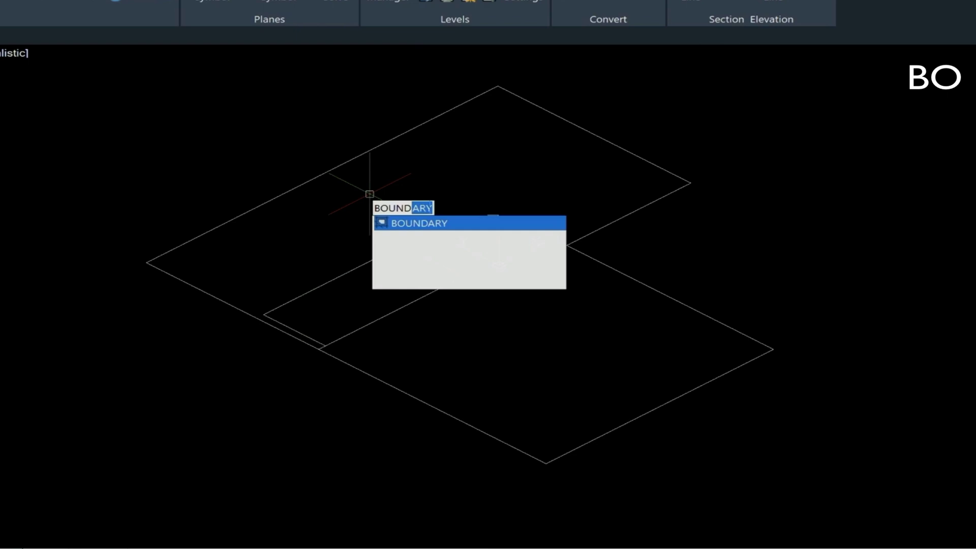
pyautogui.press('Return')
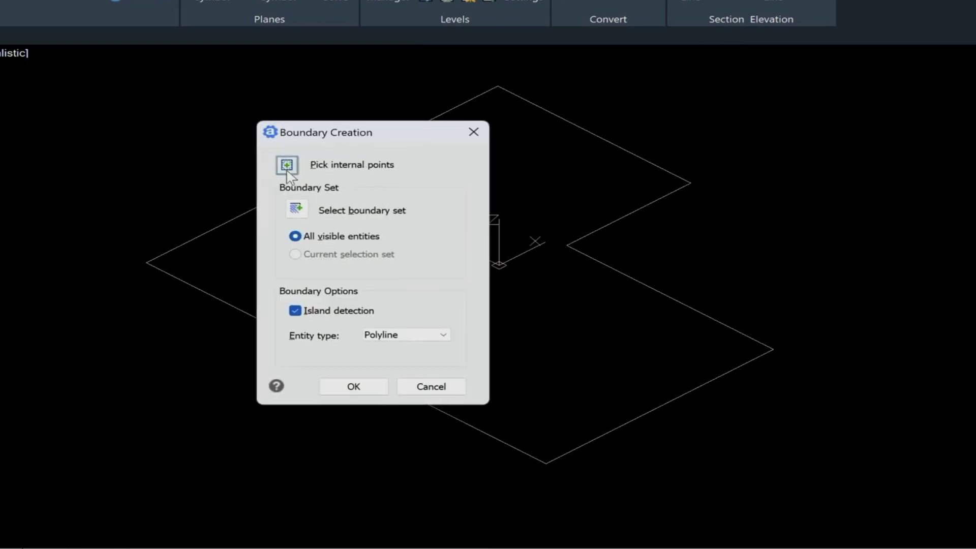
pyautogui.click(287, 165)
pyautogui.click(430, 180)
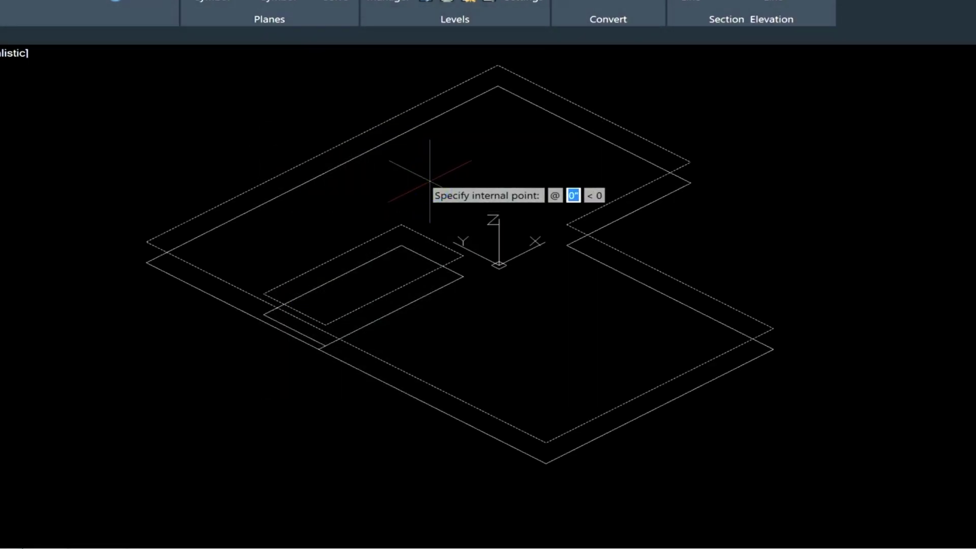
pyautogui.press('Return')
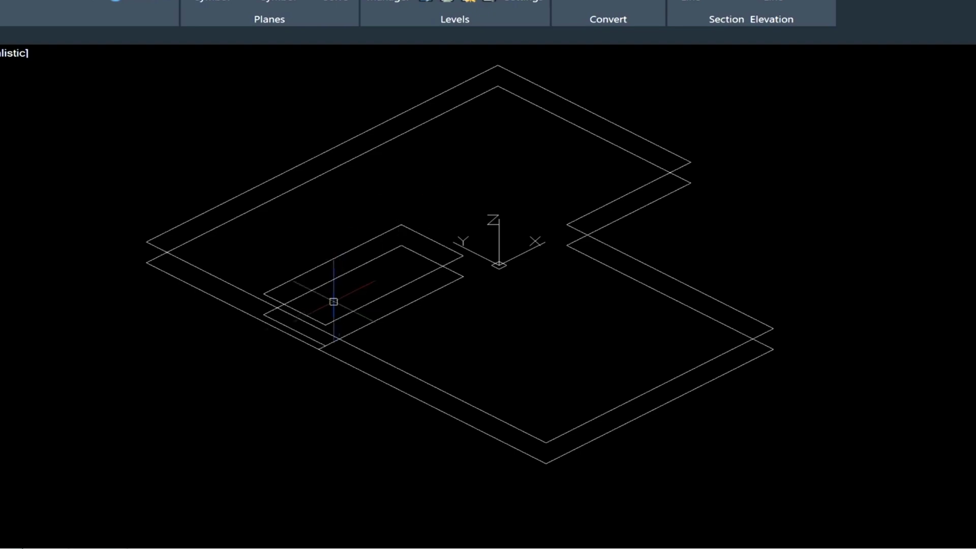
# Measure the vertical distance between the new boundary and the original outline at the left corner.
pyautogui.write('di')
pyautogui.press('Return')
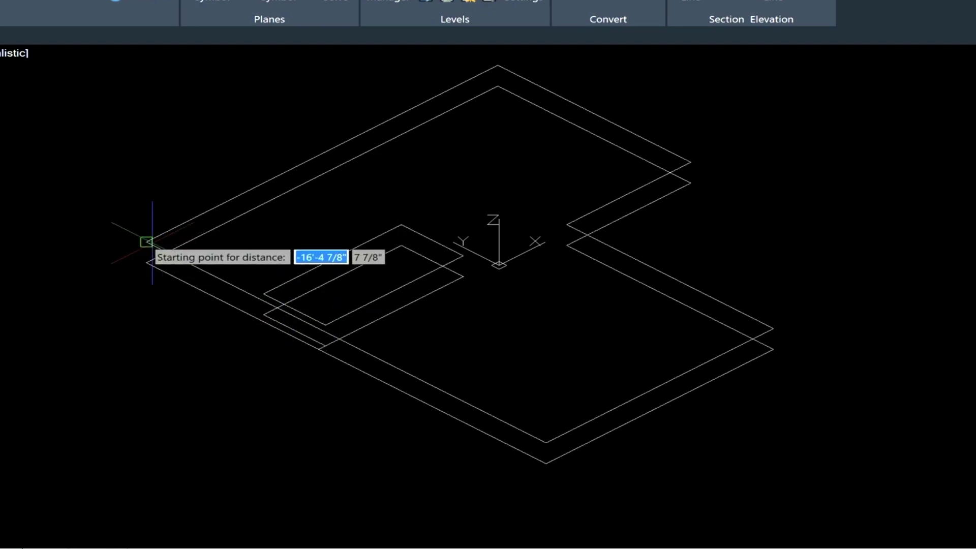
pyautogui.click(146, 243)
pyautogui.click(147, 263)
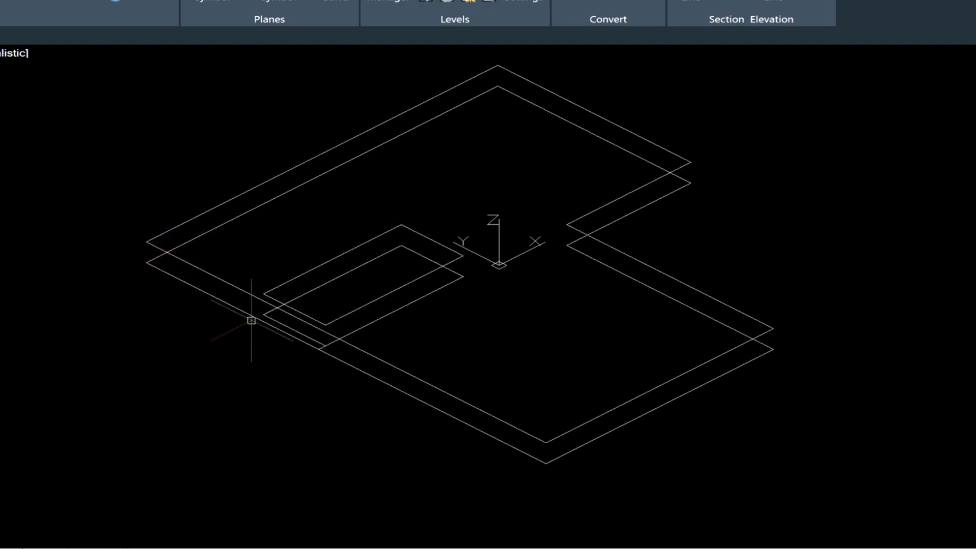
# Delete the original lower outline, keeping only the new floor and stair-opening boundaries.
pyautogui.click(281, 330)
pyautogui.moveTo(282, 331)
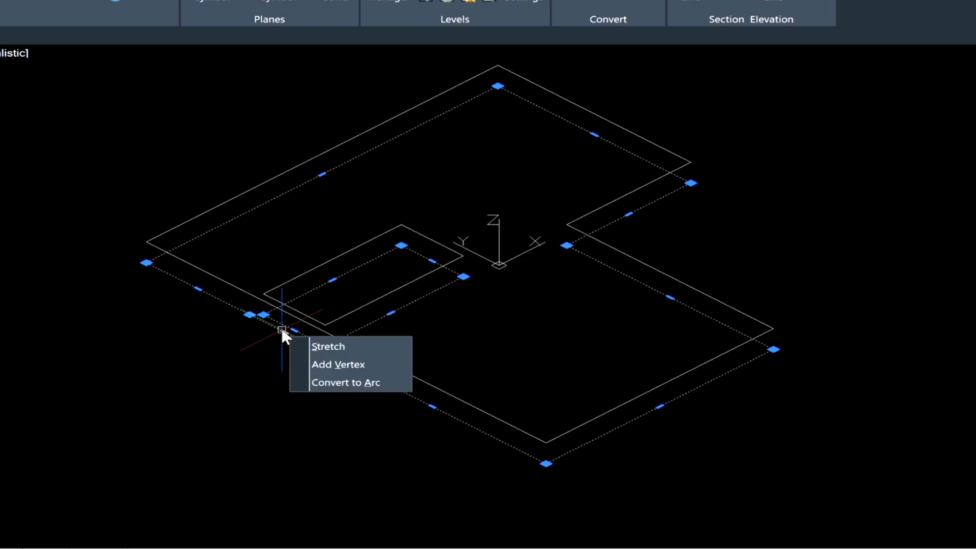
pyautogui.press('Escape')
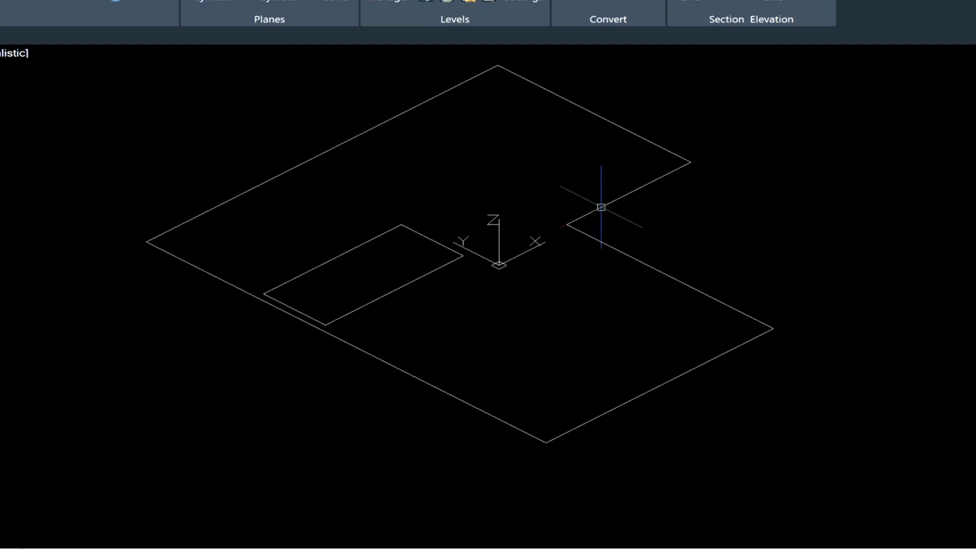
# Extrude the floor boundary and the stair-opening rectangle together by 1' downward.
pyautogui.click(684, 454)
pyautogui.click(233, 144)
pyautogui.write('e')
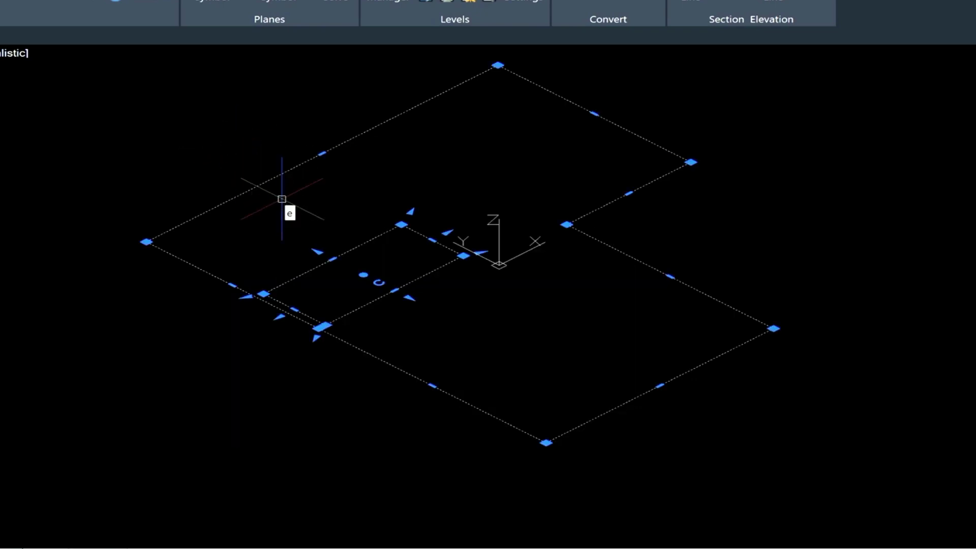
pyautogui.write('xt')
pyautogui.press('Return')
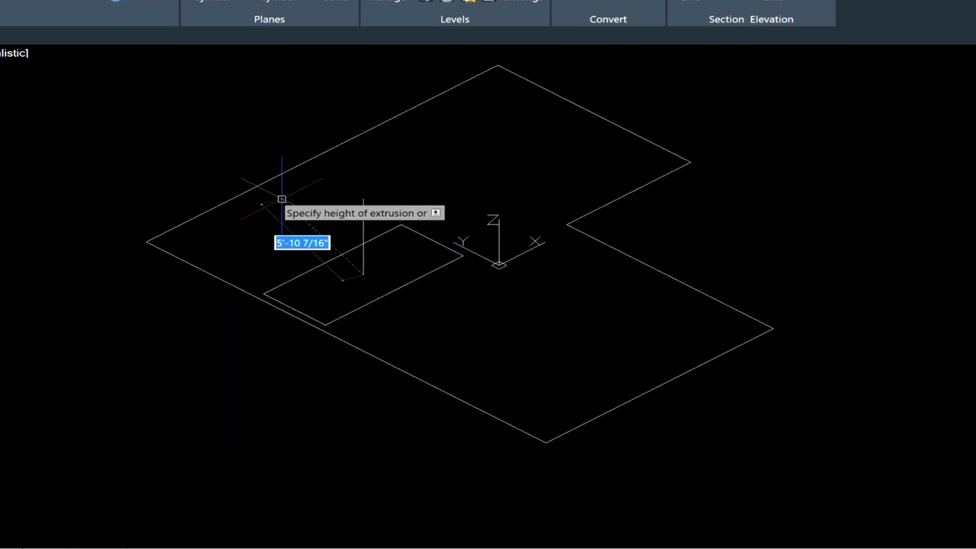
pyautogui.write('01')
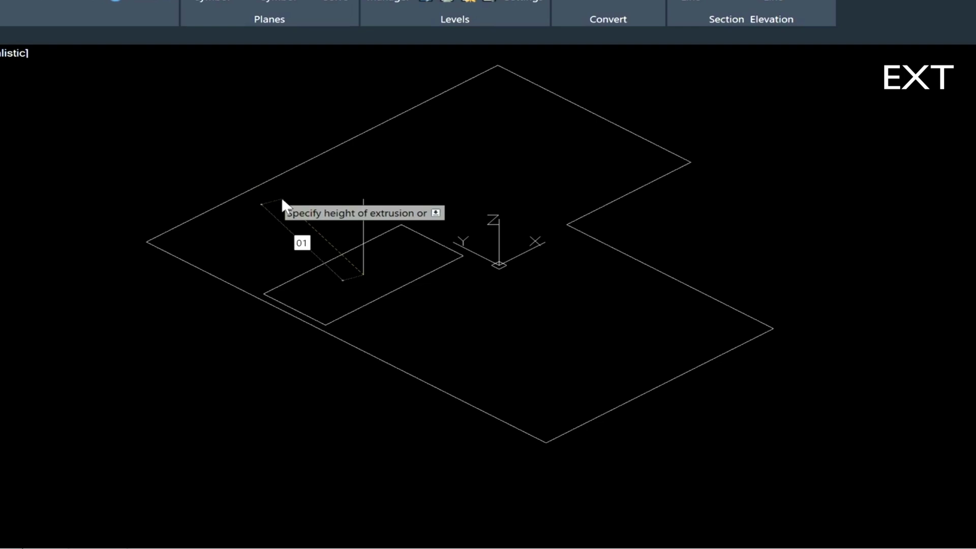
pyautogui.press('Return')
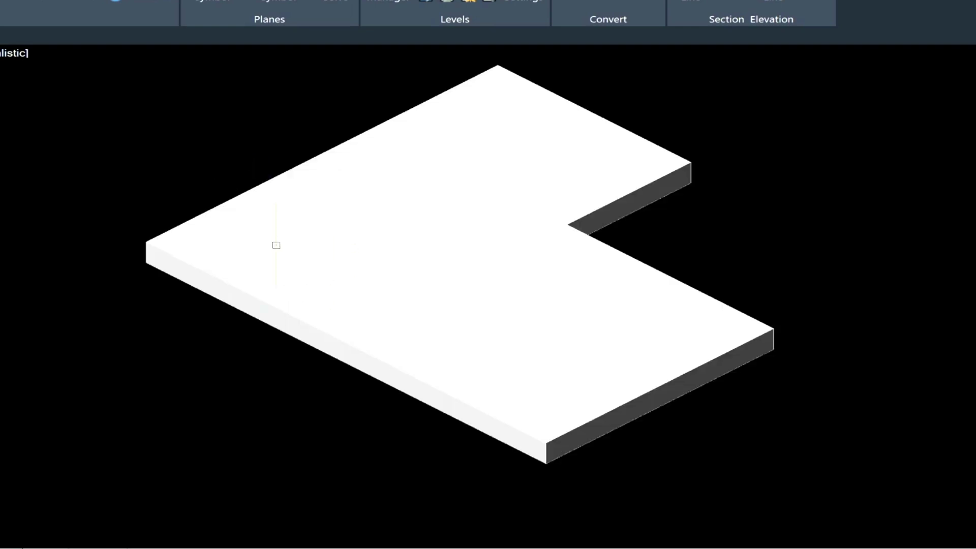
# Subtract the extruded stair-opening solid from the upper floor slab.
pyautogui.write('su')
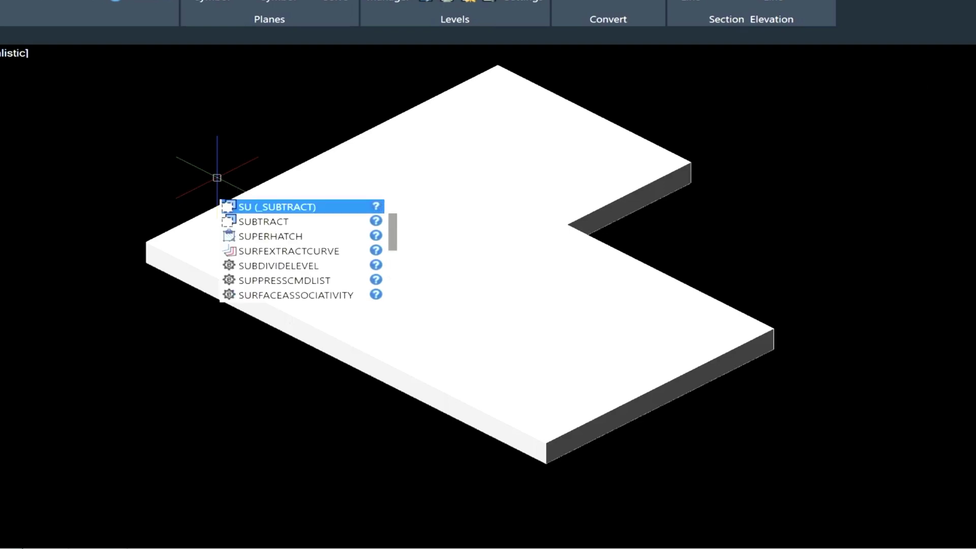
pyautogui.press('Return')
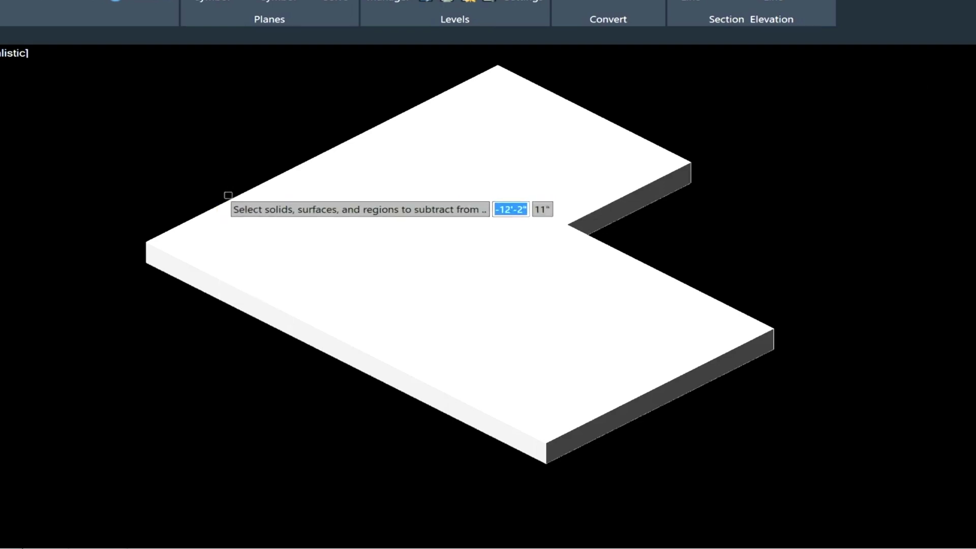
pyautogui.click(221, 200)
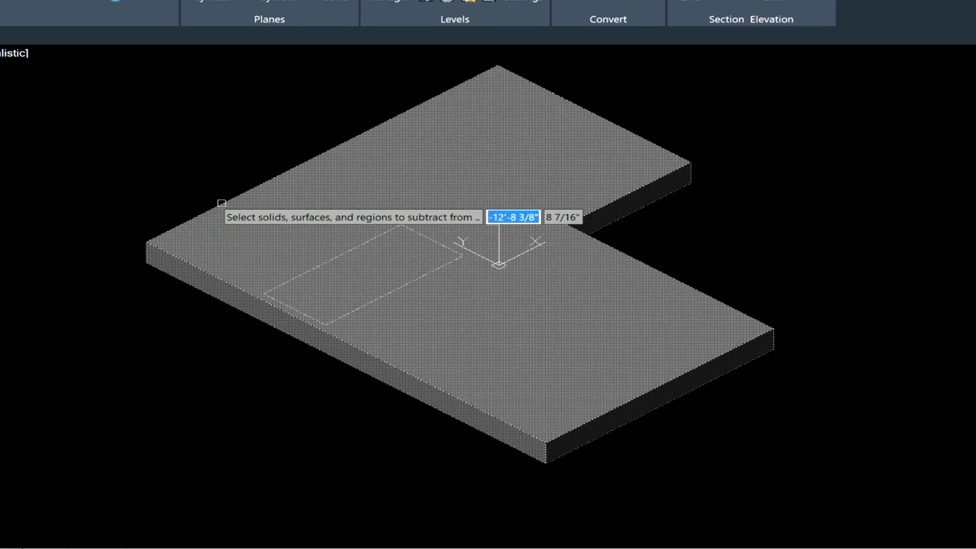
pyautogui.press('Return')
pyautogui.click(211, 137)
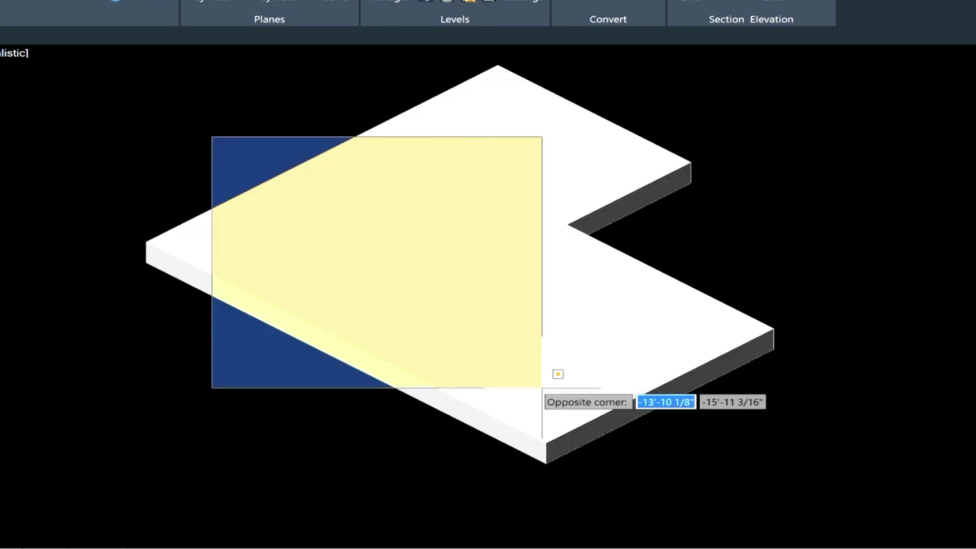
pyautogui.click(542, 388)
pyautogui.press('Return')
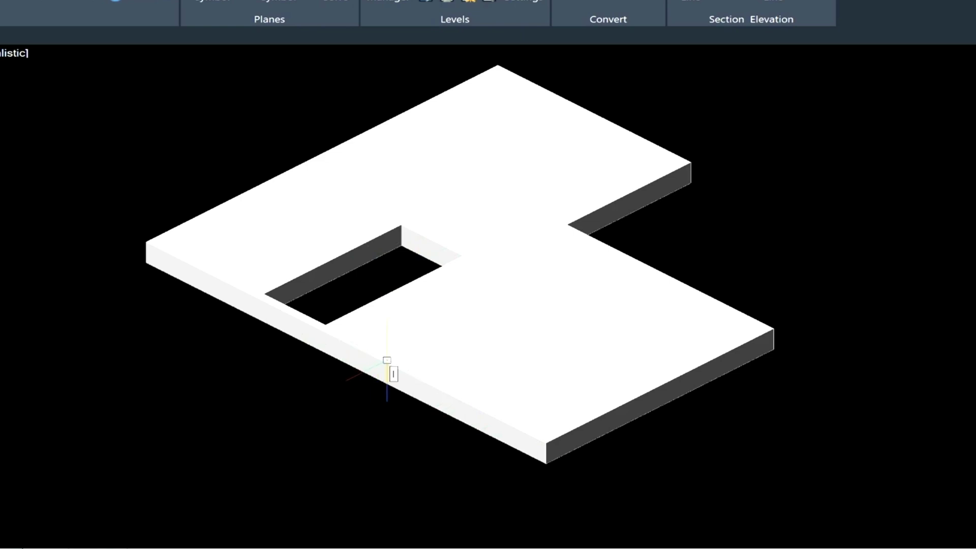
# Unisolate the layers and turn the upper level's walls, doors and windows back on.
pyautogui.write('LAYUNISO')
pyautogui.press('Return')
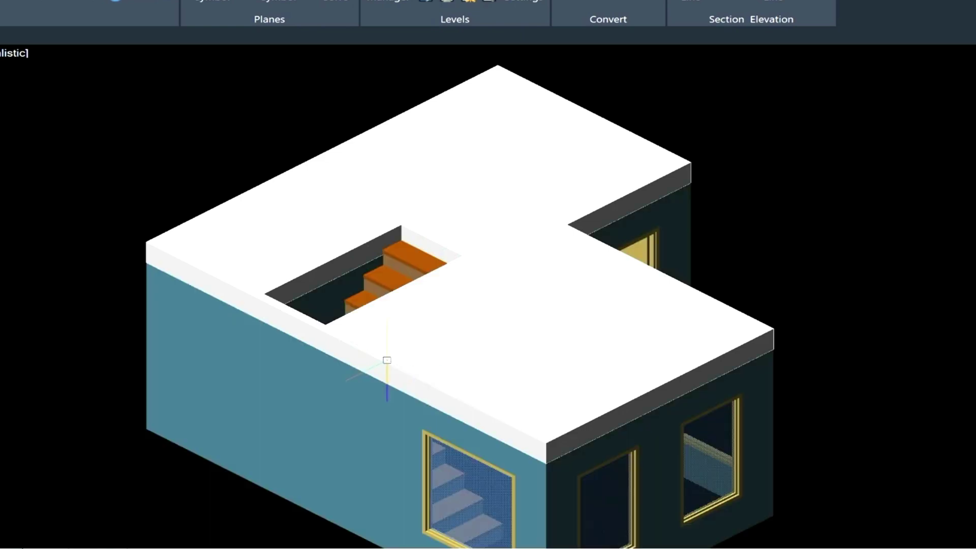
pyautogui.click(512, 402)
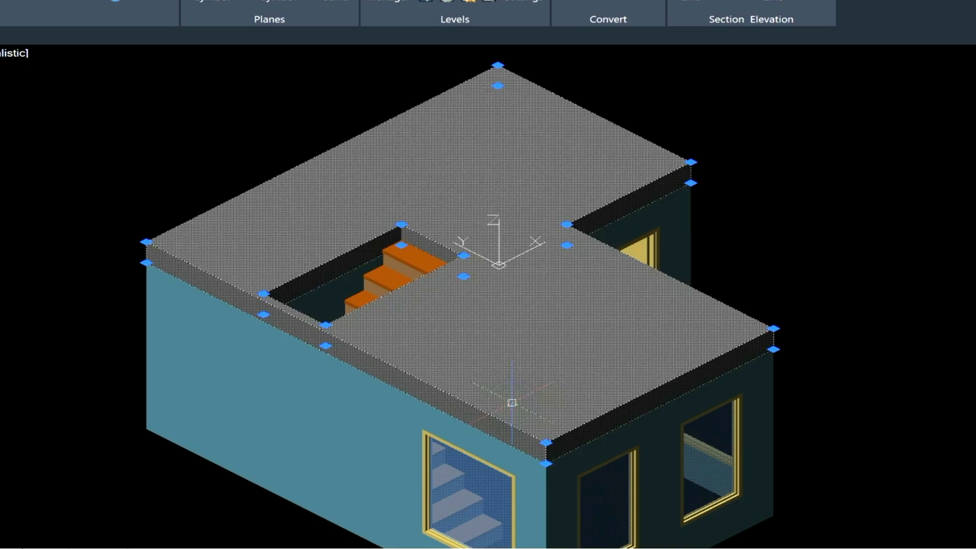
pyautogui.press('Escape')
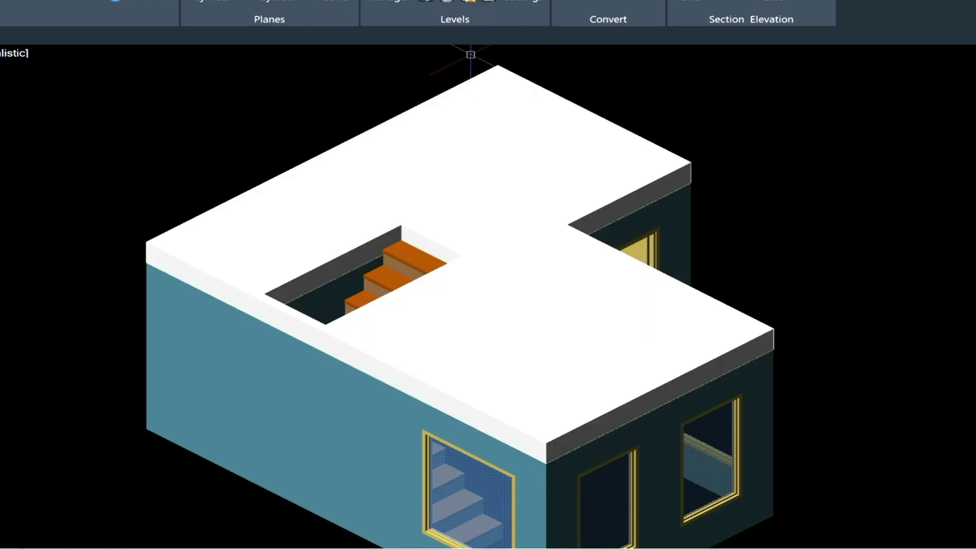
pyautogui.click(471, 5)
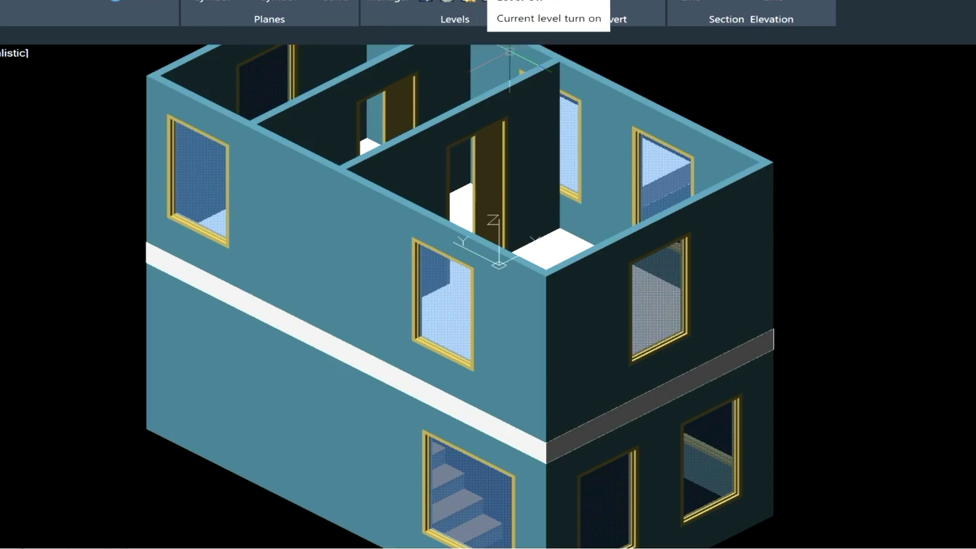
# Draw a roof over the upper floor through the outer corners of its walls.
pyautogui.moveTo(975, 124)
pyautogui.mouseDown()
pyautogui.moveTo(975, 148)
pyautogui.moveTo(965, 155)
pyautogui.moveTo(975, 111)
pyautogui.mouseUp()
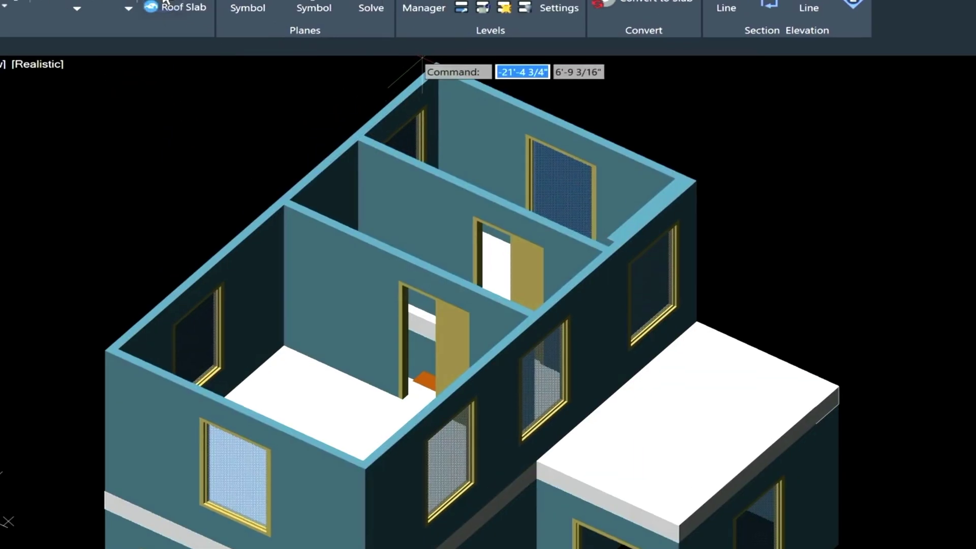
pyautogui.click(307, 33)
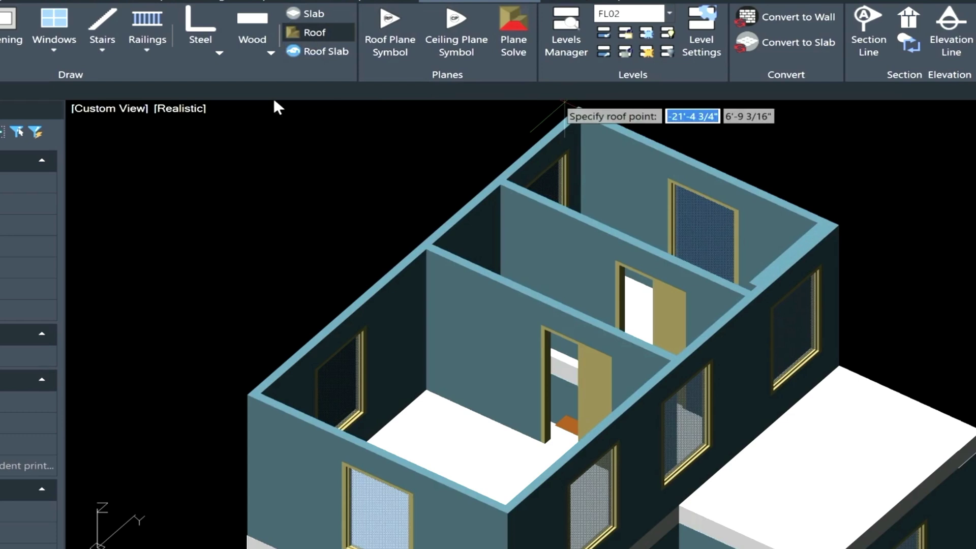
pyautogui.click(69, 344)
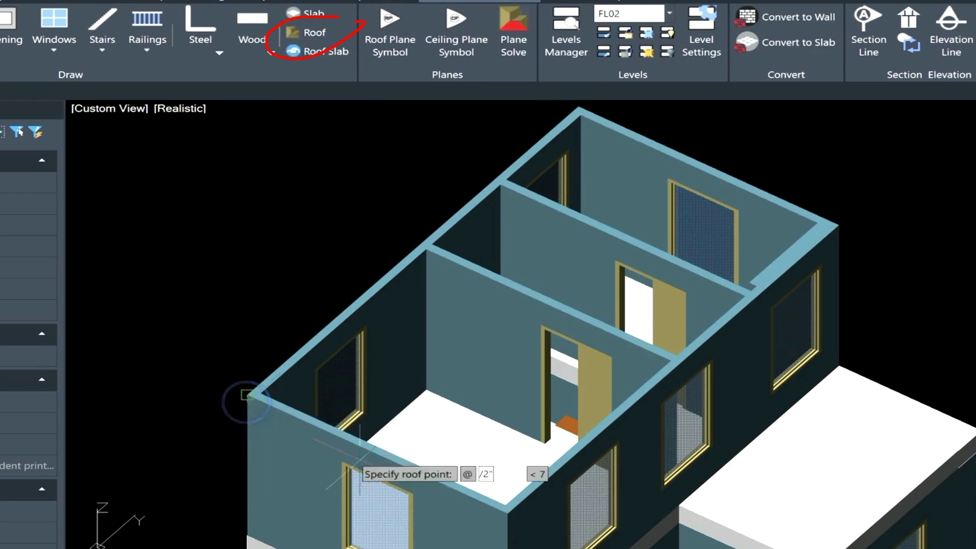
pyautogui.click(506, 512)
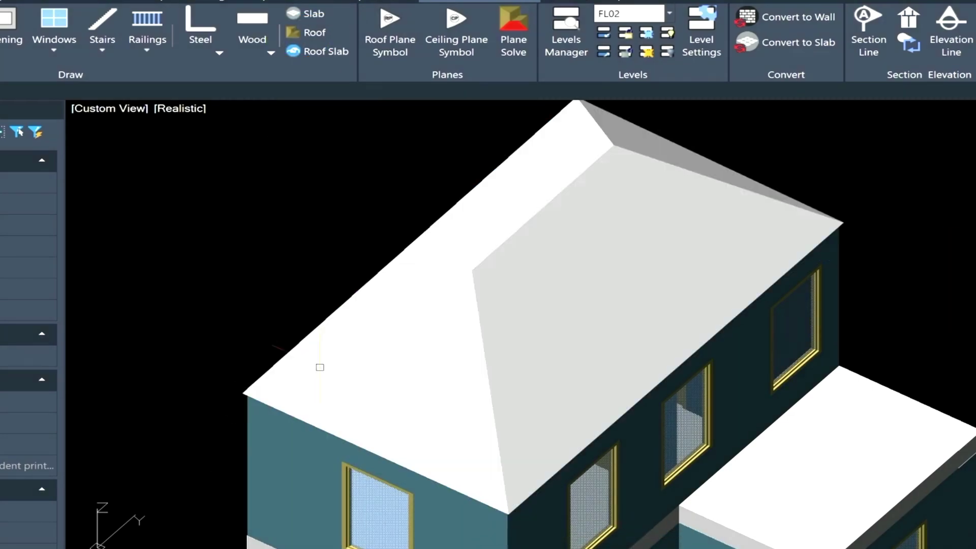
# Set the new roof's overhang to 12".
pyautogui.click(323, 353)
pyautogui.click(364, 414)
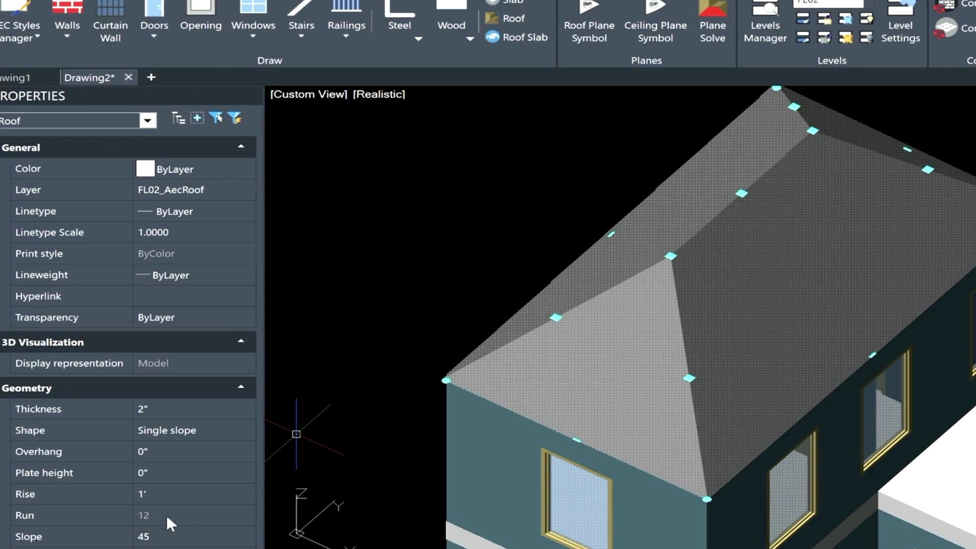
pyautogui.click(167, 452)
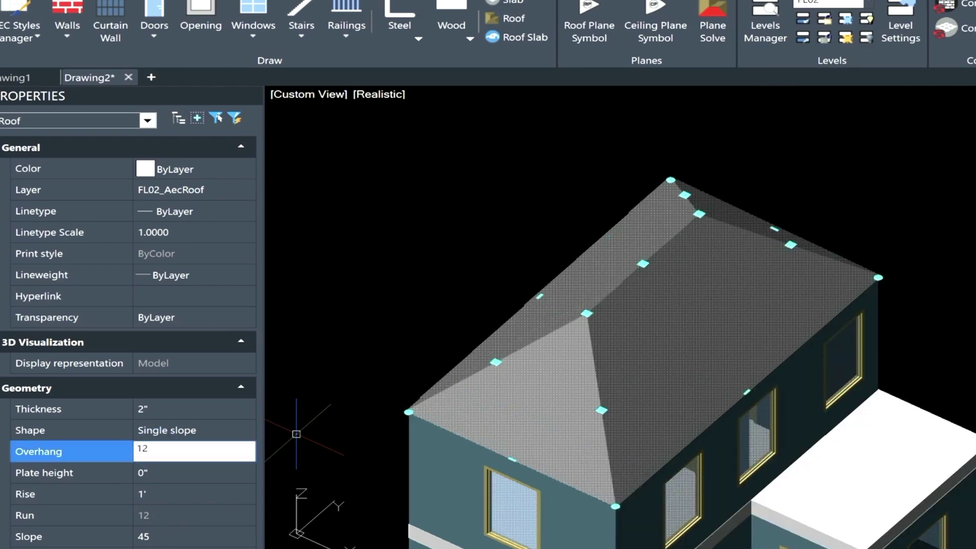
pyautogui.write('12')
pyautogui.press('Tab')
pyautogui.press('Escape')
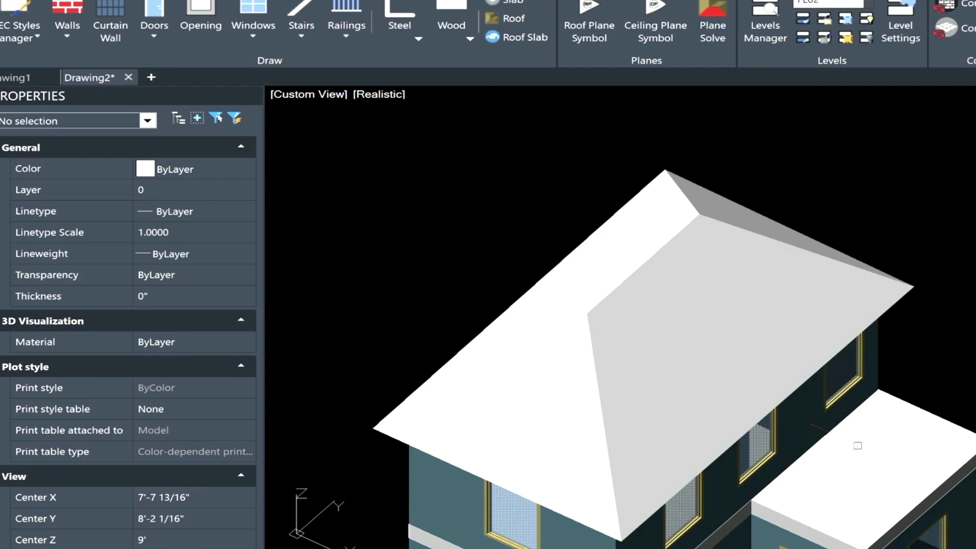
# Draw a ground-level rectangle for the porch from the main wall's outer corner to the entrance wing's outer corner.
pyautogui.keyDown('shift'); pyautogui.moveTo(895, 548); pyautogui.dragTo(878, 480, button='middle'); pyautogui.keyUp('shift')
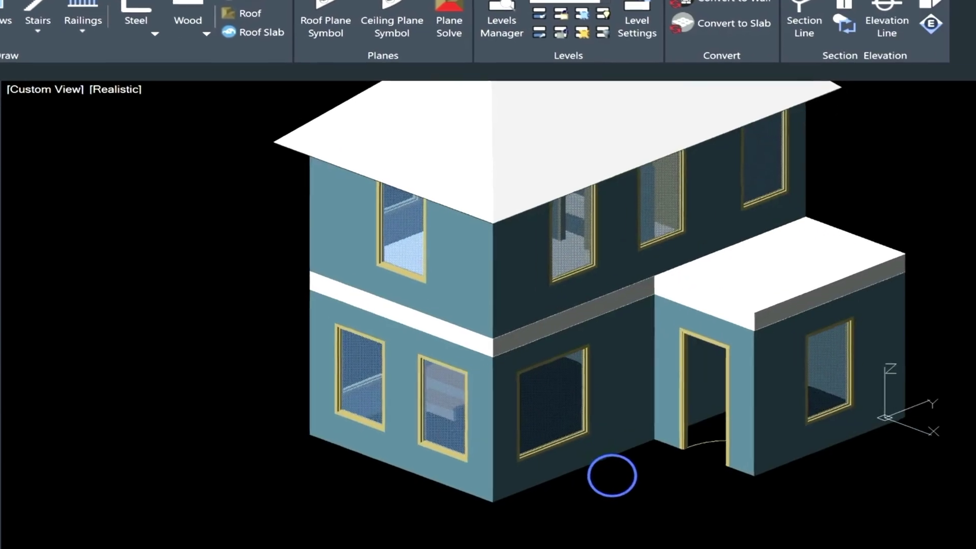
pyautogui.scroll(5, 874, 477)
pyautogui.write('RE')
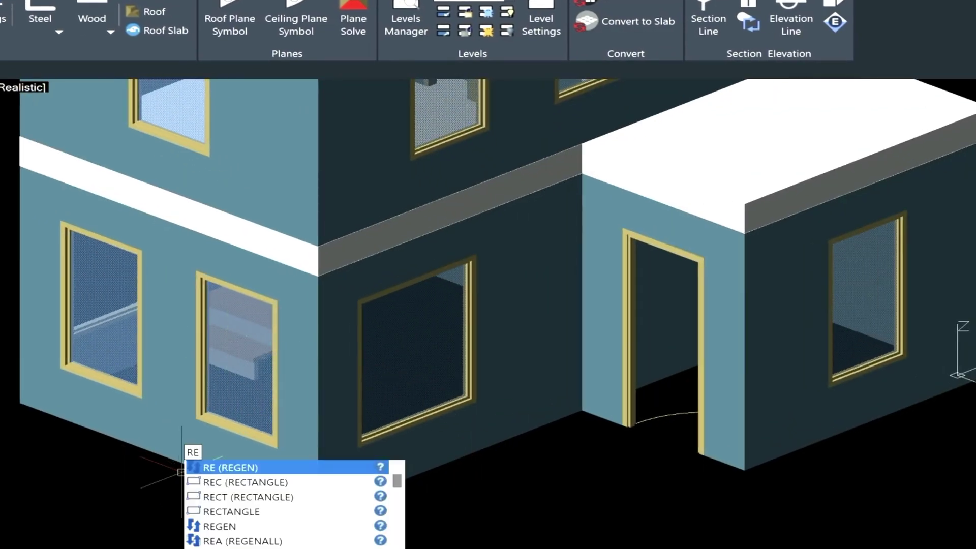
pyautogui.write('C')
pyautogui.press('Return')
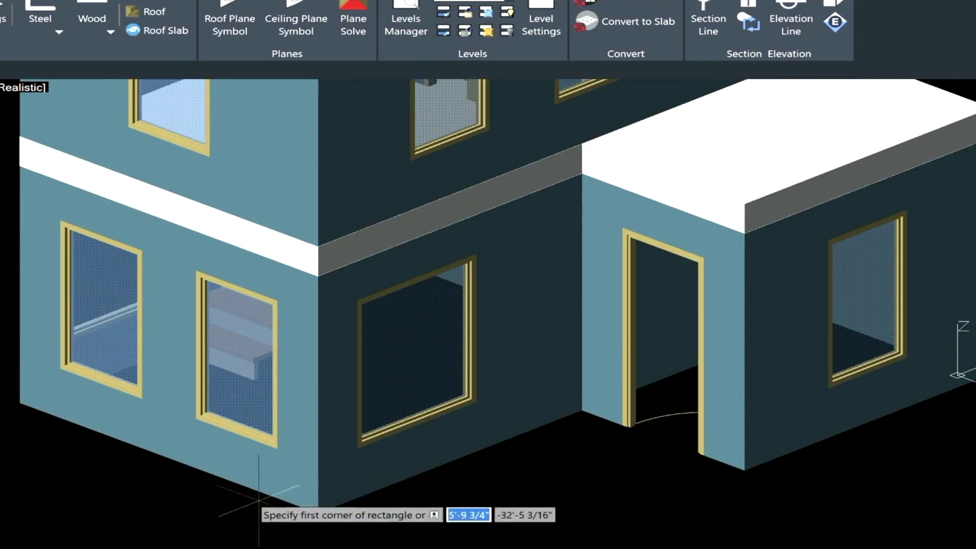
pyautogui.click(318, 513)
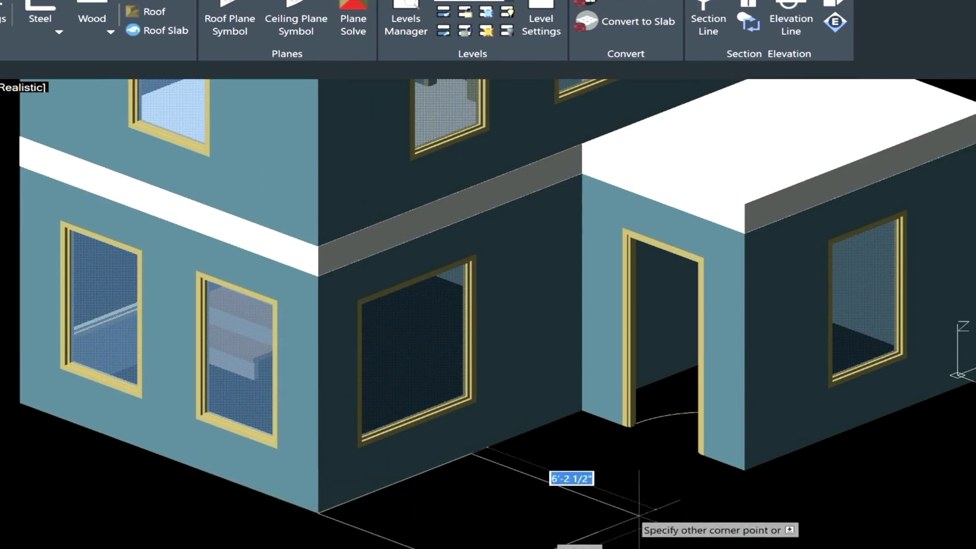
pyautogui.click(744, 470)
# Extrude the porch rectangle into a thin floor slab.
pyautogui.write('EXT')
pyautogui.press('Return')
pyautogui.click(663, 508)
pyautogui.press('Return')
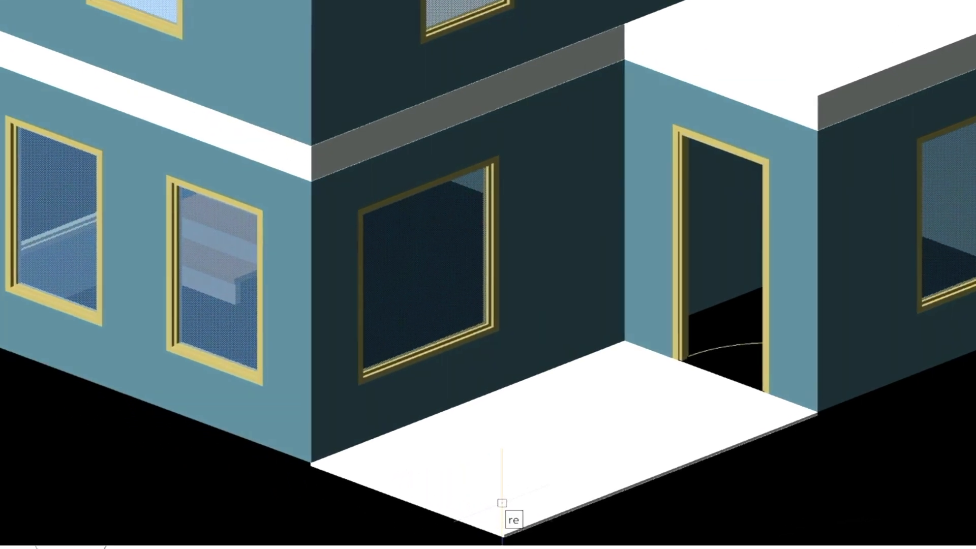
# Draw a small rectangle at the porch's outer corner and extrude it 8' upward as a column.
pyautogui.write('rec')
pyautogui.press('Return')
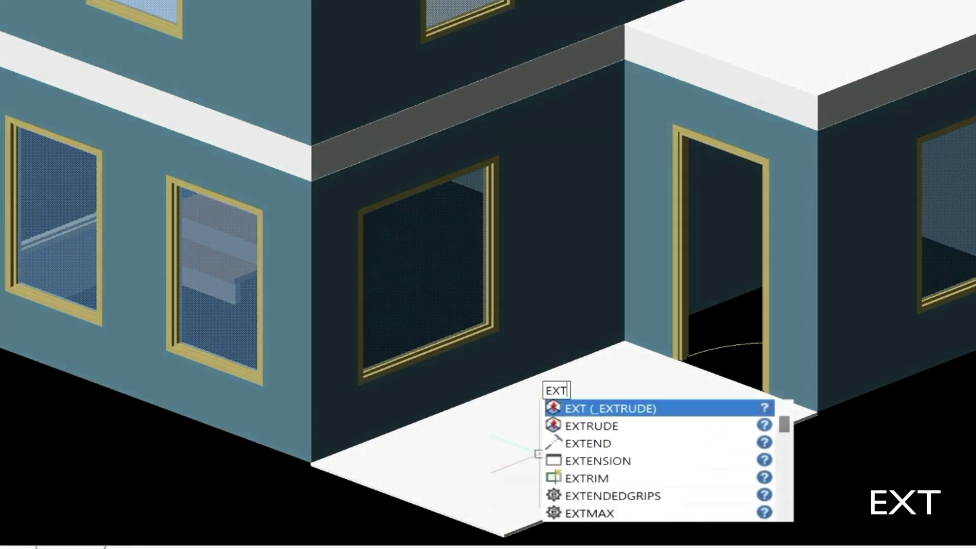
pyautogui.press('Return')
pyautogui.write('l')
pyautogui.press('Return')
pyautogui.press('Return')
pyautogui.write("8'")
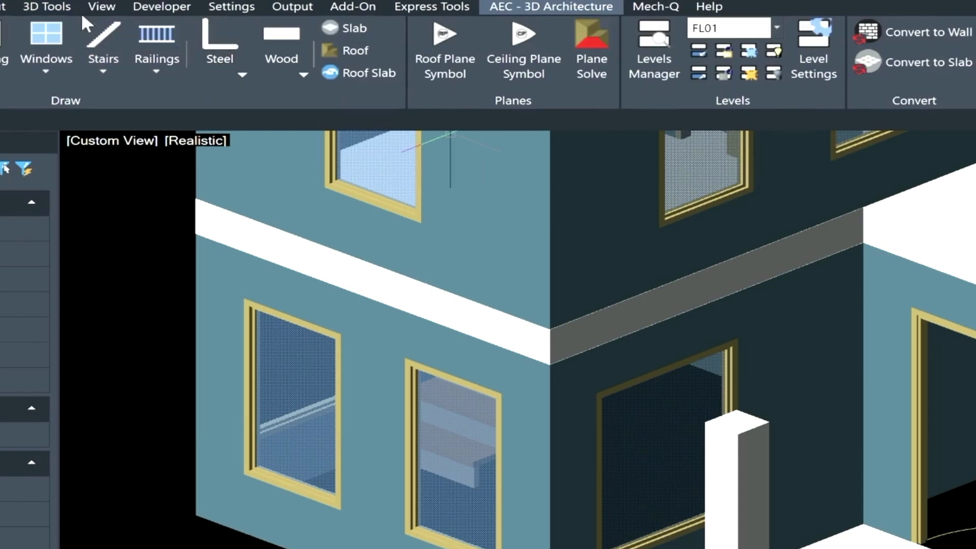
# Move the outer face of the floor slab above the wing's window wall outward by 1'.
pyautogui.click(51, 8)
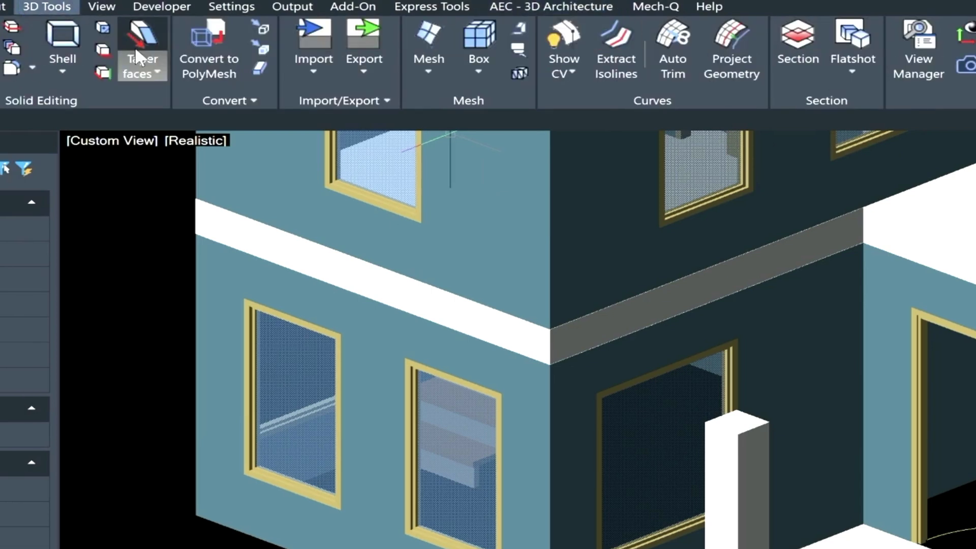
pyautogui.click(155, 70)
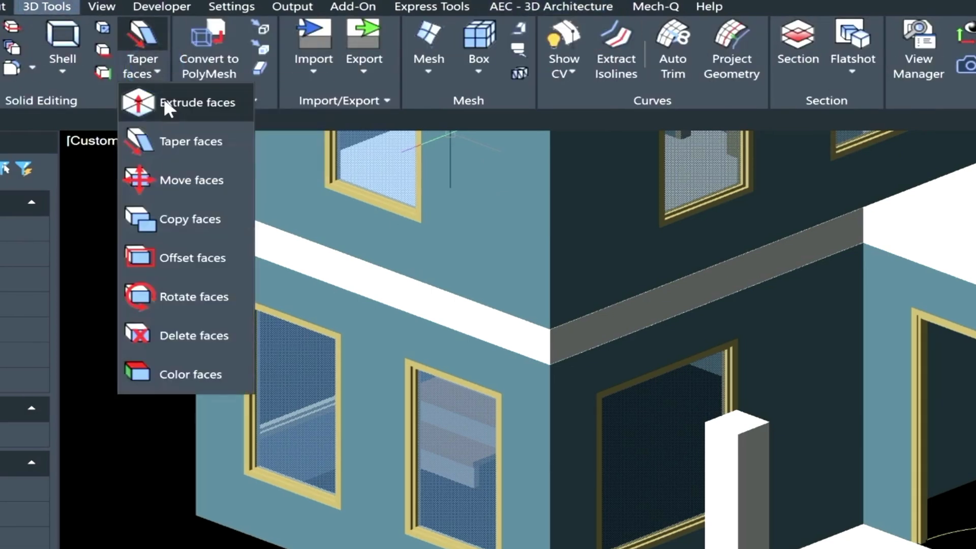
pyautogui.click(186, 181)
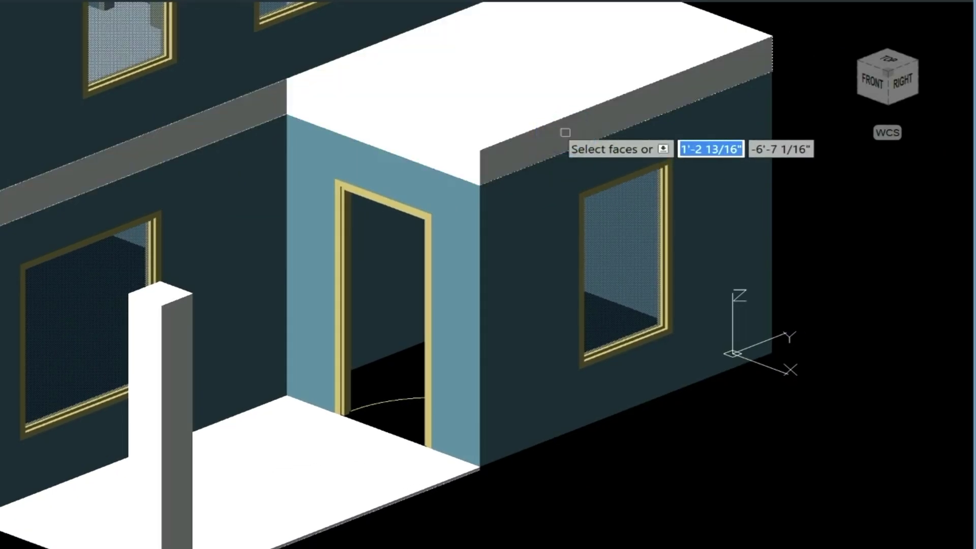
pyautogui.click(566, 132)
pyautogui.press('Return')
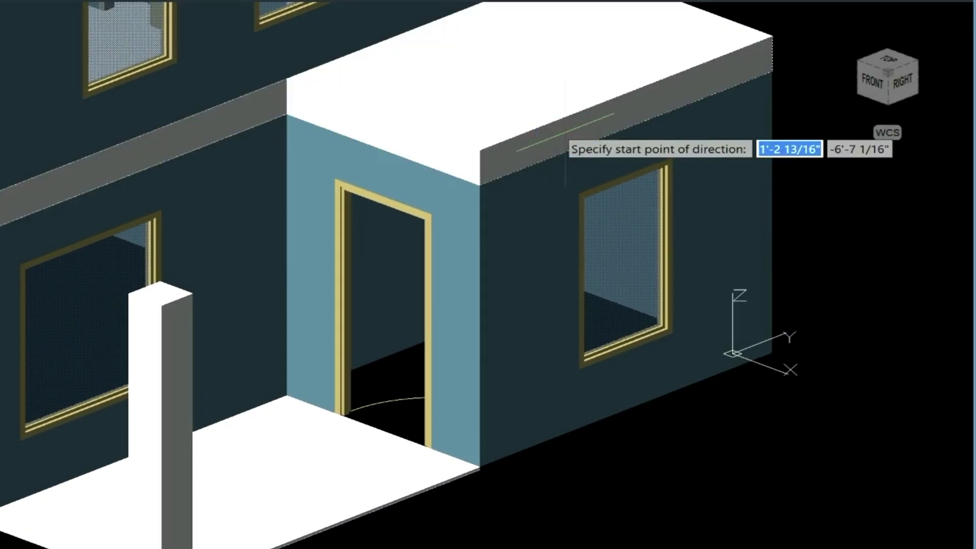
pyautogui.click(479, 150)
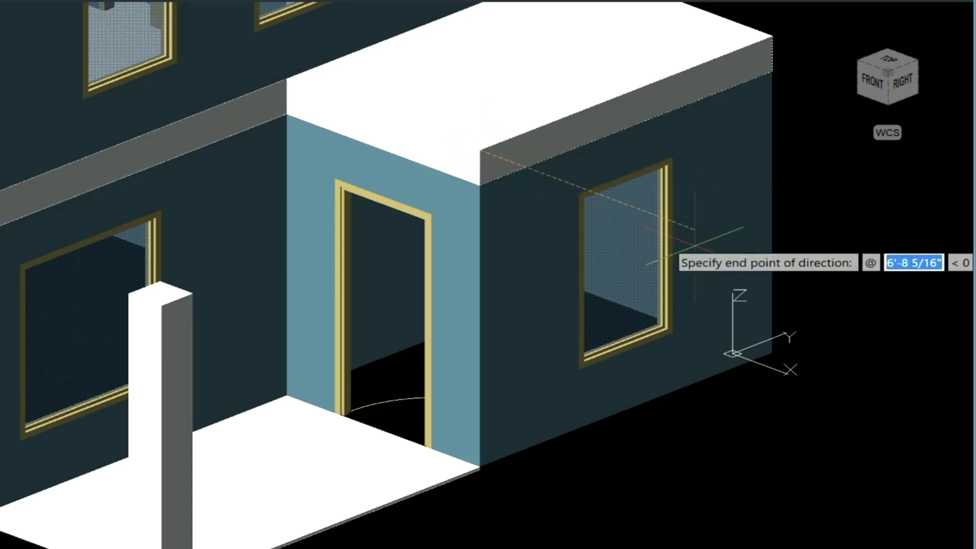
pyautogui.write("1'")
pyautogui.press('Return')
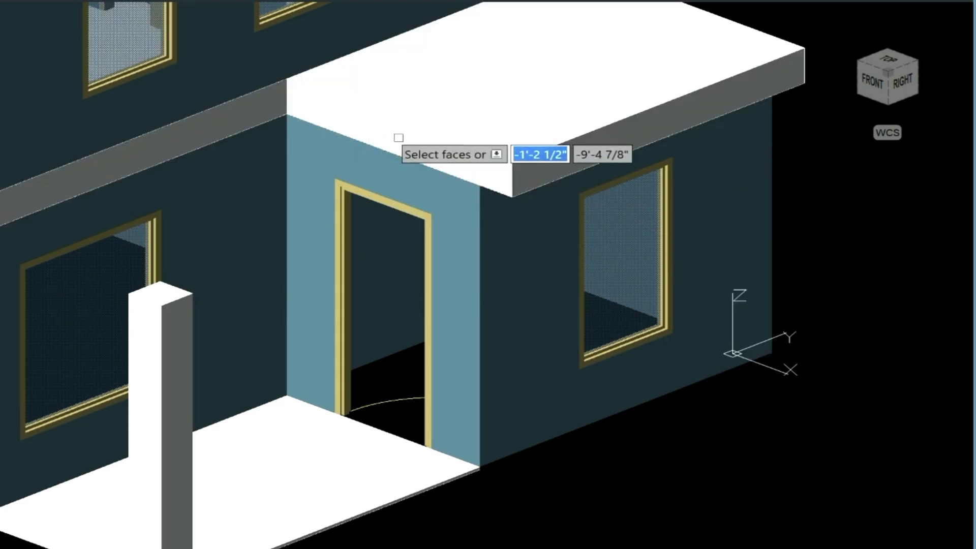
# Move the slab face above the entrance door from the inner corner to the main wall's outer corner, covering the porch.
pyautogui.press('Return')
pyautogui.click(286, 80)
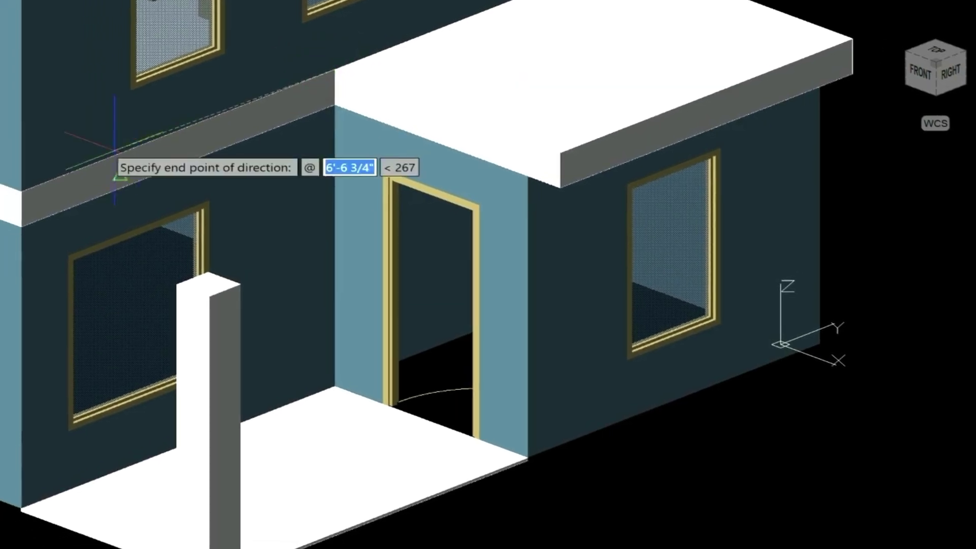
pyautogui.click(18, 194)
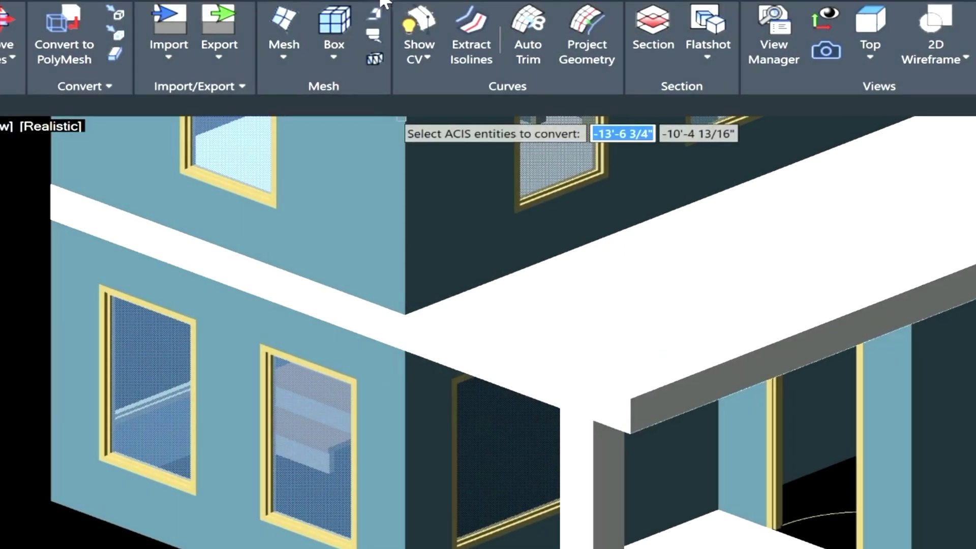
# Draw a standard railing along the porch's front edge, ending at the column.
pyautogui.click(417, 5)
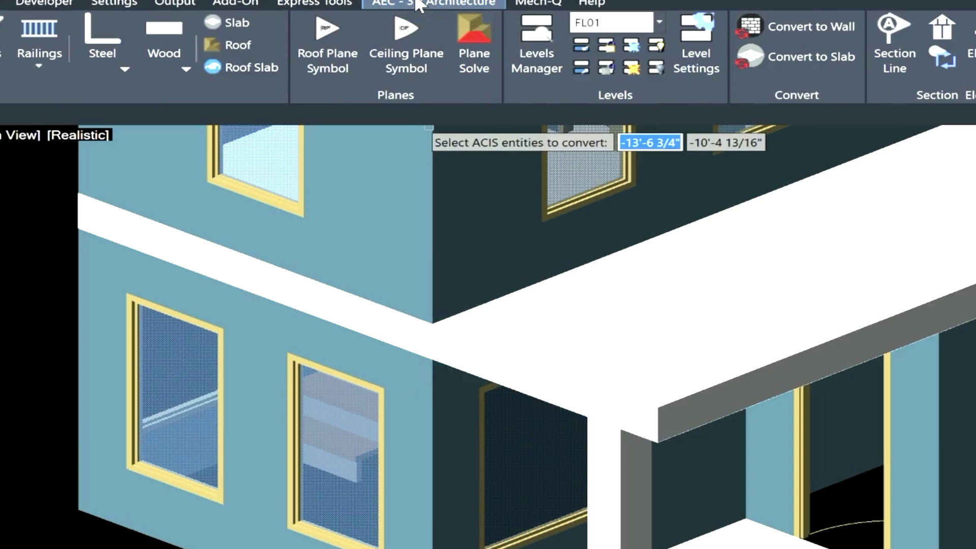
pyautogui.click(40, 66)
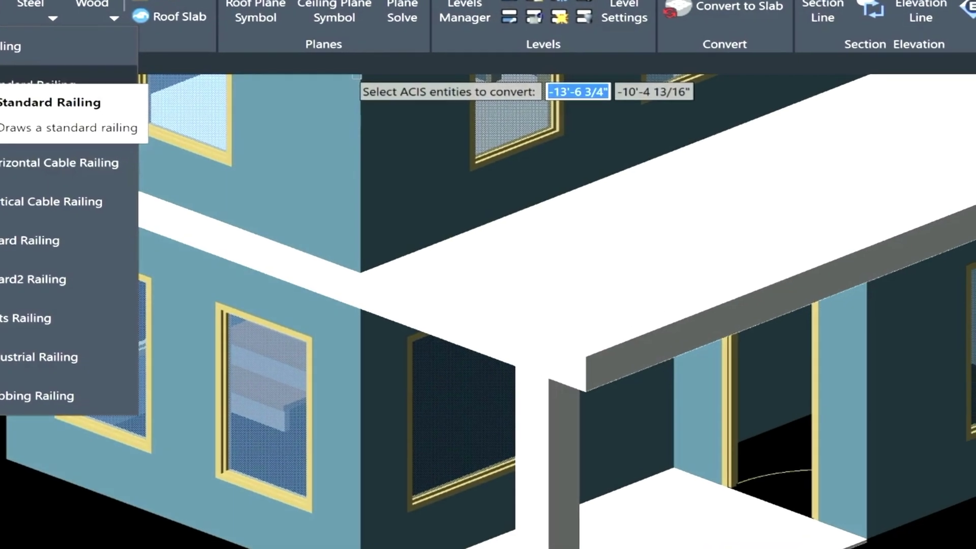
pyautogui.click(48, 130)
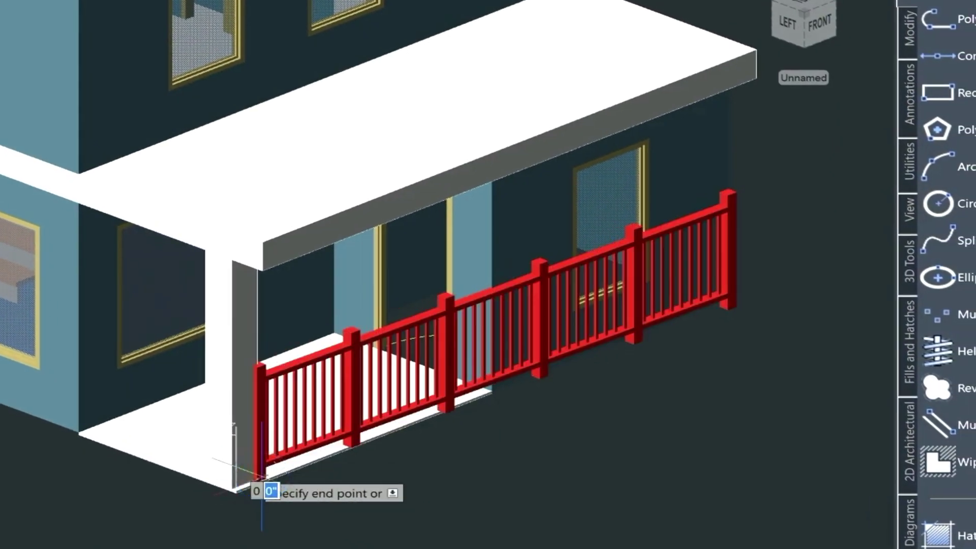
pyautogui.press('Return')
# Stretch the railing's far end back to the house wall corner at the edge of the porch slab.
pyautogui.click(698, 253)
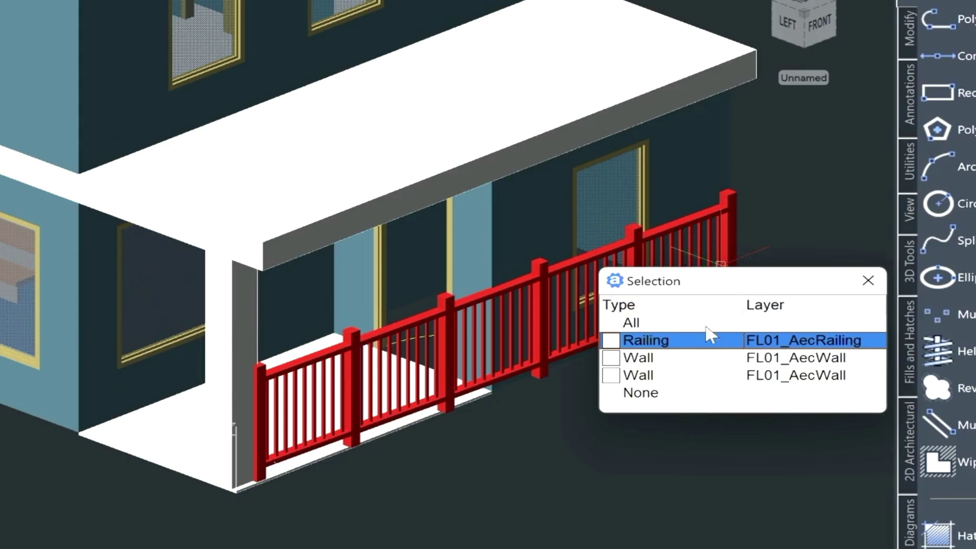
pyautogui.click(690, 356)
pyautogui.click(693, 342)
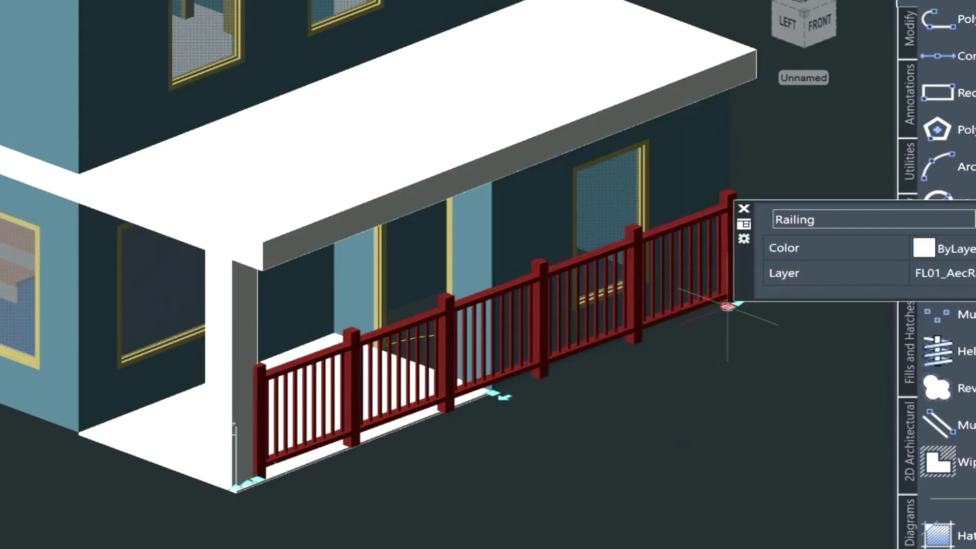
pyautogui.click(726, 304)
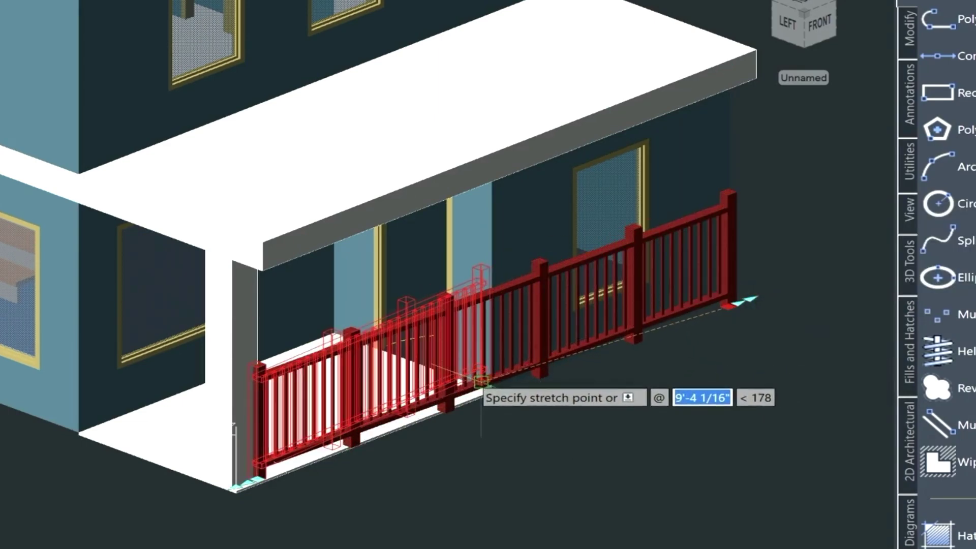
pyautogui.click(480, 378)
pyautogui.click(481, 381)
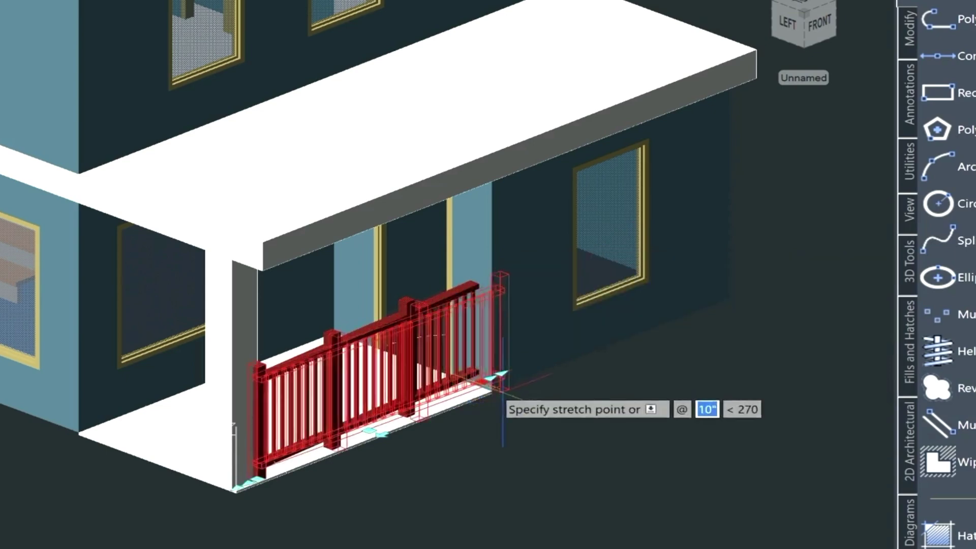
pyautogui.click(493, 391)
pyautogui.press('Escape')
# Freeze level FL02 in the Levels Manager to expose the ground floor.
pyautogui.click(824, 13)
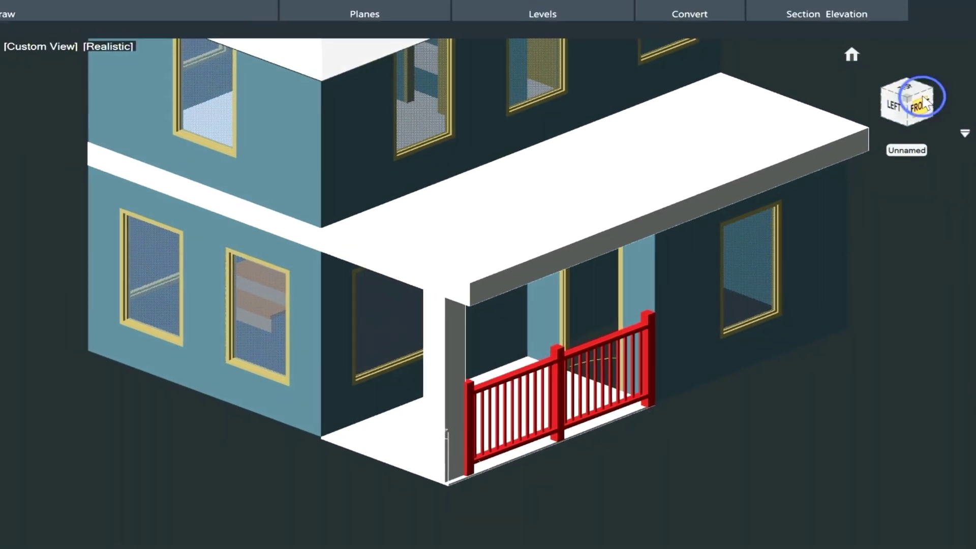
pyautogui.moveTo(923, 98); pyautogui.dragTo(88, 72)
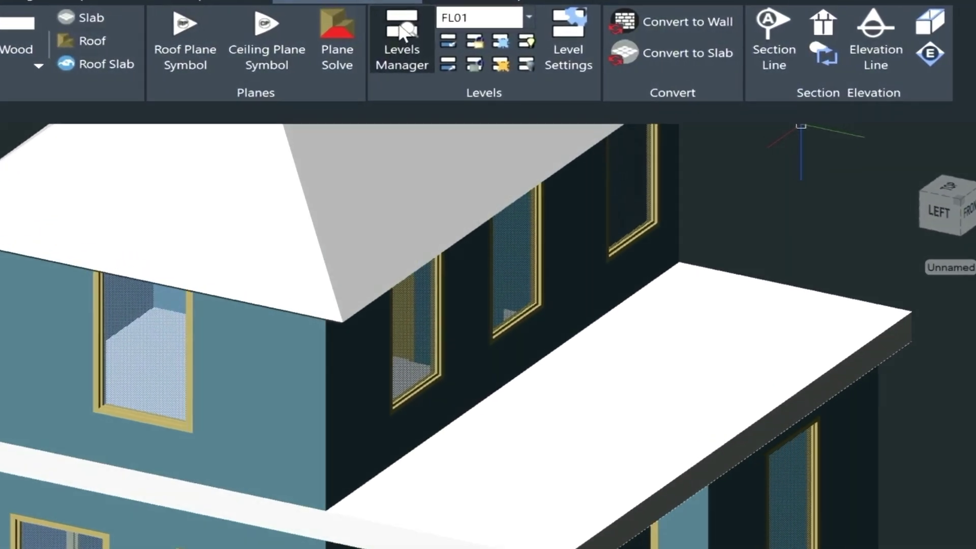
pyautogui.click(424, 39)
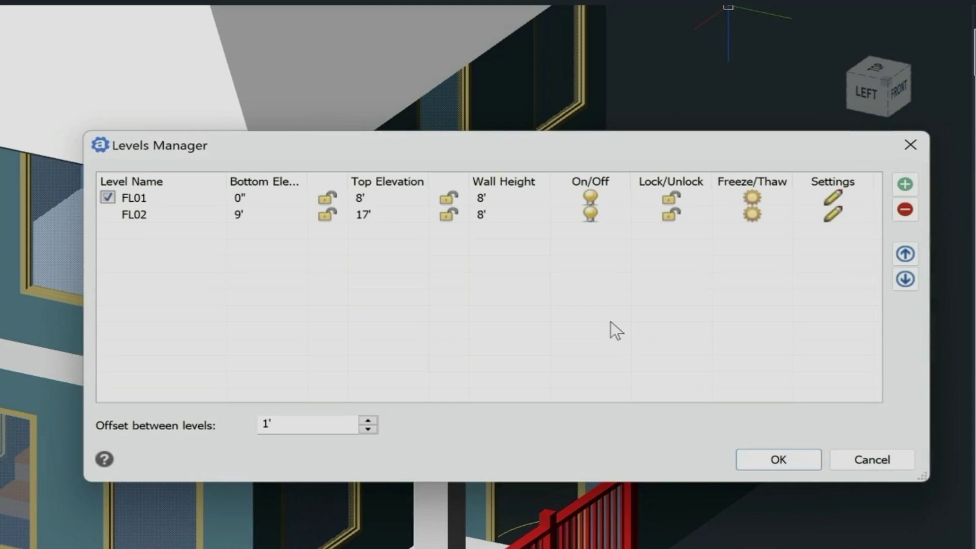
pyautogui.click(752, 212)
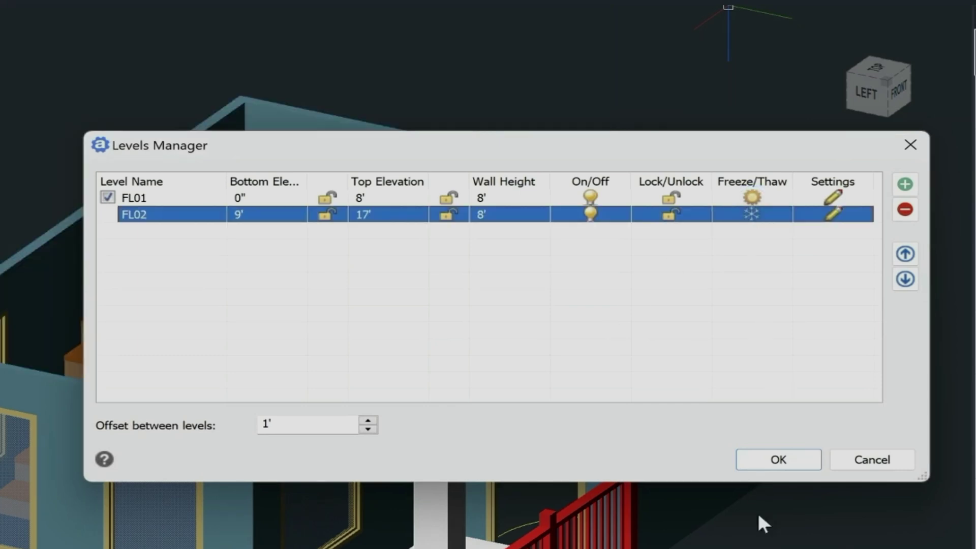
pyautogui.click(780, 463)
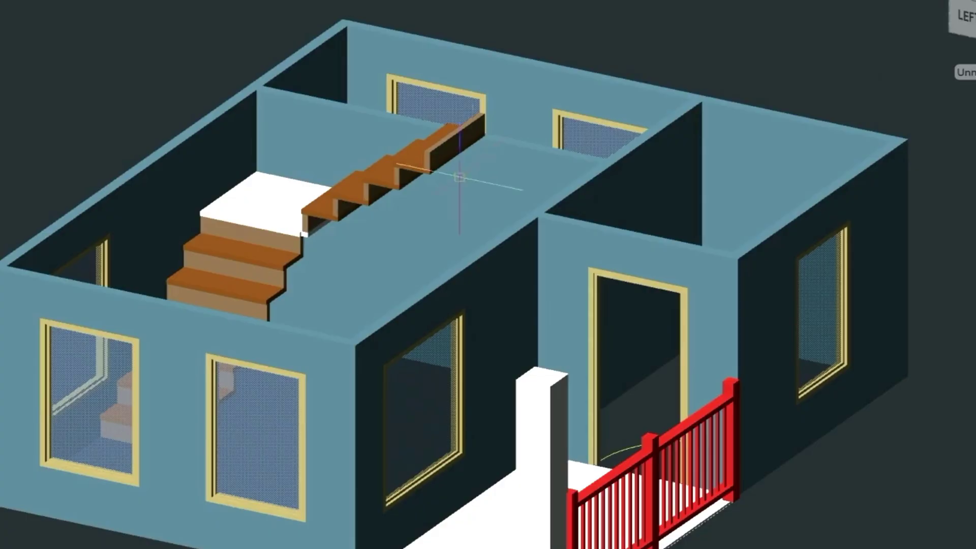
# Isolate the ground-floor interior wall behind the staircase.
pyautogui.click(510, 129)
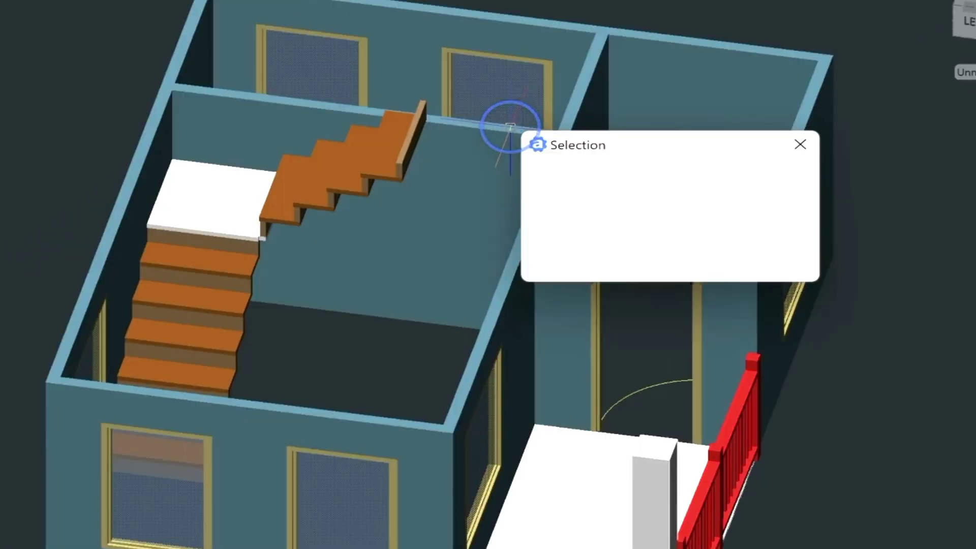
pyautogui.click(581, 202)
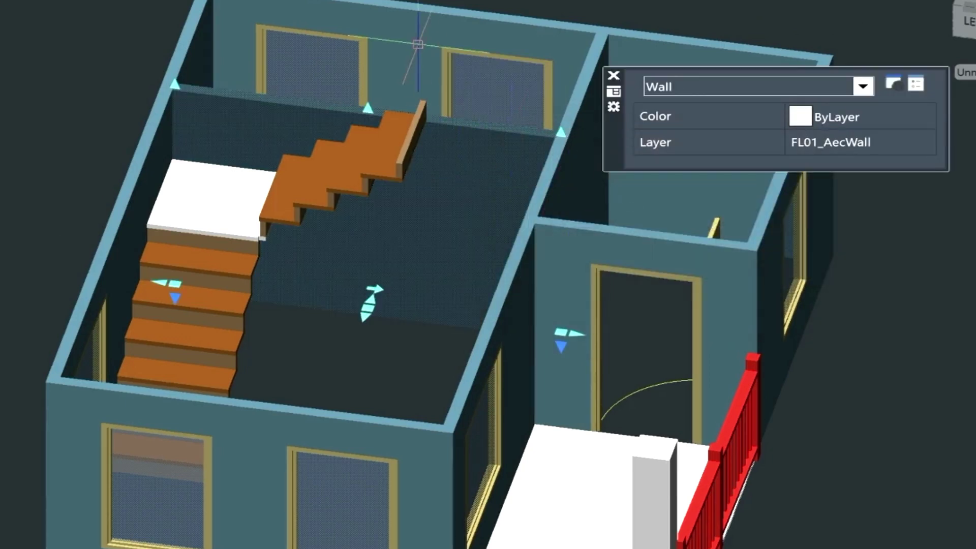
pyautogui.rightClick(447, 152)
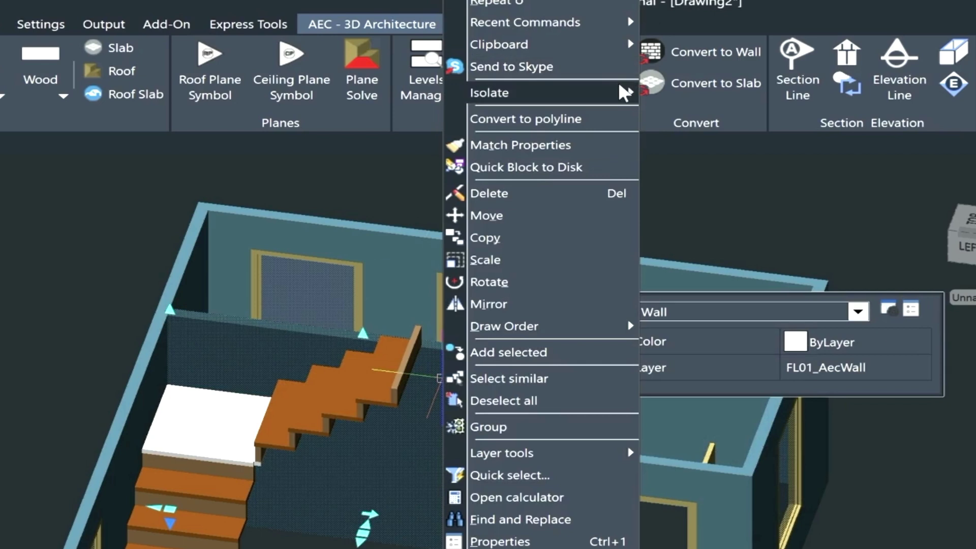
pyautogui.moveTo(625, 93)
pyautogui.click(709, 93)
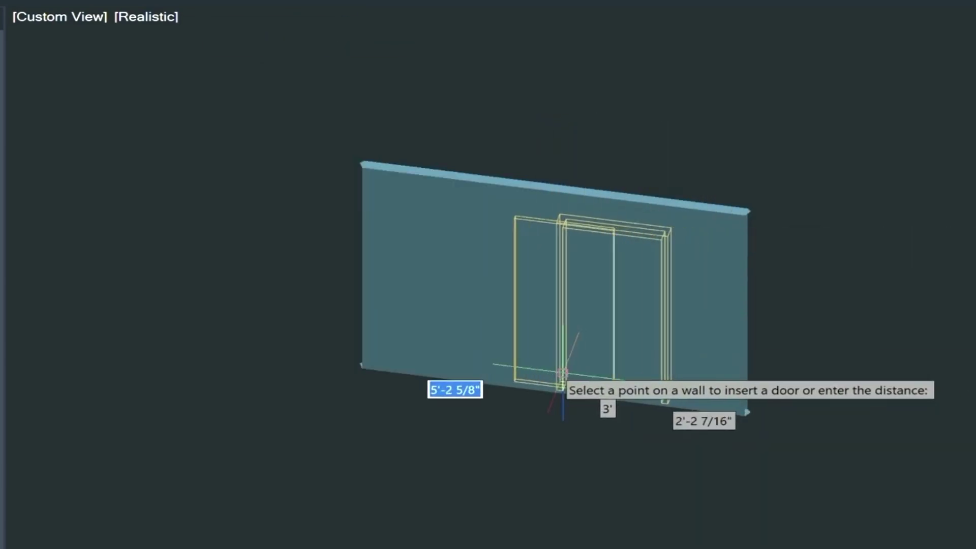
# Insert a door in the isolated wall, 1' from the wall end farthest from the stair landing.
pyautogui.press('Tab')
pyautogui.press('Tab')
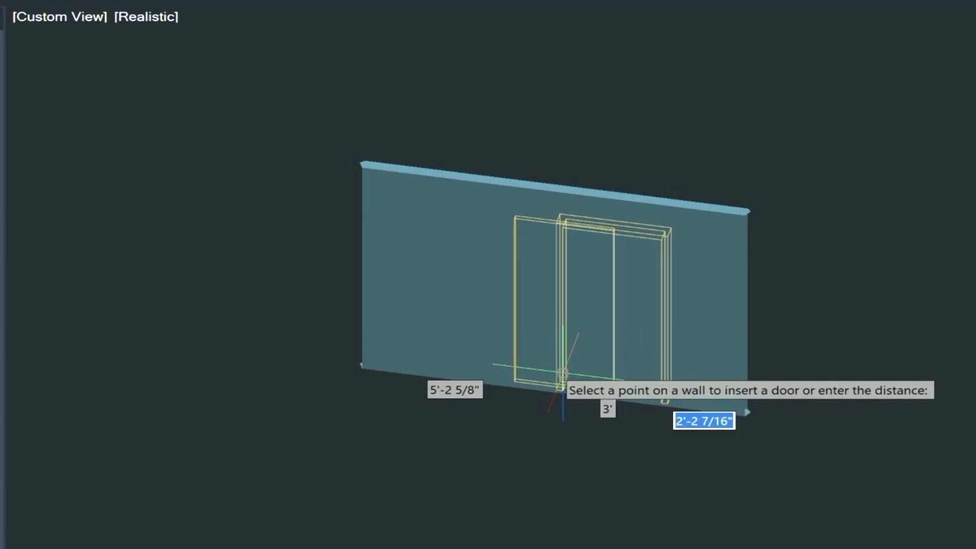
pyautogui.write('1')
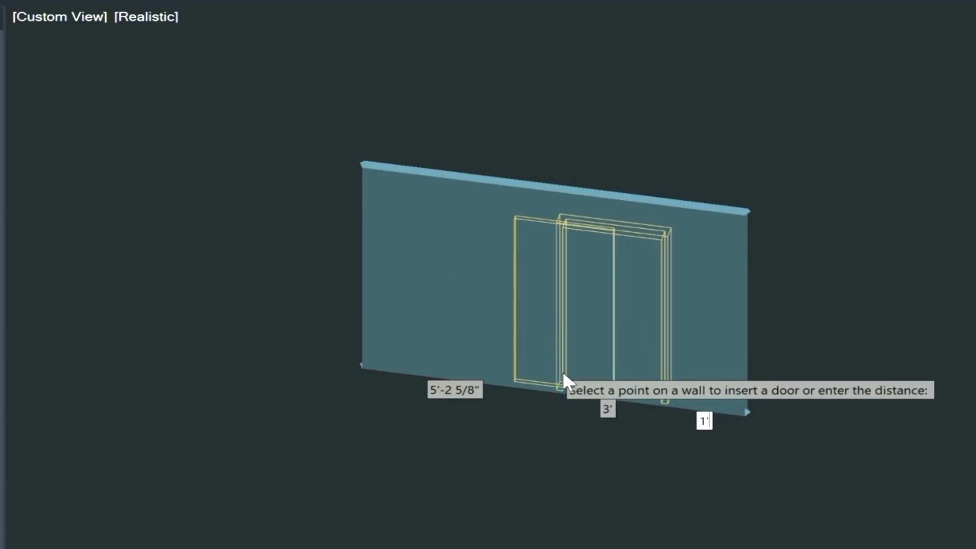
pyautogui.press('Return')
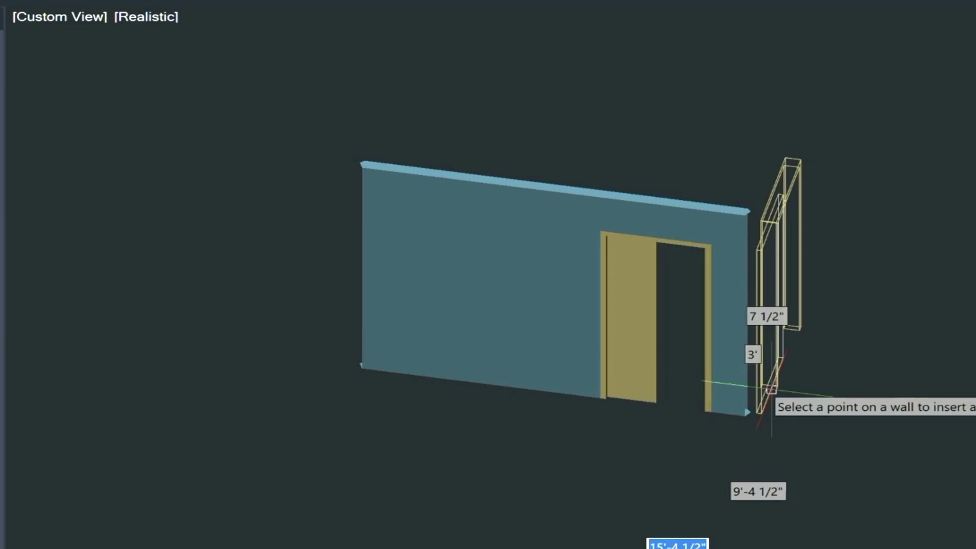
pyautogui.press('Escape')
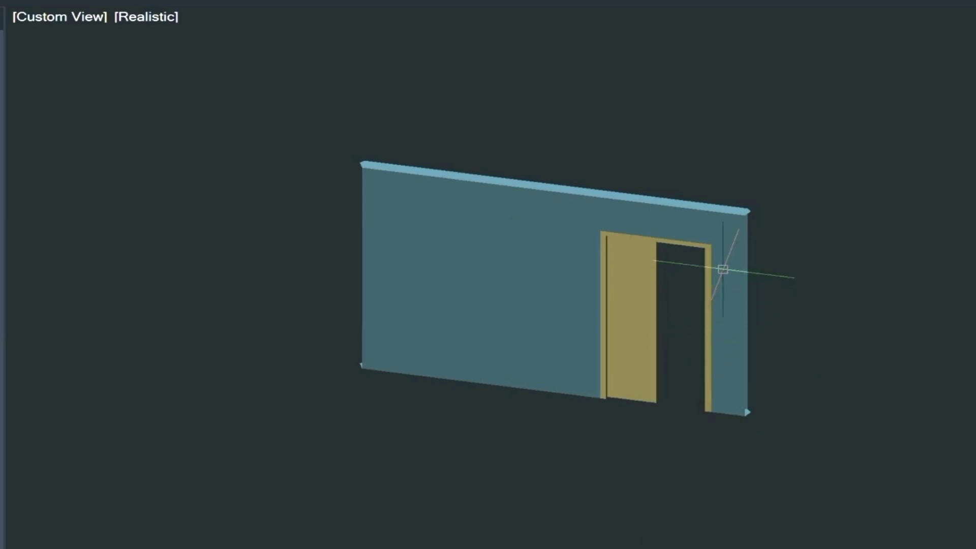
# Unisolate the hidden objects and freeze level FL01.
pyautogui.write('UN')
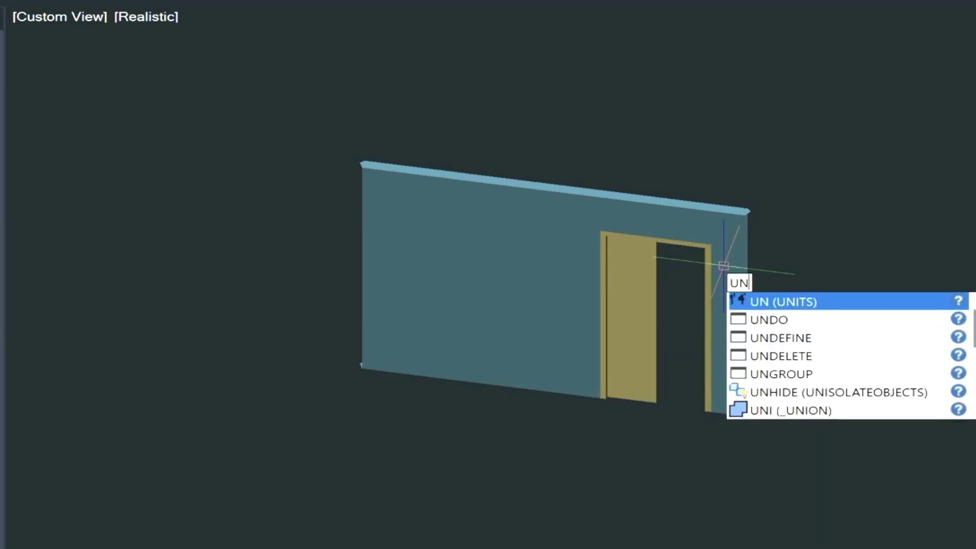
pyautogui.write('I')
pyautogui.press('Return')
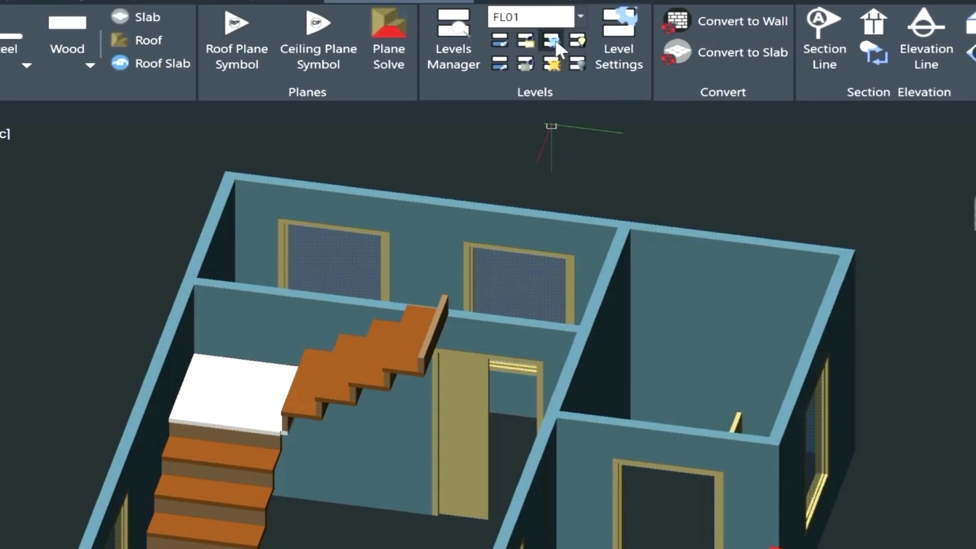
pyautogui.click(553, 40)
# Make FL02 the current level and thaw all the levels.
pyautogui.click(580, 17)
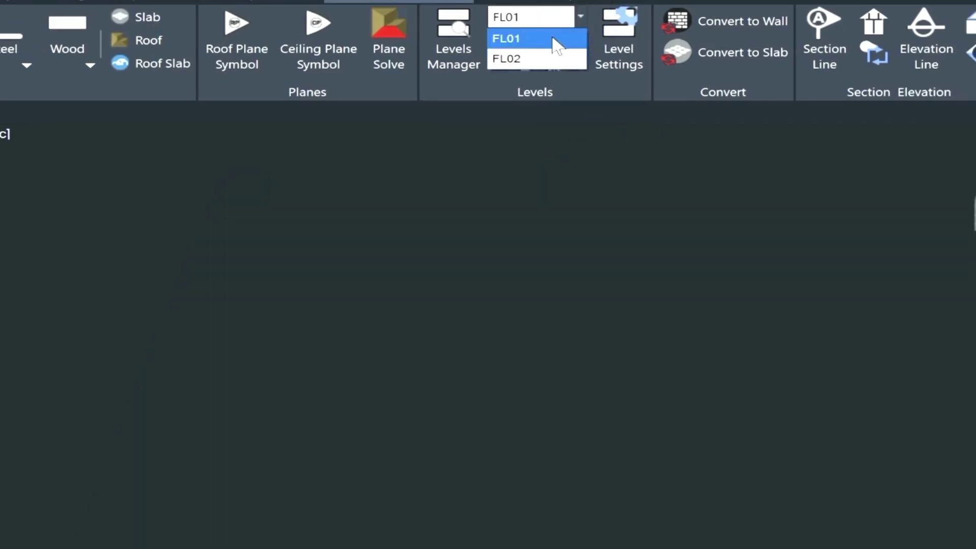
pyautogui.click(544, 58)
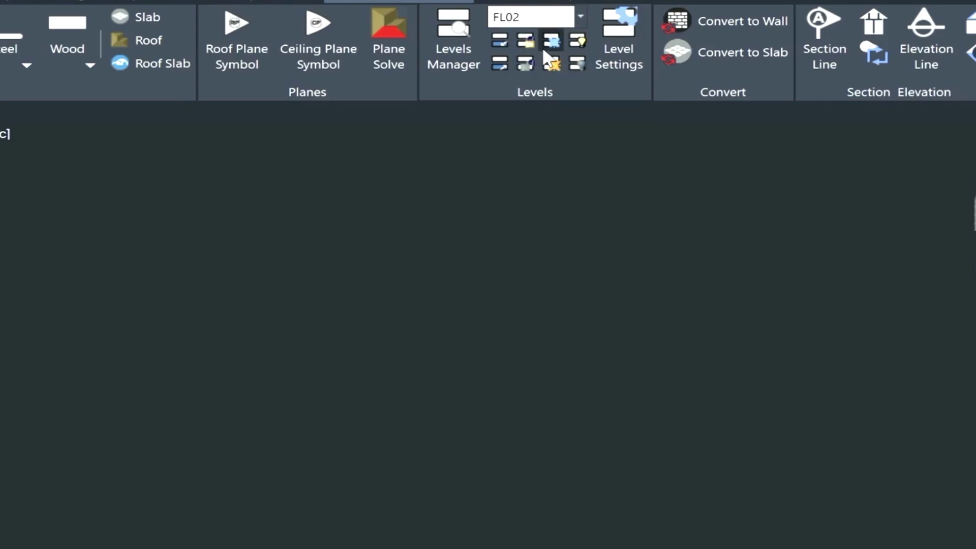
pyautogui.click(551, 60)
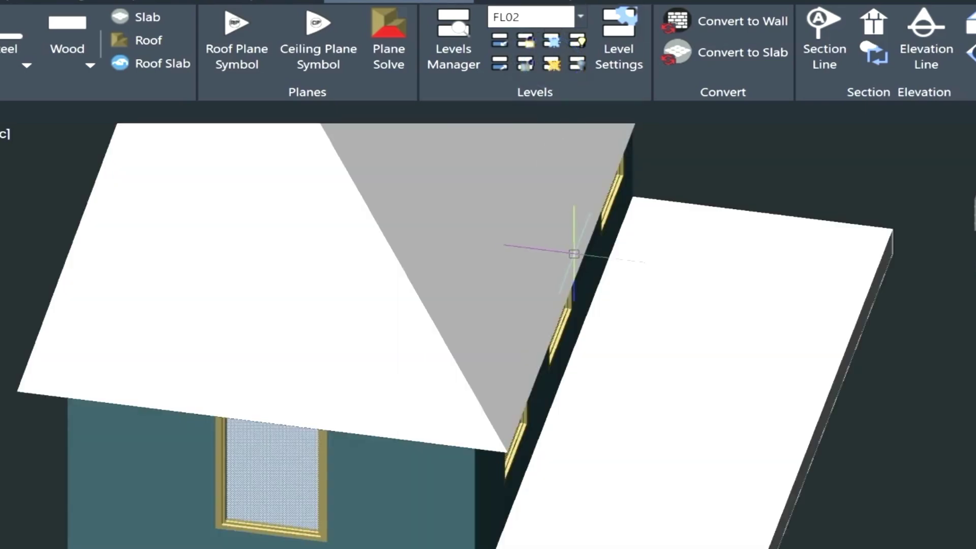
# Freeze the roof's layer by picking the roof, exposing the upper-floor rooms.
pyautogui.click(475, 381)
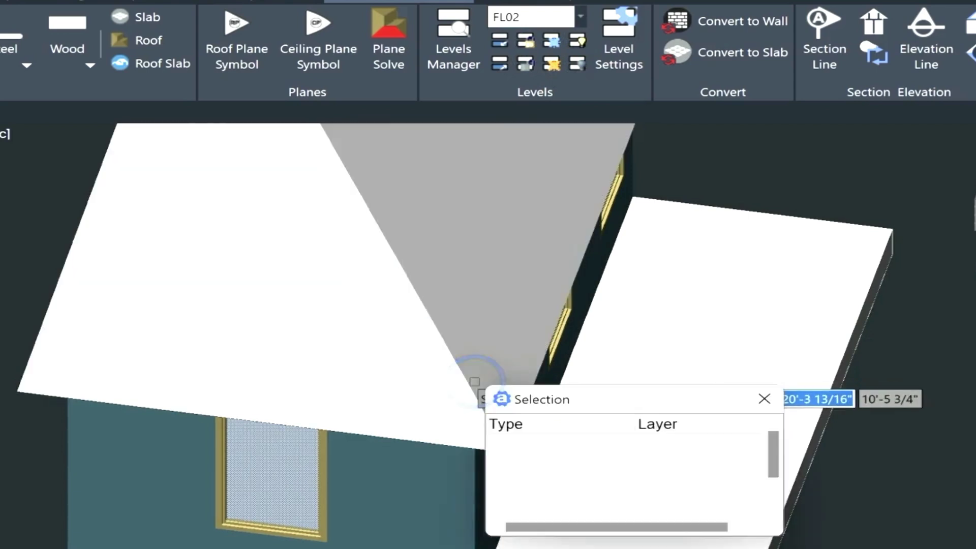
pyautogui.click(475, 382)
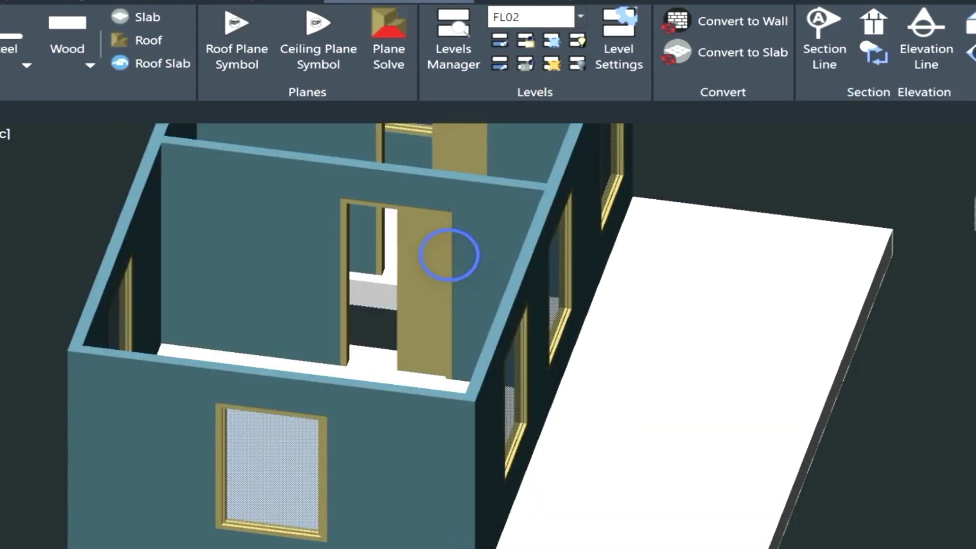
pyautogui.moveTo(449, 256); pyautogui.dragTo(432, 460, button='middle')
pyautogui.moveTo(975, 216); pyautogui.dragTo(919, 117)
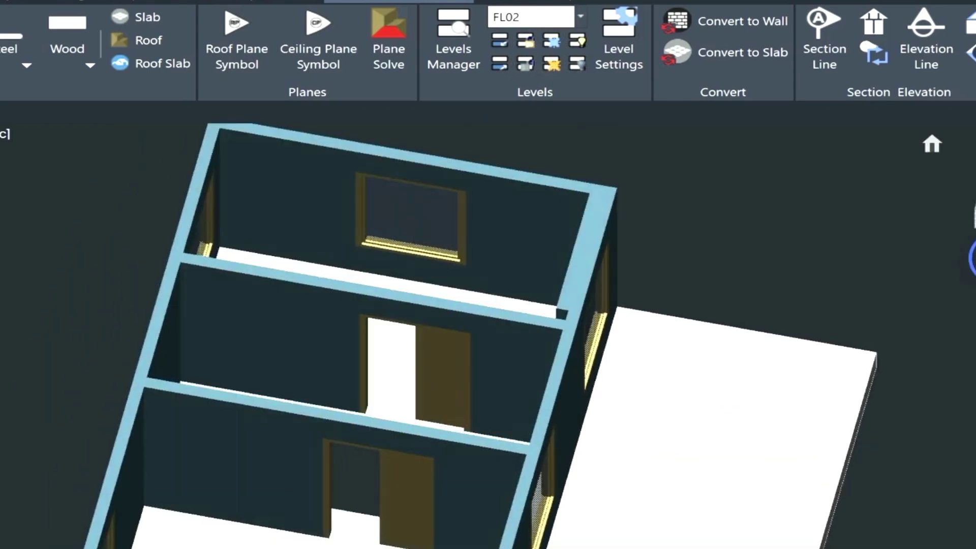
pyautogui.keyDown('shift'); pyautogui.moveTo(919, 122); pyautogui.dragTo(740, 7, button='middle'); pyautogui.keyUp('shift')
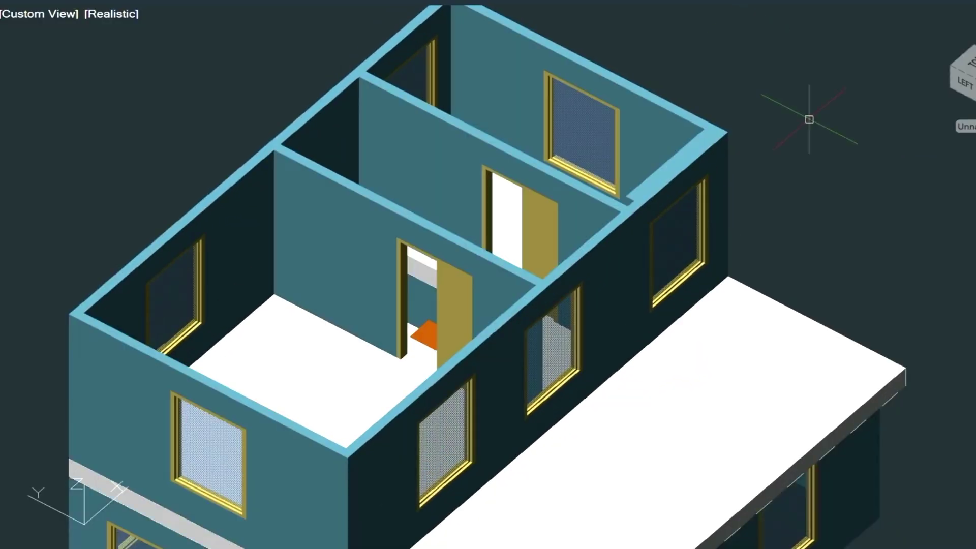
# Thaw the frozen layers with LAYTHW to bring the roof back.
pyautogui.click(951, 21)
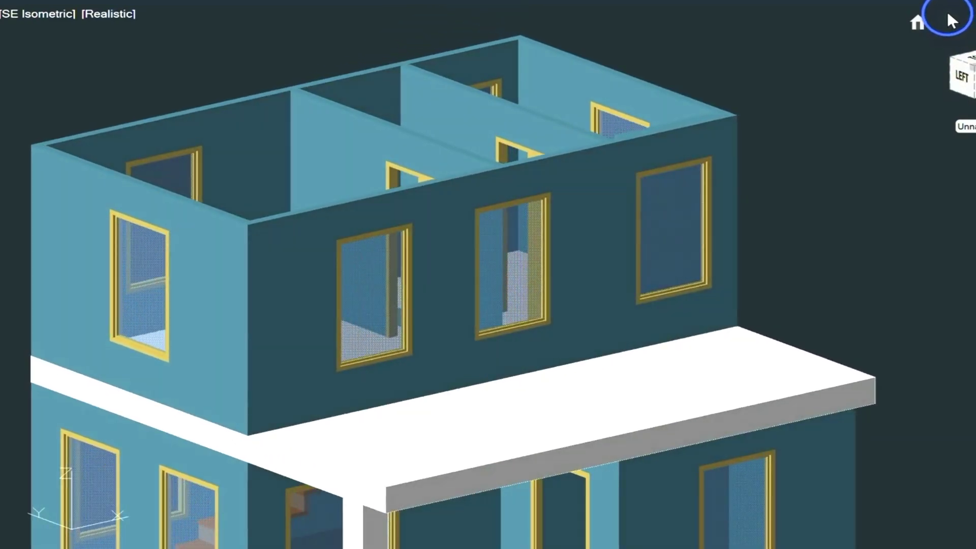
pyautogui.write('lay')
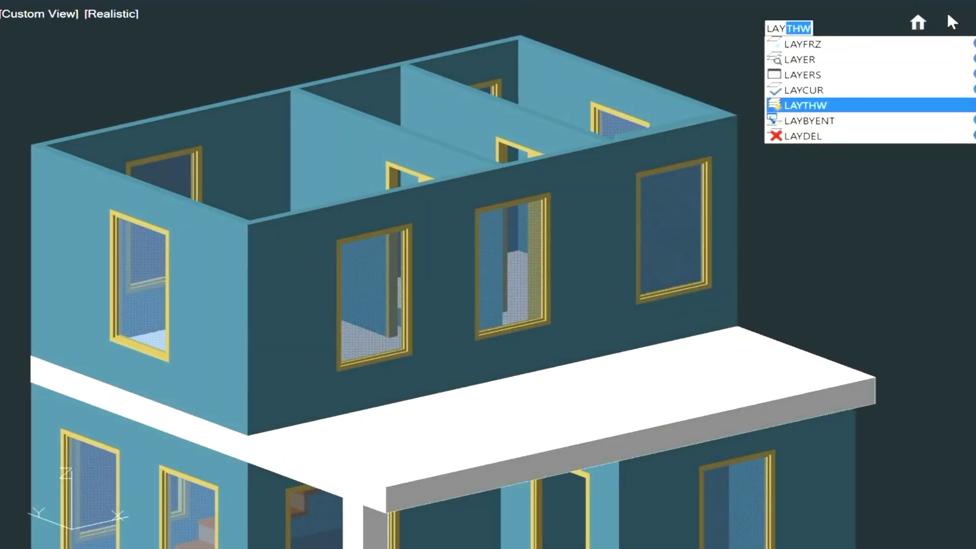